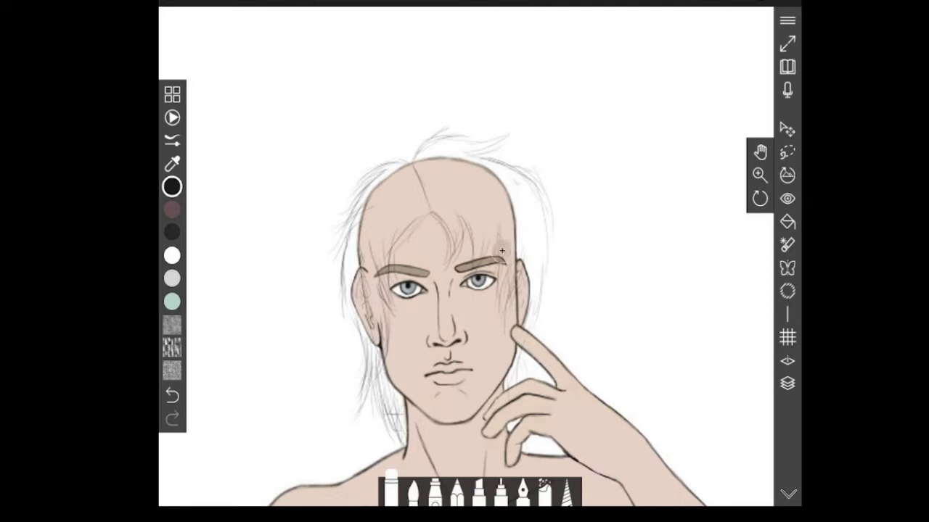
# Erase the rough hair sketch and redraw fine, light strands around the outline of the head
pyautogui.moveTo(500, 251)
pyautogui.mouseDown()
pyautogui.moveTo(437, 190)
pyautogui.moveTo(553, 193)
pyautogui.mouseUp()
pyautogui.moveTo(396, 165)
pyautogui.mouseDown()
pyautogui.moveTo(377, 326)
pyautogui.moveTo(394, 420)
pyautogui.mouseUp()
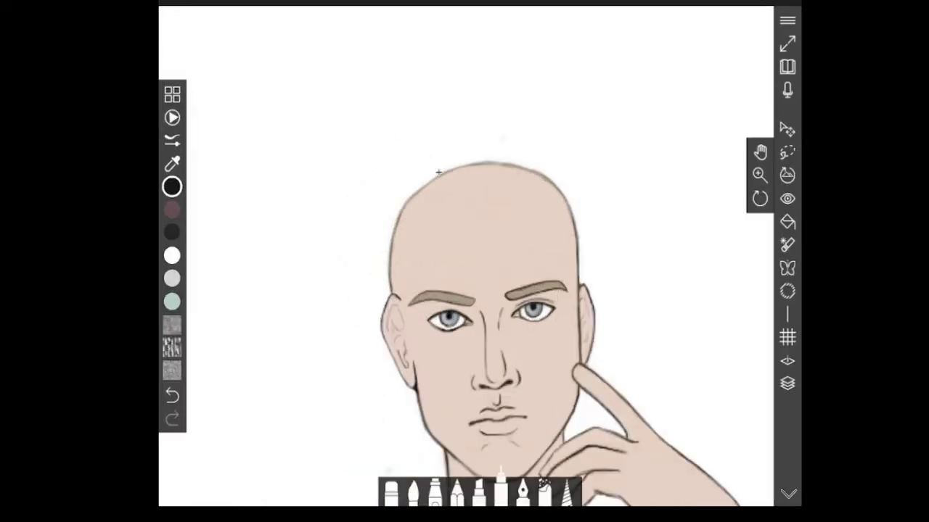
pyautogui.moveTo(435, 176)
pyautogui.mouseDown()
pyautogui.moveTo(465, 154)
pyautogui.moveTo(501, 155)
pyautogui.mouseUp()
pyautogui.moveTo(564, 186); pyautogui.dragTo(585, 308)
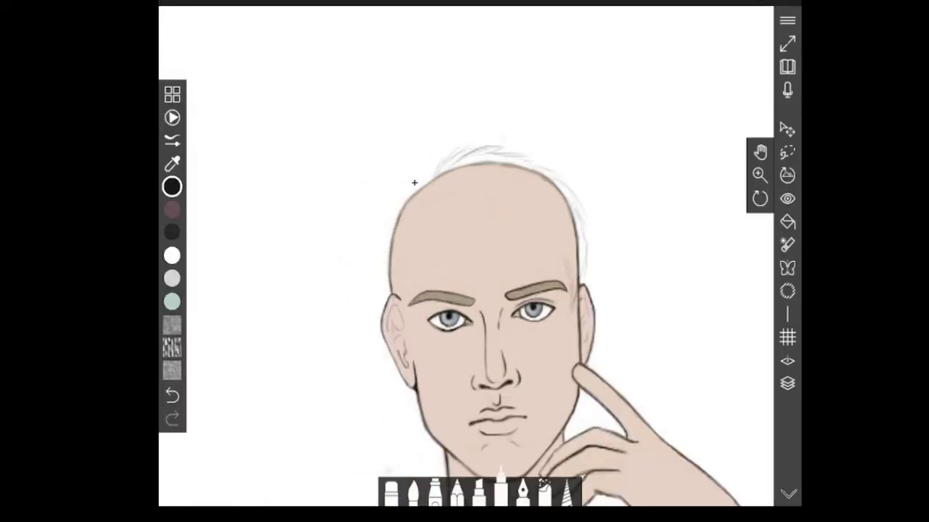
pyautogui.moveTo(756, 167); pyautogui.dragTo(730, 66)
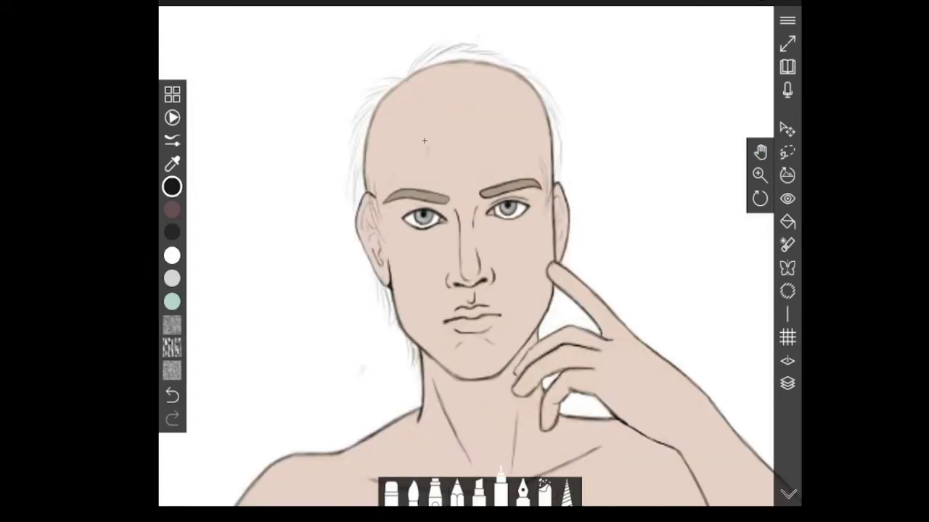
# Draw dark fringe strands falling across the forehead towards the eyebrows
pyautogui.moveTo(424, 156)
pyautogui.mouseDown()
pyautogui.moveTo(443, 178)
pyautogui.moveTo(468, 185)
pyautogui.mouseUp()
pyautogui.moveTo(507, 126); pyautogui.dragTo(524, 171)
pyautogui.moveTo(476, 147); pyautogui.dragTo(504, 185)
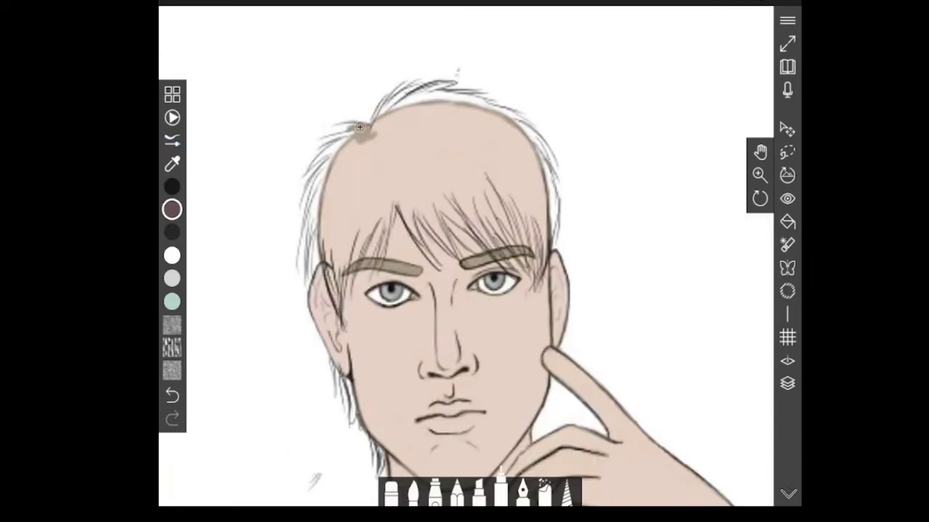
# Fill the hair with flat grey-brown from the crown down to the fringe and both sides
pyautogui.moveTo(361, 132)
pyautogui.mouseDown()
pyautogui.moveTo(310, 172)
pyautogui.moveTo(346, 141)
pyautogui.moveTo(343, 194)
pyautogui.moveTo(435, 141)
pyautogui.moveTo(375, 146)
pyautogui.moveTo(403, 103)
pyautogui.moveTo(468, 191)
pyautogui.moveTo(351, 328)
pyautogui.mouseUp()
pyautogui.click(567, 493)
pyautogui.moveTo(409, 217)
pyautogui.mouseDown()
pyautogui.moveTo(389, 212)
pyautogui.moveTo(381, 249)
pyautogui.moveTo(456, 248)
pyautogui.mouseUp()
pyautogui.click(566, 494)
pyautogui.moveTo(530, 239); pyautogui.dragTo(542, 275)
pyautogui.moveTo(554, 247); pyautogui.dragTo(557, 207)
pyautogui.moveTo(315, 230); pyautogui.dragTo(313, 280)
pyautogui.moveTo(433, 89)
pyautogui.mouseDown()
pyautogui.moveTo(477, 89)
pyautogui.moveTo(420, 87)
pyautogui.mouseUp()
pyautogui.click(434, 495)
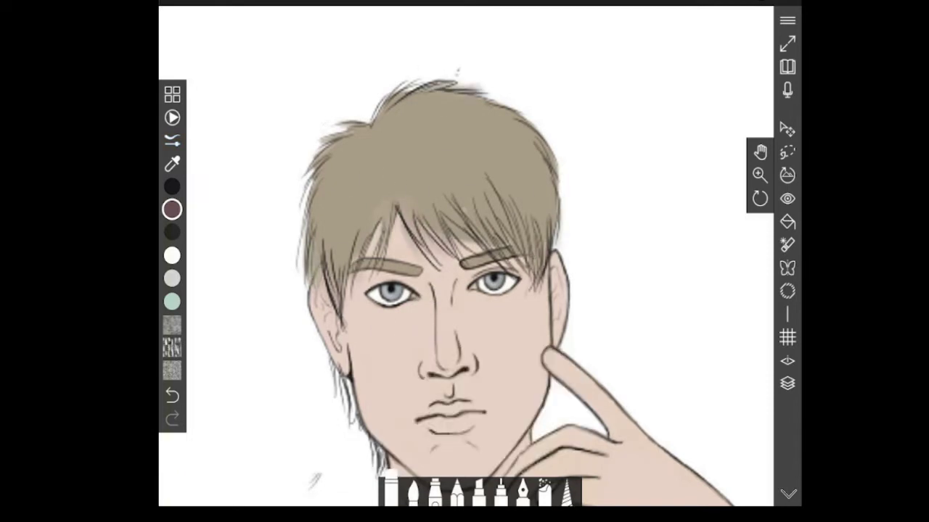
# Smudge the fringe and sideburn strands so the dark lines blend into the brown hair
pyautogui.moveTo(421, 225); pyautogui.dragTo(489, 323)
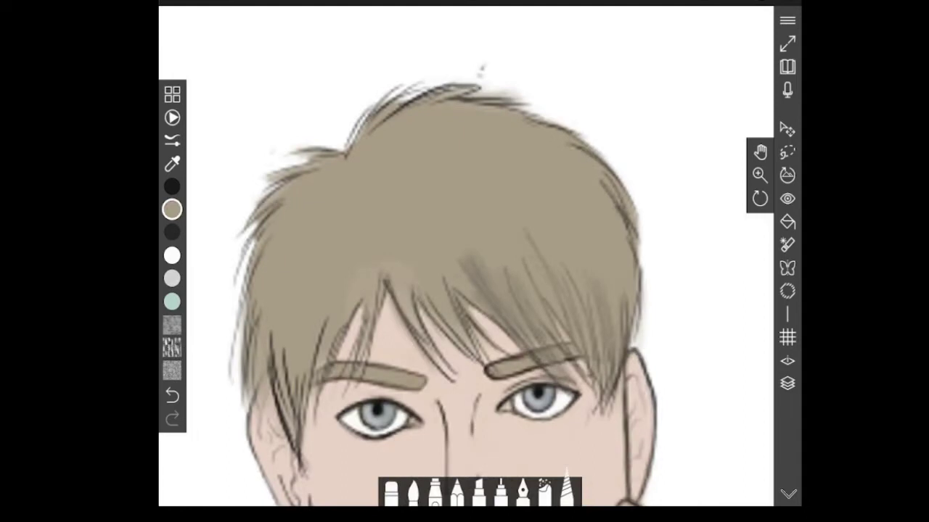
pyautogui.moveTo(475, 308); pyautogui.dragTo(519, 347)
pyautogui.moveTo(432, 304); pyautogui.dragTo(505, 368)
pyautogui.moveTo(443, 332); pyautogui.dragTo(473, 364)
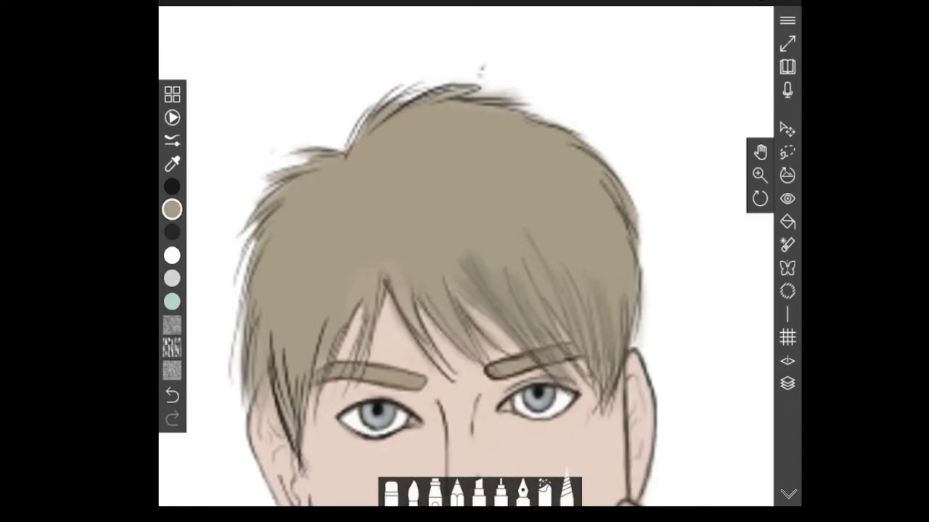
pyautogui.moveTo(445, 279); pyautogui.dragTo(465, 324)
pyautogui.moveTo(383, 266); pyautogui.dragTo(417, 381)
pyautogui.moveTo(359, 304); pyautogui.dragTo(333, 362)
pyautogui.moveTo(319, 330); pyautogui.dragTo(276, 435)
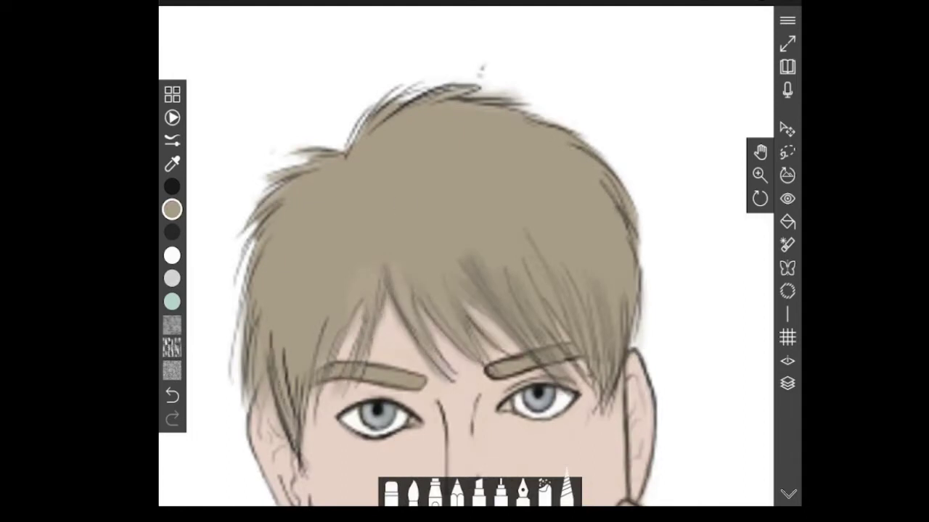
pyautogui.moveTo(309, 355); pyautogui.dragTo(294, 471)
pyautogui.moveTo(304, 429); pyautogui.dragTo(309, 472)
# Smudge the hair's outer contour along the crown and the right side of the head
pyautogui.moveTo(531, 114)
pyautogui.mouseDown()
pyautogui.moveTo(597, 148)
pyautogui.moveTo(621, 180)
pyautogui.mouseUp()
pyautogui.moveTo(624, 206)
pyautogui.mouseDown()
pyautogui.moveTo(648, 305)
pyautogui.moveTo(636, 341)
pyautogui.mouseUp()
pyautogui.moveTo(367, 131); pyautogui.dragTo(384, 105)
pyautogui.moveTo(455, 100); pyautogui.dragTo(525, 105)
pyautogui.moveTo(472, 88); pyautogui.dragTo(396, 110)
pyautogui.moveTo(424, 173); pyautogui.dragTo(564, 223)
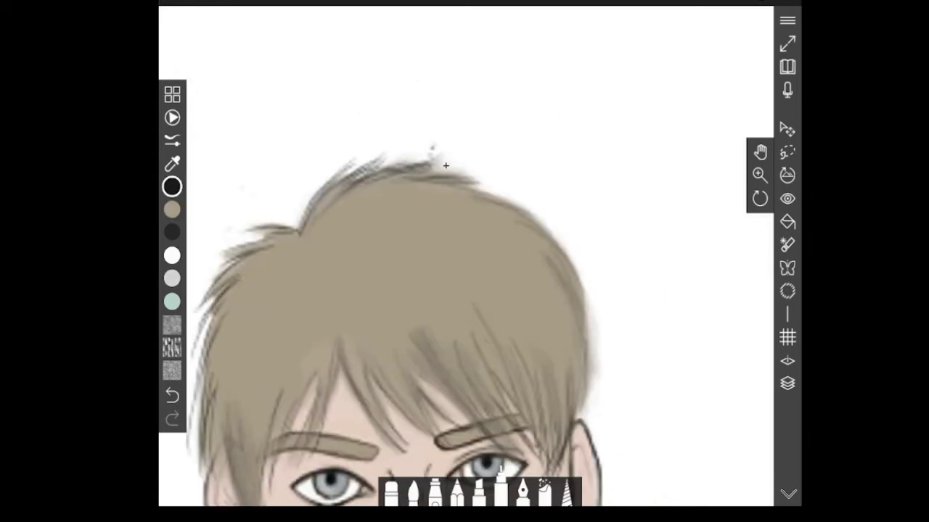
# Draw dark strands along the right edge of the hair above the ear
pyautogui.moveTo(531, 220)
pyautogui.mouseDown()
pyautogui.moveTo(592, 259)
pyautogui.moveTo(607, 338)
pyautogui.mouseUp()
pyautogui.moveTo(566, 270)
pyautogui.mouseDown()
pyautogui.moveTo(614, 346)
pyautogui.moveTo(611, 338)
pyautogui.mouseUp()
pyautogui.moveTo(572, 304); pyautogui.dragTo(601, 404)
pyautogui.moveTo(575, 292); pyautogui.dragTo(598, 393)
# Clean up and smudge the spiky strands along the top edge of the hair
pyautogui.moveTo(760, 151); pyautogui.dragTo(737, 1)
pyautogui.moveTo(560, 159); pyautogui.dragTo(550, 267)
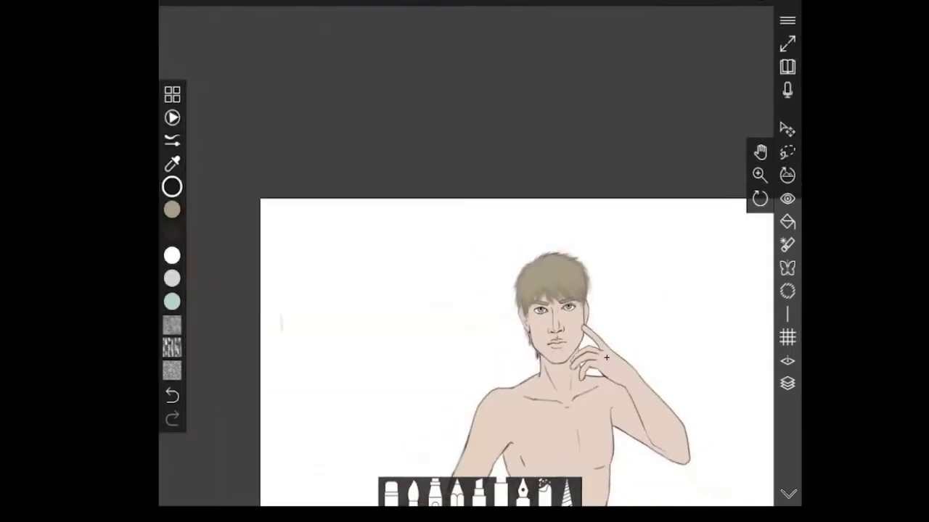
pyautogui.scroll(8, 566, 269)
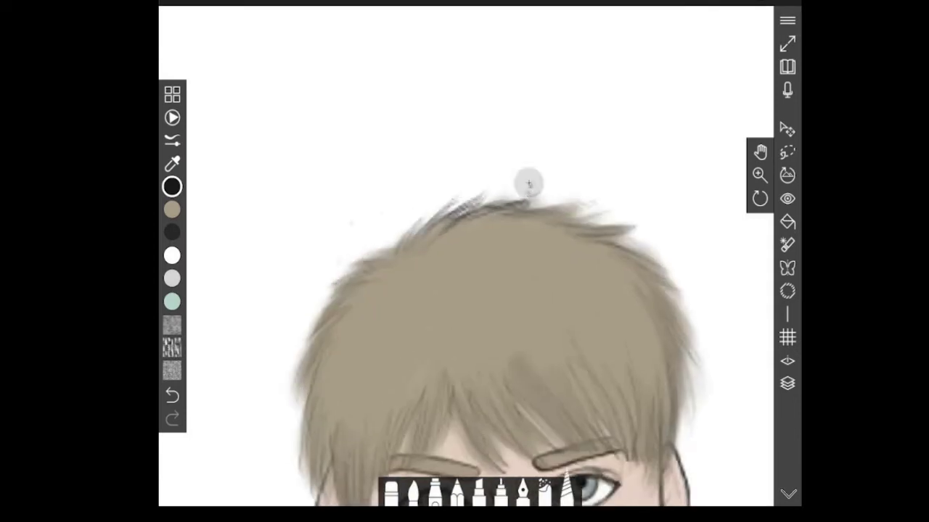
pyautogui.click(392, 490)
pyautogui.click(567, 491)
pyautogui.moveTo(525, 201)
pyautogui.mouseDown()
pyautogui.moveTo(440, 241)
pyautogui.moveTo(450, 215)
pyautogui.moveTo(524, 186)
pyautogui.mouseUp()
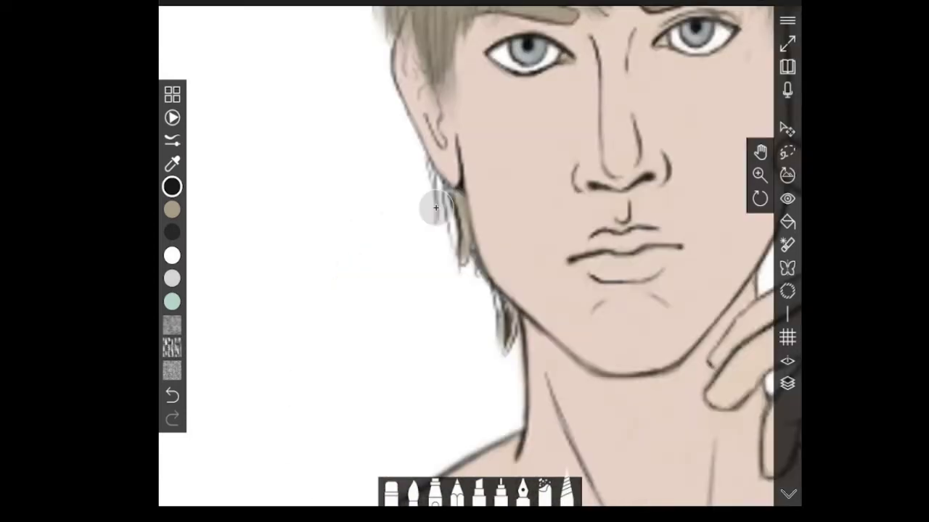
# Paint the hair behind the ear and along the neck in the grey-brown hair colour
pyautogui.click(172, 210)
pyautogui.moveTo(456, 197)
pyautogui.mouseDown()
pyautogui.moveTo(470, 275)
pyautogui.moveTo(457, 203)
pyautogui.mouseUp()
pyautogui.click(501, 491)
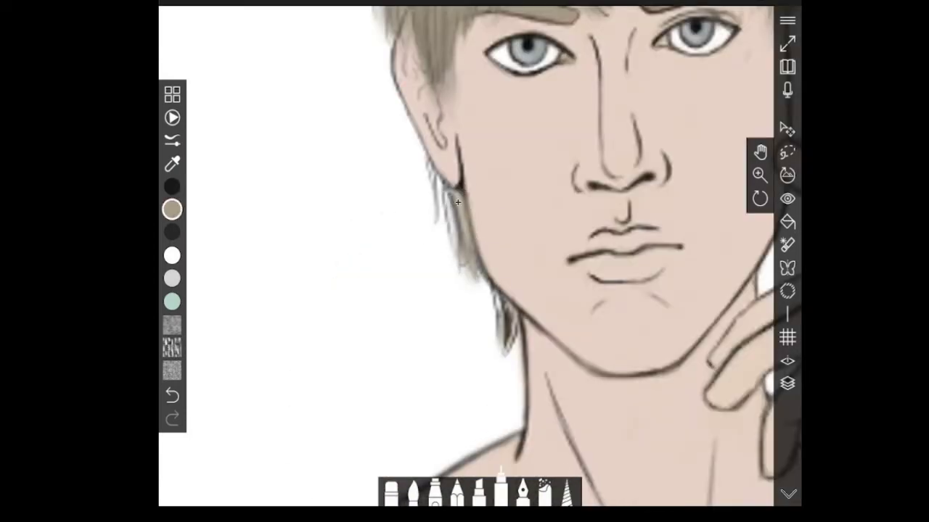
pyautogui.moveTo(499, 305)
pyautogui.mouseDown()
pyautogui.moveTo(496, 364)
pyautogui.moveTo(407, 426)
pyautogui.moveTo(448, 270)
pyautogui.mouseUp()
pyautogui.click(172, 187)
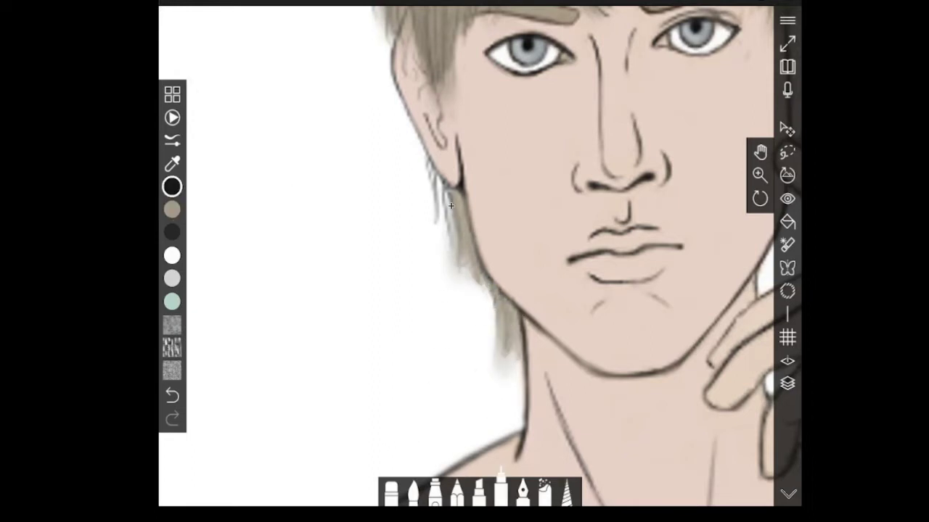
# Erase the stray lines below the ear and draw thin dark strands in the hair along the jaw and neck
pyautogui.click(391, 490)
pyautogui.moveTo(425, 141)
pyautogui.mouseDown()
pyautogui.moveTo(475, 305)
pyautogui.moveTo(511, 361)
pyautogui.moveTo(493, 340)
pyautogui.mouseUp()
pyautogui.click(503, 499)
pyautogui.moveTo(457, 209); pyautogui.dragTo(470, 277)
pyautogui.moveTo(490, 286); pyautogui.dragTo(496, 315)
pyautogui.moveTo(500, 317); pyautogui.dragTo(514, 363)
pyautogui.moveTo(515, 338); pyautogui.dragTo(521, 379)
pyautogui.moveTo(512, 312); pyautogui.dragTo(518, 382)
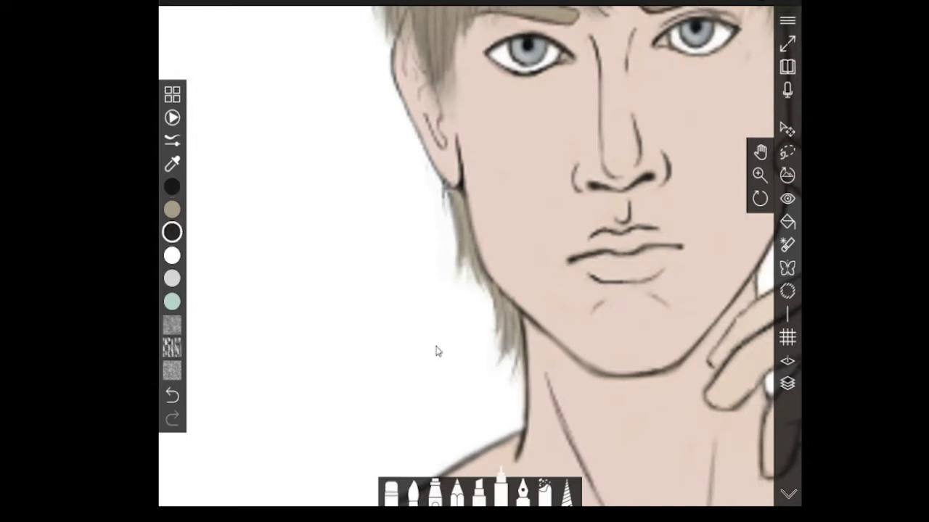
# Touch up the hair's left outer edge by erasing and smudging its strands
pyautogui.scroll(5, 437, 352)
pyautogui.moveTo(700, 170); pyautogui.dragTo(731, 203)
pyautogui.click(390, 490)
pyautogui.moveTo(284, 291); pyautogui.dragTo(283, 305)
pyautogui.click(566, 493)
pyautogui.click(391, 490)
pyautogui.moveTo(295, 247); pyautogui.dragTo(279, 278)
pyautogui.click(390, 489)
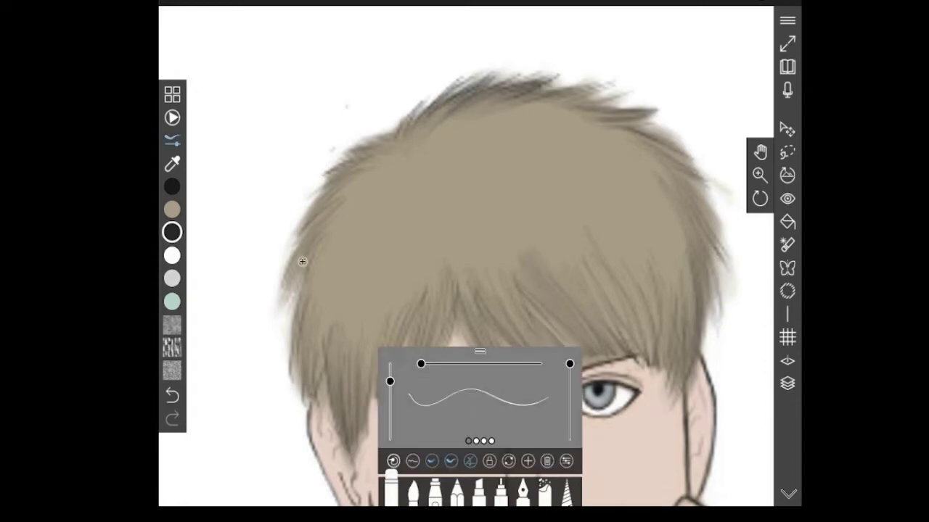
pyautogui.click(566, 490)
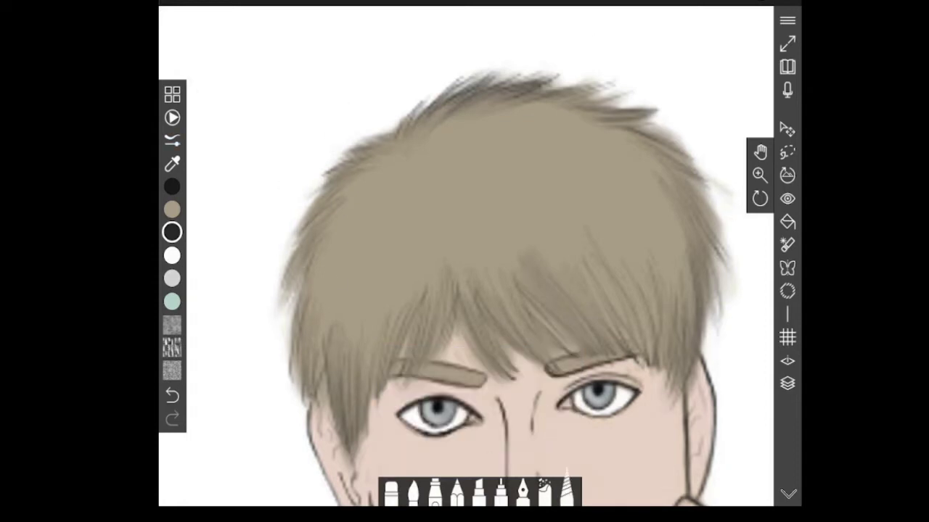
# Erase the stray strands along the right outer edge of the hair
pyautogui.click(390, 490)
pyautogui.moveTo(730, 196); pyautogui.dragTo(709, 177)
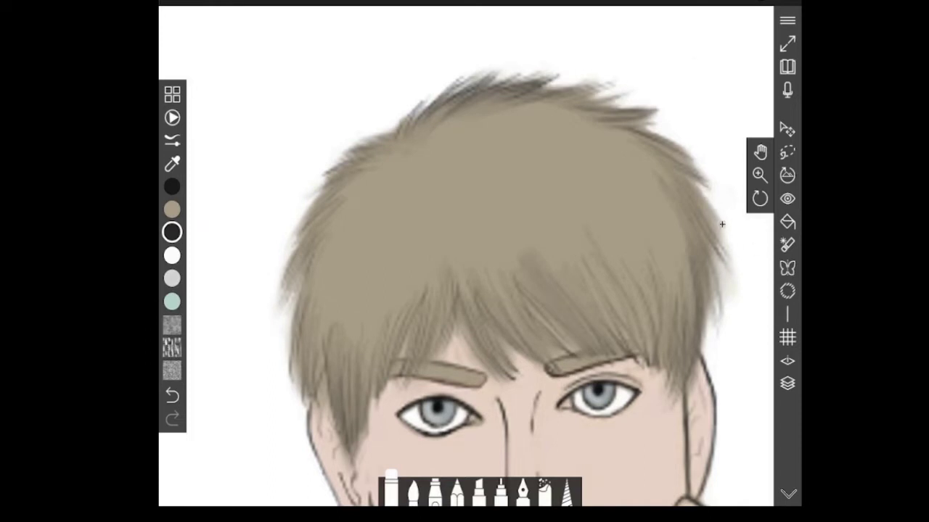
pyautogui.moveTo(702, 272); pyautogui.dragTo(728, 264)
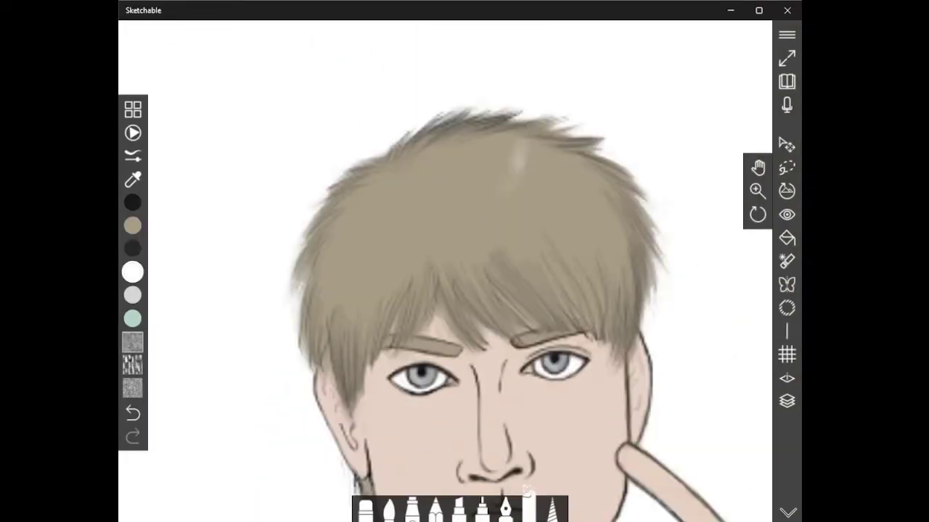
# Paint a curved white highlight band across the top of the hair and smudge it into the brown
pyautogui.moveTo(517, 132)
pyautogui.mouseDown()
pyautogui.moveTo(461, 222)
pyautogui.moveTo(336, 231)
pyautogui.moveTo(518, 148)
pyautogui.mouseUp()
pyautogui.click(552, 507)
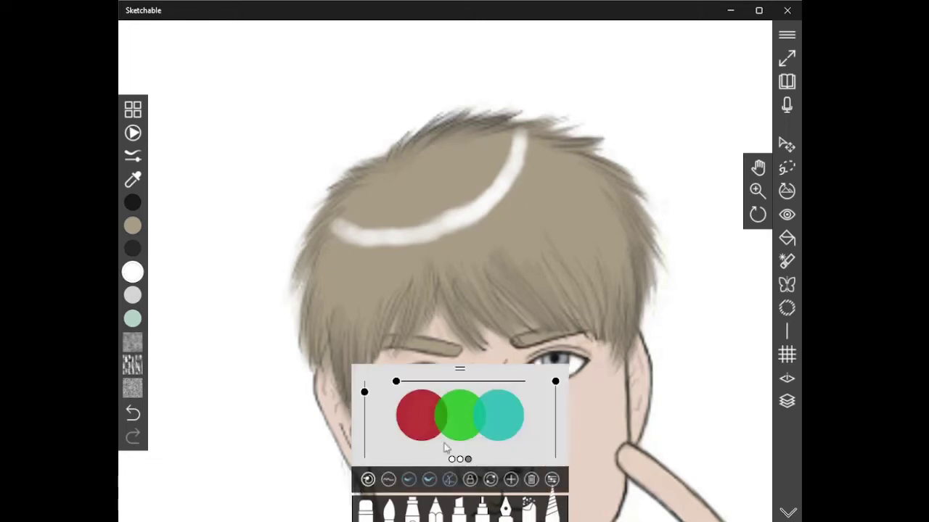
pyautogui.moveTo(440, 240)
pyautogui.mouseDown()
pyautogui.moveTo(444, 250)
pyautogui.moveTo(338, 235)
pyautogui.moveTo(395, 227)
pyautogui.moveTo(432, 235)
pyautogui.mouseUp()
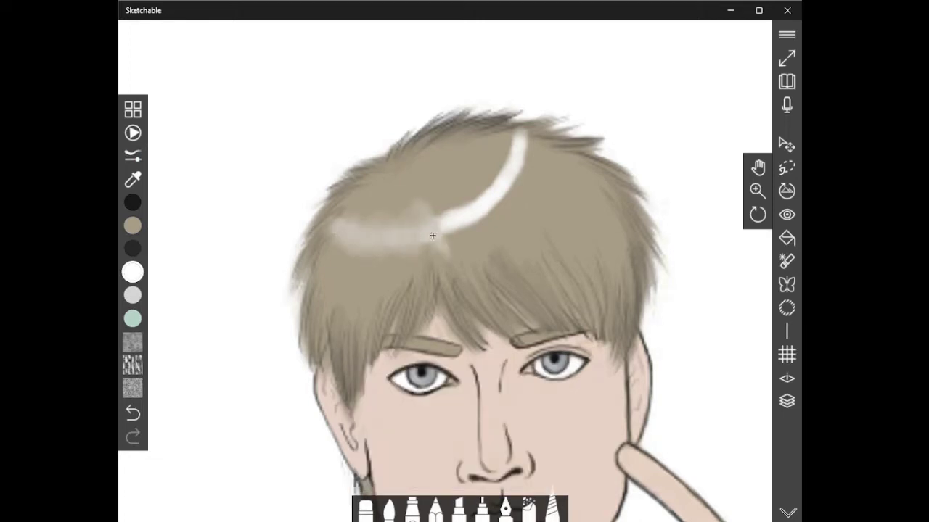
pyautogui.moveTo(521, 137)
pyautogui.mouseDown()
pyautogui.moveTo(481, 209)
pyautogui.moveTo(443, 222)
pyautogui.mouseUp()
# Adjust the smudge brush settings and soften the edges of the hair highlight further
pyautogui.click(552, 507)
pyautogui.click(452, 460)
pyautogui.click(373, 200)
pyautogui.click(554, 507)
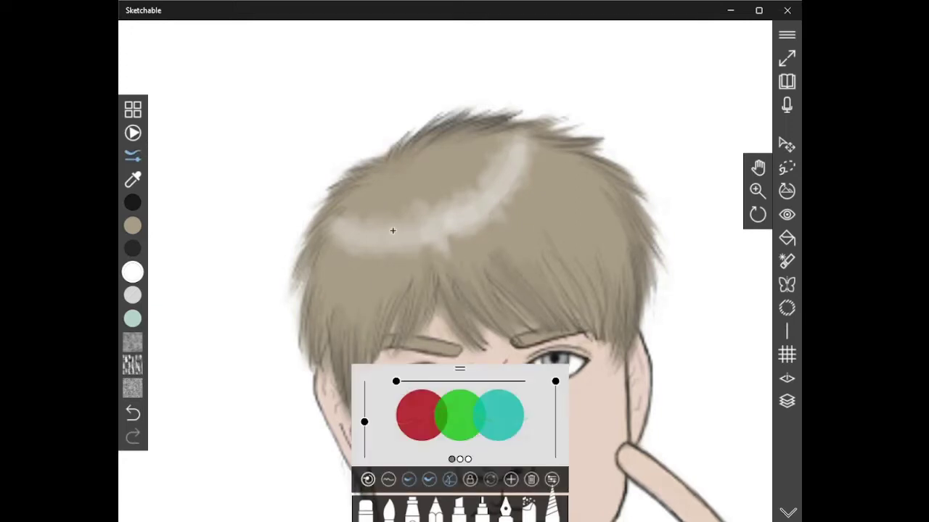
pyautogui.click(393, 230)
pyautogui.moveTo(535, 192); pyautogui.dragTo(518, 147)
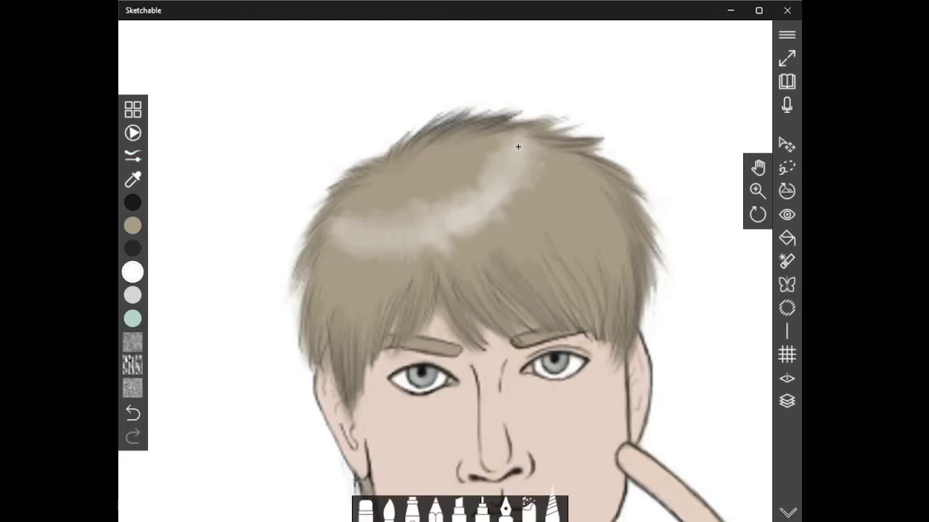
# Stretch the highlight with the transform tool so it spans most of the hair's width and apply it
pyautogui.click(787, 145)
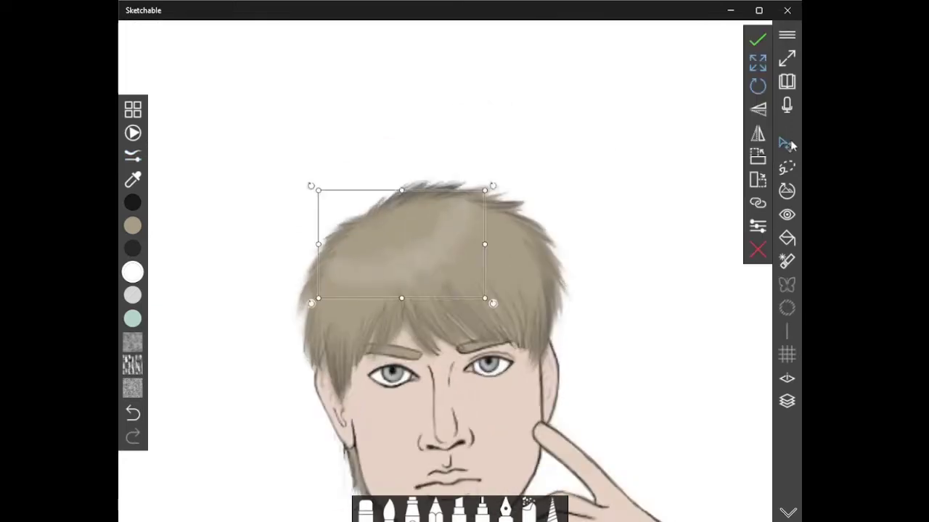
pyautogui.moveTo(486, 298); pyautogui.dragTo(526, 319)
pyautogui.moveTo(319, 255); pyautogui.dragTo(301, 254)
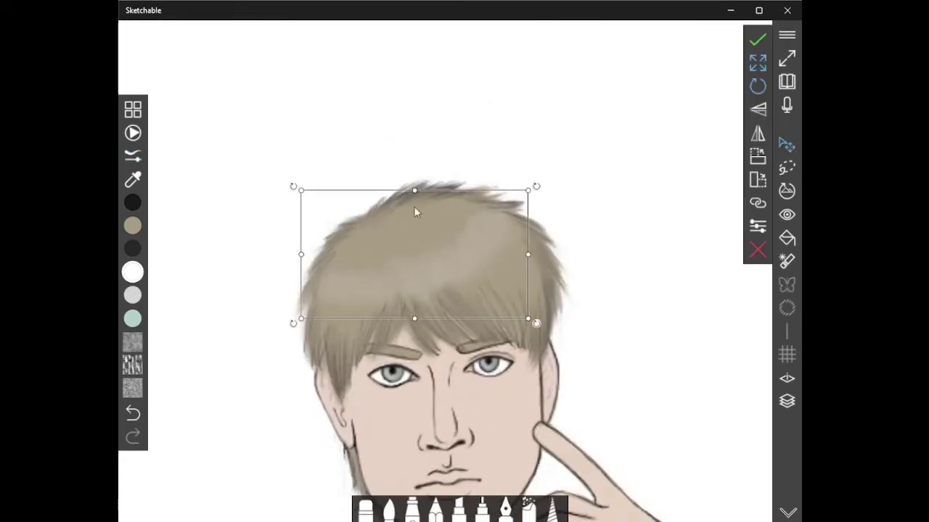
pyautogui.moveTo(414, 190); pyautogui.dragTo(414, 196)
pyautogui.click(758, 39)
# Adjust the eraser settings and lightly touch up the hair highlight
pyautogui.click(365, 508)
pyautogui.scroll(2, 361, 260)
pyautogui.click(366, 508)
pyautogui.moveTo(396, 381); pyautogui.dragTo(402, 383)
pyautogui.click(508, 208)
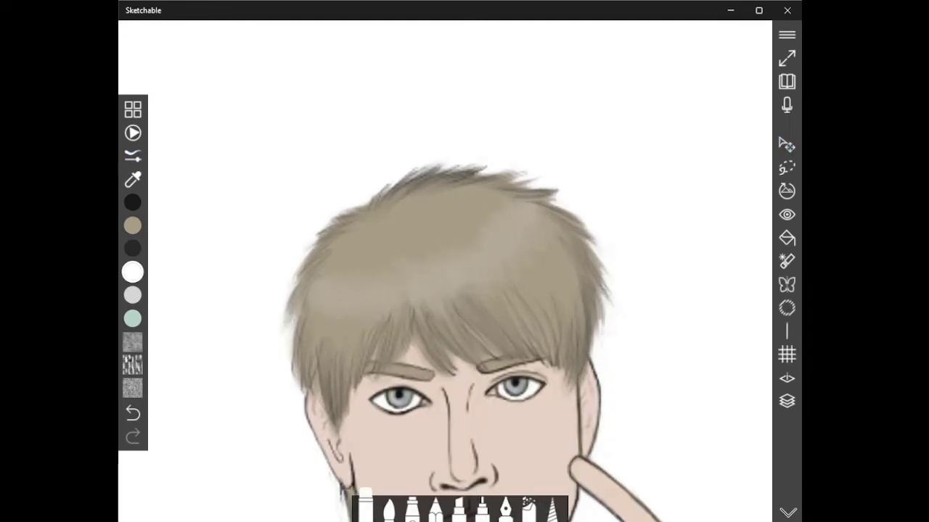
pyautogui.scroll(1, 379, 297)
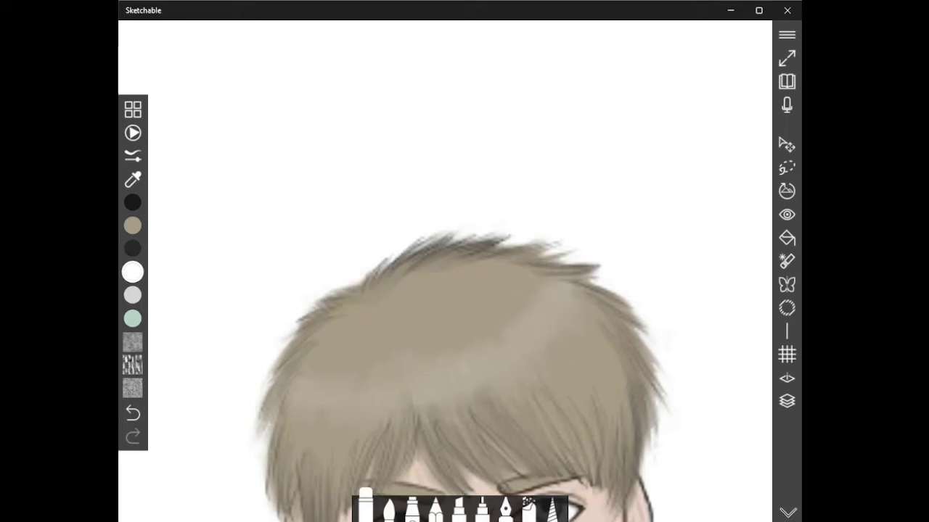
pyautogui.scroll(-5, 467, 289)
pyautogui.click(553, 509)
pyautogui.scroll(5, 443, 325)
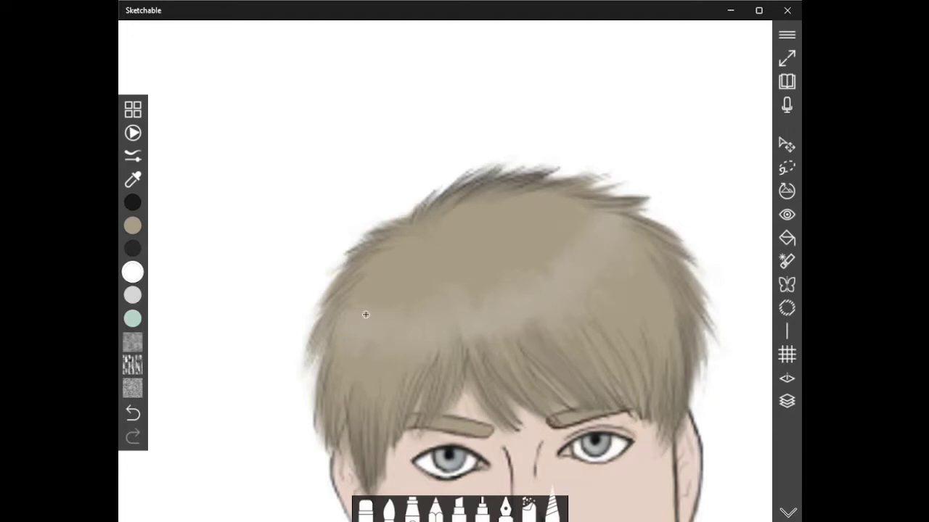
pyautogui.scroll(-2, 365, 314)
pyautogui.scroll(2, 480, 165)
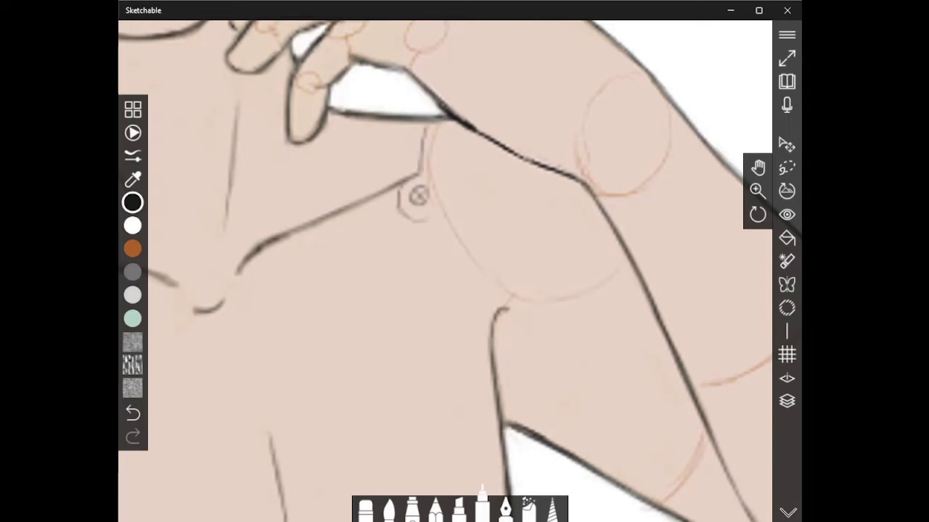
# Erase part of the shoulder guide arc and draw a mechanical bracket with a lower bolt and parallel edge lines
pyautogui.click(365, 506)
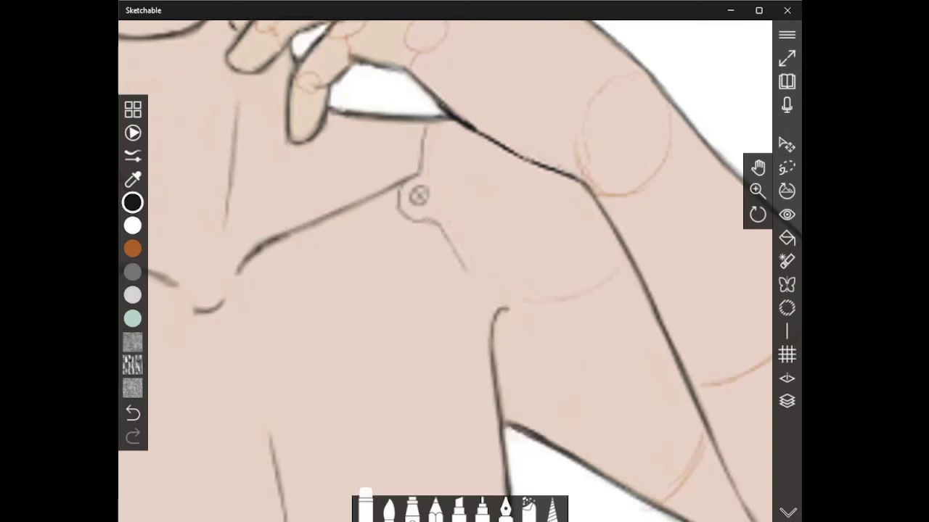
pyautogui.click(482, 507)
pyautogui.moveTo(463, 270); pyautogui.dragTo(479, 339)
pyautogui.moveTo(440, 136)
pyautogui.mouseDown()
pyautogui.moveTo(445, 218)
pyautogui.moveTo(485, 331)
pyautogui.mouseUp()
pyautogui.moveTo(453, 123); pyautogui.dragTo(462, 193)
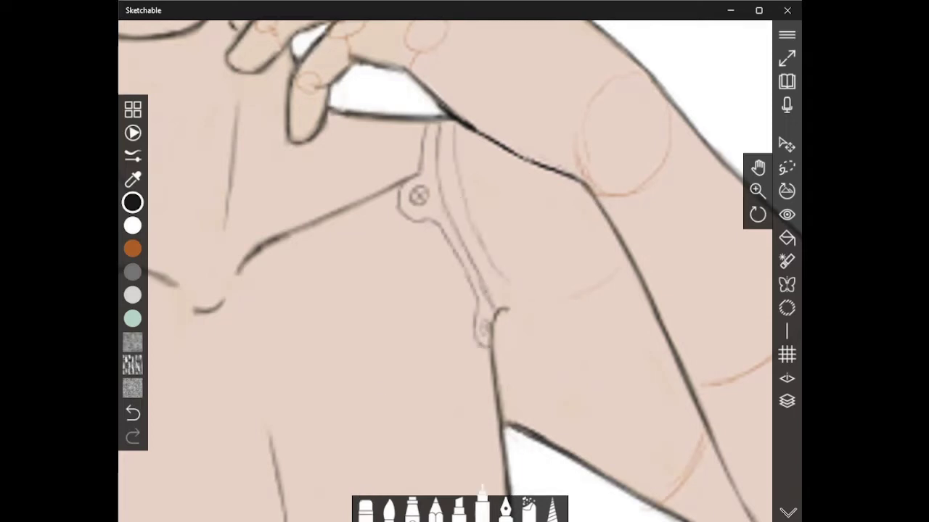
# Draw a second curved plate with two bolt holes across the upper arm, following the shoulder arc
pyautogui.moveTo(476, 138); pyautogui.dragTo(482, 232)
pyautogui.moveTo(509, 279)
pyautogui.mouseDown()
pyautogui.moveTo(560, 295)
pyautogui.moveTo(626, 258)
pyautogui.mouseUp()
pyautogui.click(366, 508)
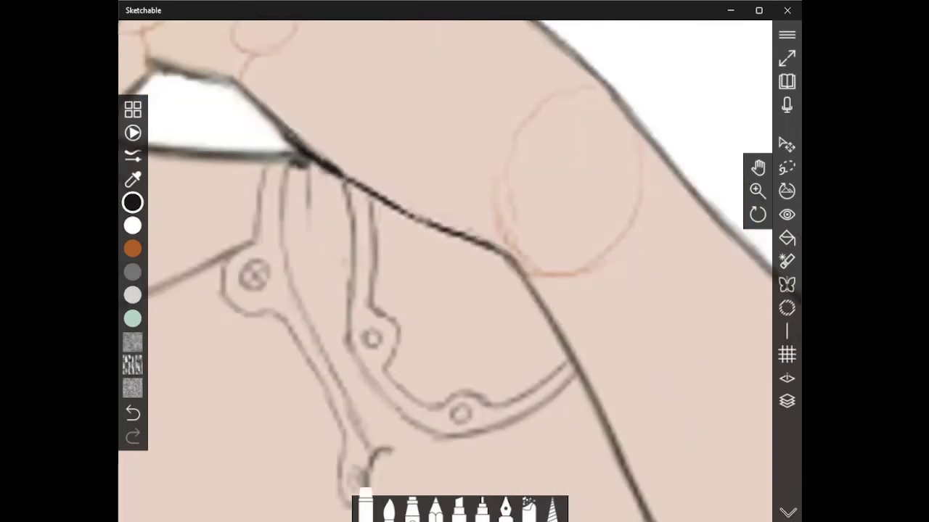
# Draw the inner contour lines of the narrow band running between the two shoulder plates
pyautogui.click(483, 506)
pyautogui.moveTo(309, 166); pyautogui.dragTo(319, 281)
pyautogui.moveTo(337, 181)
pyautogui.mouseDown()
pyautogui.moveTo(332, 282)
pyautogui.moveTo(349, 339)
pyautogui.mouseUp()
pyautogui.moveTo(312, 268); pyautogui.dragTo(333, 295)
pyautogui.moveTo(338, 179); pyautogui.dragTo(330, 244)
# Divide the band between the shoulder plates into segments with short cross lines along its whole length
pyautogui.moveTo(346, 397); pyautogui.dragTo(385, 396)
pyautogui.moveTo(377, 351); pyautogui.dragTo(415, 364)
pyautogui.moveTo(367, 334); pyautogui.dragTo(393, 344)
pyautogui.moveTo(349, 314); pyautogui.dragTo(386, 324)
pyautogui.moveTo(353, 293)
pyautogui.mouseDown()
pyautogui.moveTo(374, 298)
pyautogui.moveTo(360, 296)
pyautogui.mouseUp()
pyautogui.moveTo(332, 270); pyautogui.dragTo(370, 279)
pyautogui.moveTo(326, 243); pyautogui.dragTo(359, 258)
pyautogui.moveTo(325, 227); pyautogui.dragTo(347, 235)
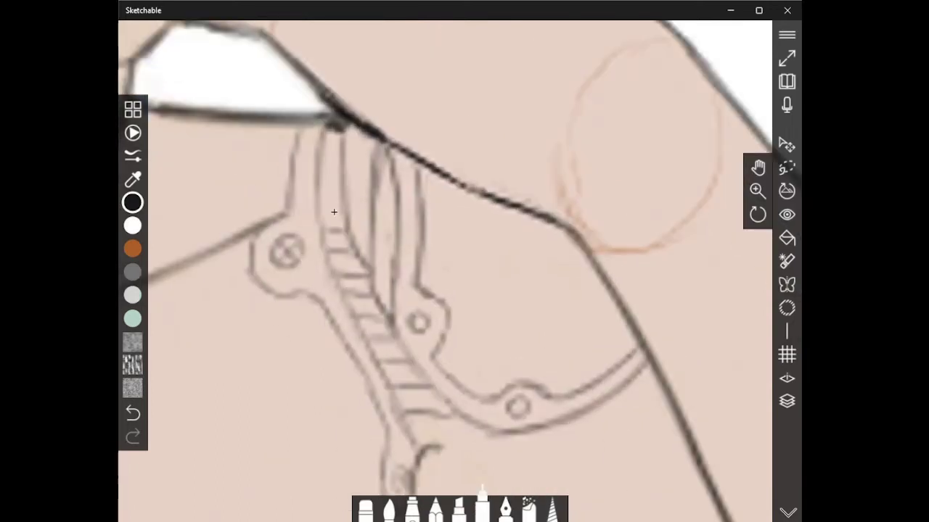
pyautogui.moveTo(321, 161); pyautogui.dragTo(340, 165)
pyautogui.moveTo(325, 148); pyautogui.dragTo(342, 143)
pyautogui.moveTo(317, 175); pyautogui.dragTo(339, 188)
# Shade the segmented band and hatch the joint area below it at the armpit
pyautogui.scroll(-2, 377, 247)
pyautogui.moveTo(374, 272); pyautogui.dragTo(397, 260)
pyautogui.moveTo(343, 222); pyautogui.dragTo(359, 203)
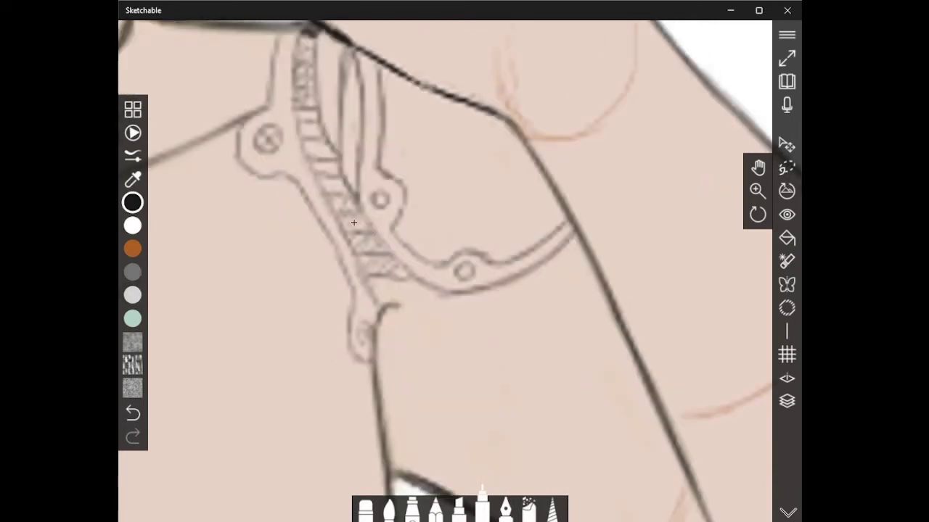
pyautogui.moveTo(318, 127); pyautogui.dragTo(299, 136)
pyautogui.moveTo(295, 42)
pyautogui.mouseDown()
pyautogui.moveTo(290, 103)
pyautogui.moveTo(380, 302)
pyautogui.moveTo(403, 288)
pyautogui.mouseUp()
pyautogui.moveTo(442, 290); pyautogui.dragTo(402, 302)
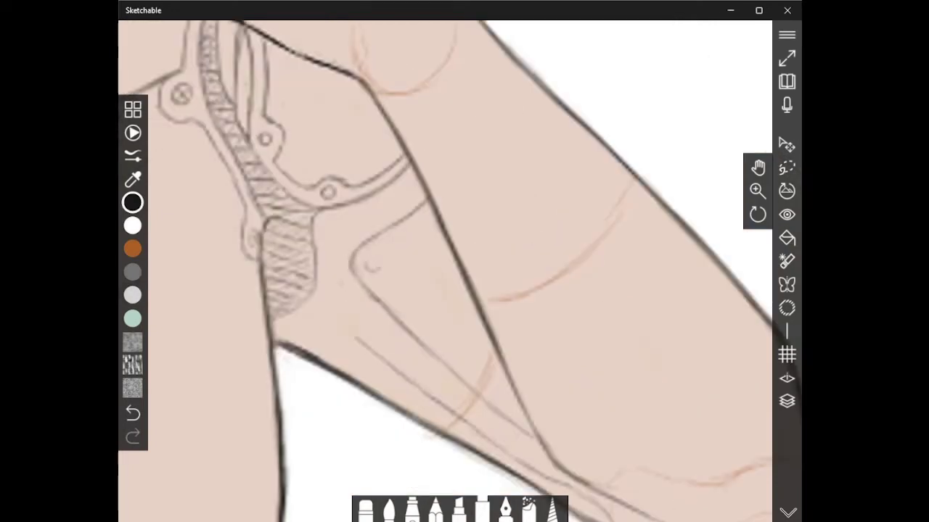
# Draw the contour lines of an upper-arm panel with a bolt hole at its corner, just below the curved shoulder plate
pyautogui.moveTo(324, 236); pyautogui.dragTo(426, 176)
pyautogui.scroll(-5, 525, 106)
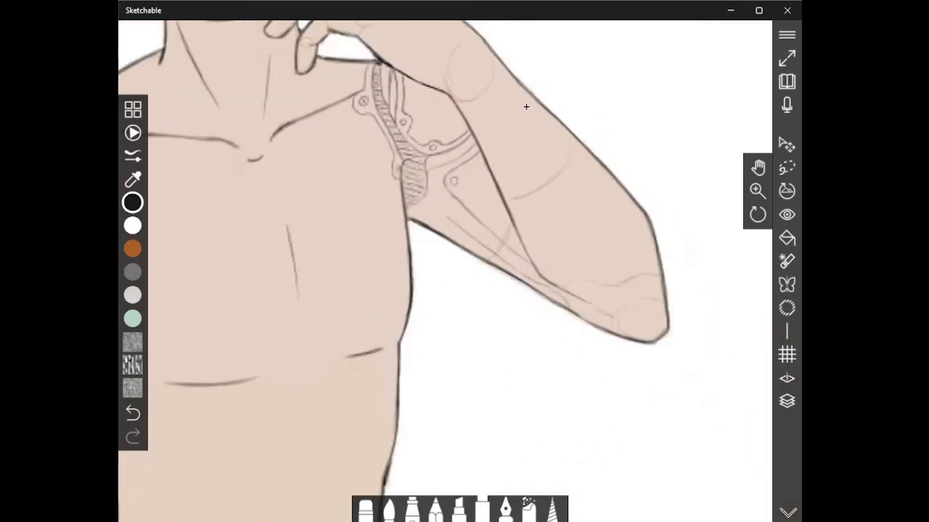
pyautogui.moveTo(677, 194); pyautogui.dragTo(624, 255)
pyautogui.scroll(5, 464, 182)
pyautogui.moveTo(267, 266)
pyautogui.mouseDown()
pyautogui.moveTo(212, 238)
pyautogui.moveTo(181, 270)
pyautogui.mouseUp()
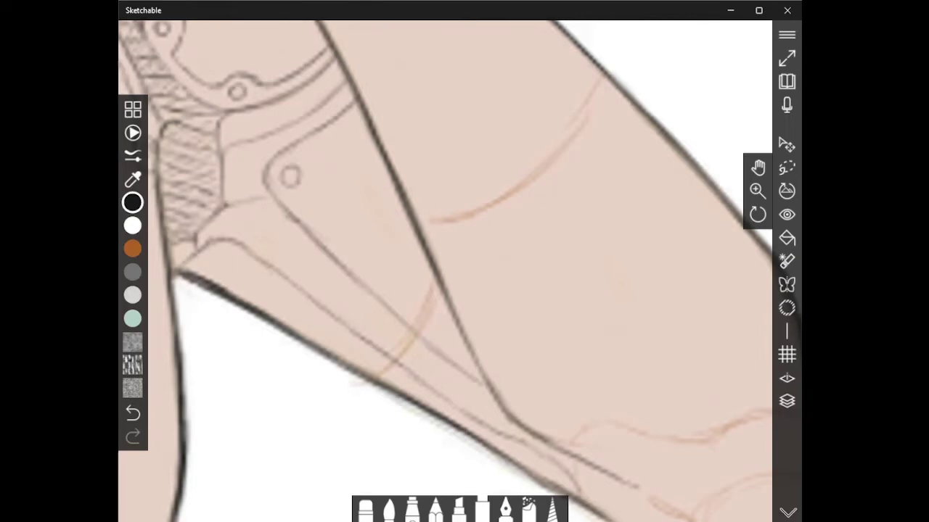
# Draw and shade a small slot beside the bolt hole at the corner of the upper-arm panel
pyautogui.scroll(-3, 363, 177)
pyautogui.scroll(3, 344, 178)
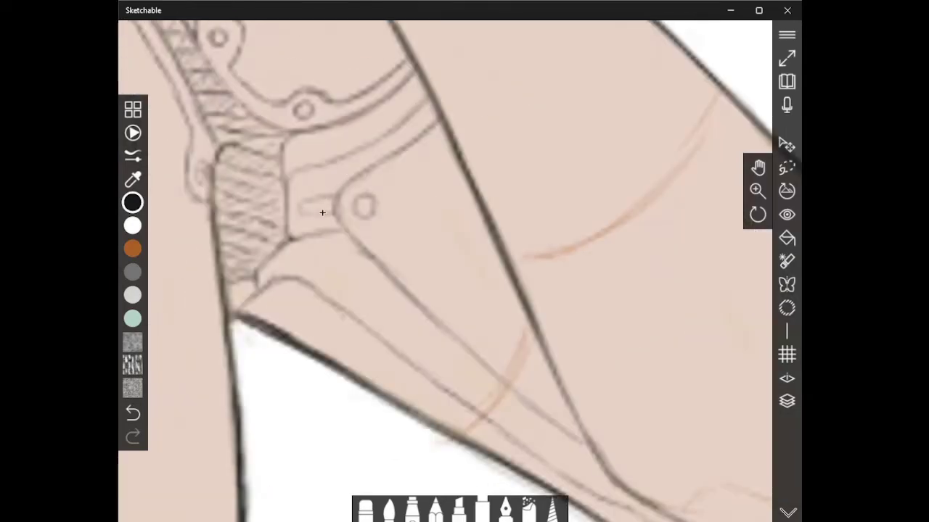
pyautogui.moveTo(322, 213)
pyautogui.mouseDown()
pyautogui.moveTo(316, 207)
pyautogui.moveTo(328, 207)
pyautogui.mouseUp()
pyautogui.scroll(-3, 275, 279)
pyautogui.scroll(3, 252, 254)
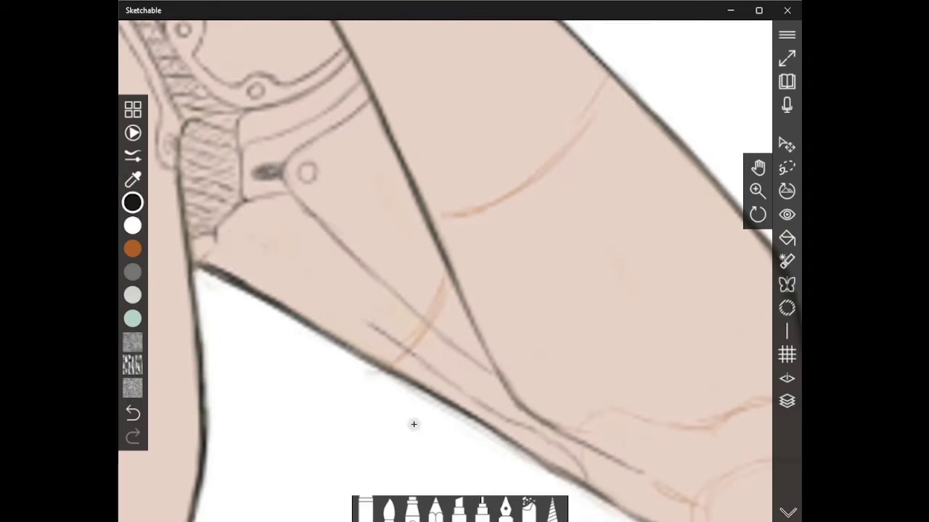
# Redraw the contour line closer to the underside of the upper arm, starting at the armpit, and erase the old line
pyautogui.click(482, 510)
pyautogui.moveTo(199, 254); pyautogui.dragTo(200, 254)
pyautogui.moveTo(241, 279); pyautogui.dragTo(401, 350)
pyautogui.moveTo(216, 235); pyautogui.dragTo(221, 261)
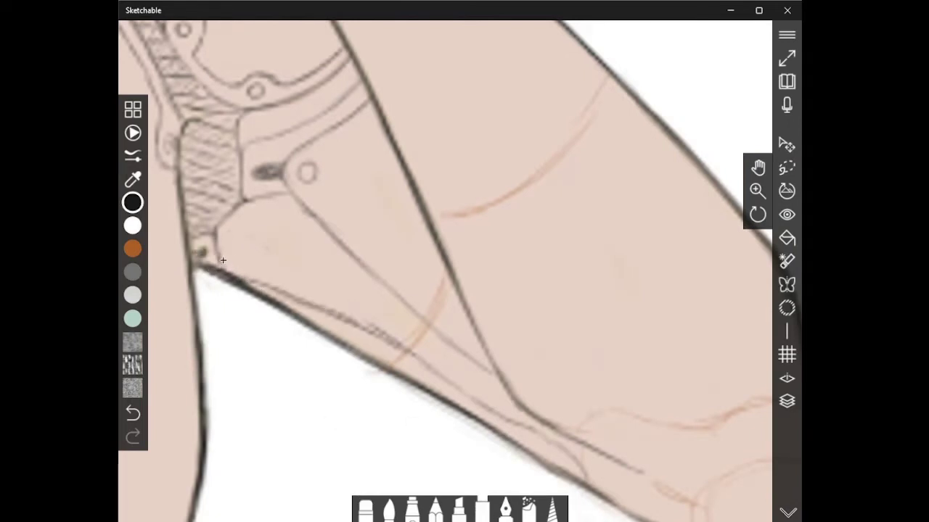
pyautogui.moveTo(307, 304); pyautogui.dragTo(517, 433)
pyautogui.click(367, 510)
pyautogui.moveTo(316, 309); pyautogui.dragTo(565, 444)
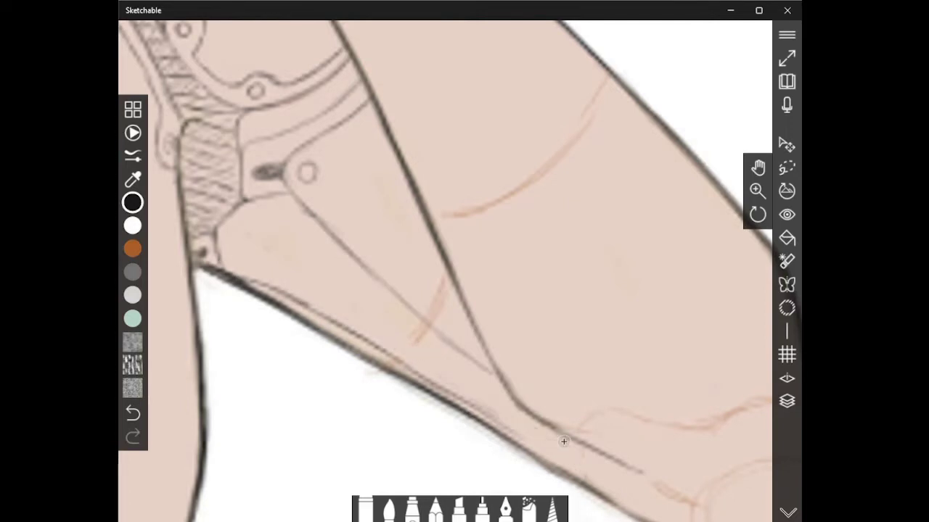
# Erase the orange guide arc across the lower part of the upper arm and replace it with a narrow band of parallel curved lines
pyautogui.click(367, 510)
pyautogui.moveTo(443, 318); pyautogui.dragTo(398, 365)
pyautogui.click(483, 510)
pyautogui.moveTo(418, 315)
pyautogui.mouseDown()
pyautogui.moveTo(426, 307)
pyautogui.moveTo(387, 365)
pyautogui.mouseUp()
pyautogui.moveTo(457, 304); pyautogui.dragTo(414, 369)
pyautogui.moveTo(457, 307)
pyautogui.mouseDown()
pyautogui.moveTo(410, 373)
pyautogui.moveTo(429, 333)
pyautogui.mouseUp()
pyautogui.moveTo(429, 333); pyautogui.dragTo(398, 372)
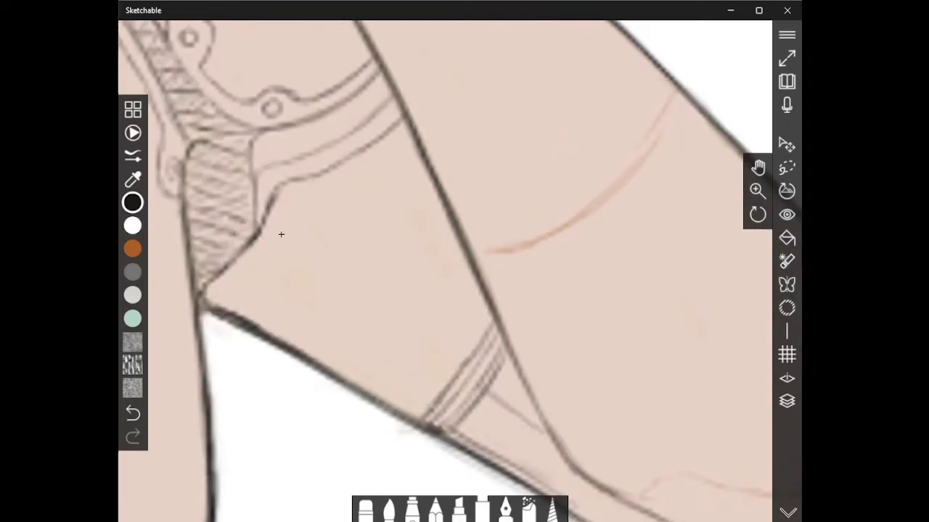
# Draw the lower edge of the large upper-arm panel and add small round bolt holes at its corners
pyautogui.moveTo(270, 203)
pyautogui.mouseDown()
pyautogui.moveTo(258, 263)
pyautogui.moveTo(435, 395)
pyautogui.mouseUp()
pyautogui.moveTo(293, 193); pyautogui.dragTo(293, 193)
pyautogui.moveTo(274, 256); pyautogui.dragTo(274, 256)
pyautogui.moveTo(434, 370); pyautogui.dragTo(432, 370)
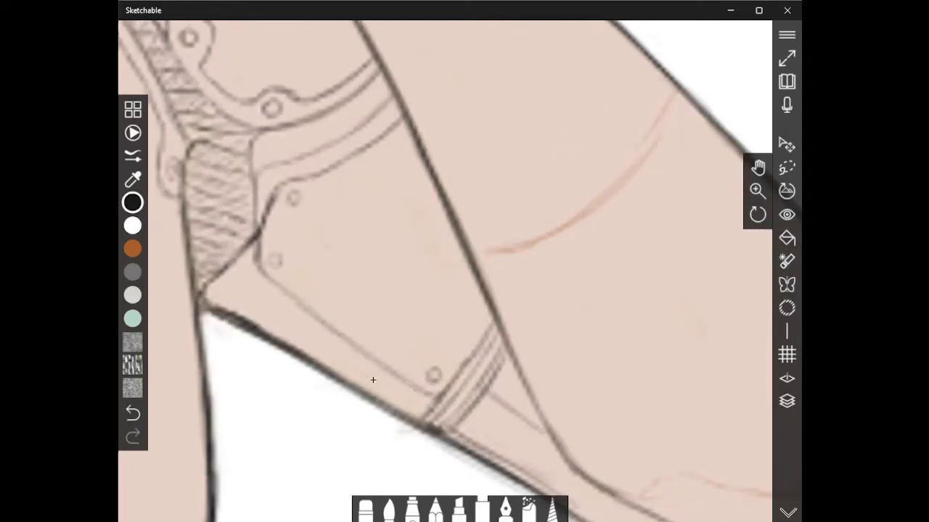
# Redraw the outer edge of the hatched armpit joint as a smooth curve and erase the old angular line
pyautogui.moveTo(255, 195); pyautogui.dragTo(232, 265)
pyautogui.click(366, 510)
pyautogui.moveTo(261, 224)
pyautogui.mouseDown()
pyautogui.moveTo(247, 250)
pyautogui.moveTo(251, 244)
pyautogui.mouseUp()
pyautogui.click(483, 509)
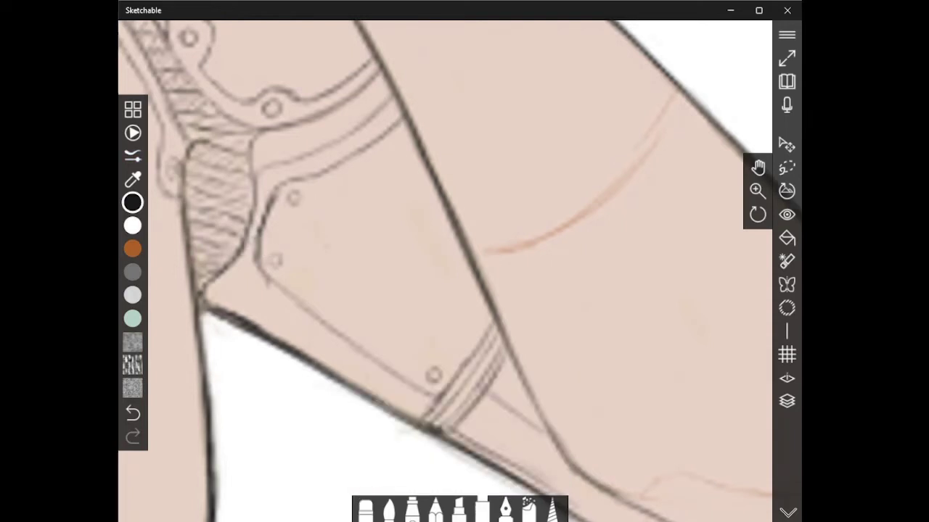
# Draw a row of short dark slots along the lower edge of the upper-arm panel
pyautogui.moveTo(265, 279)
pyautogui.mouseDown()
pyautogui.moveTo(254, 320)
pyautogui.moveTo(286, 342)
pyautogui.mouseUp()
pyautogui.click(366, 509)
pyautogui.moveTo(265, 282)
pyautogui.mouseDown()
pyautogui.moveTo(294, 321)
pyautogui.moveTo(255, 315)
pyautogui.mouseUp()
pyautogui.click(483, 509)
pyautogui.moveTo(759, 167); pyautogui.dragTo(814, 182)
pyautogui.moveTo(330, 301); pyautogui.dragTo(300, 323)
pyautogui.moveTo(331, 299)
pyautogui.mouseDown()
pyautogui.moveTo(305, 322)
pyautogui.moveTo(332, 339)
pyautogui.mouseUp()
pyautogui.moveTo(352, 321)
pyautogui.mouseDown()
pyautogui.moveTo(334, 343)
pyautogui.moveTo(359, 355)
pyautogui.mouseUp()
pyautogui.moveTo(377, 336); pyautogui.dragTo(362, 358)
pyautogui.moveTo(385, 353)
pyautogui.mouseDown()
pyautogui.moveTo(376, 369)
pyautogui.moveTo(383, 373)
pyautogui.mouseUp()
pyautogui.moveTo(367, 334); pyautogui.dragTo(357, 354)
pyautogui.moveTo(351, 315); pyautogui.dragTo(335, 341)
pyautogui.moveTo(313, 286); pyautogui.dragTo(422, 370)
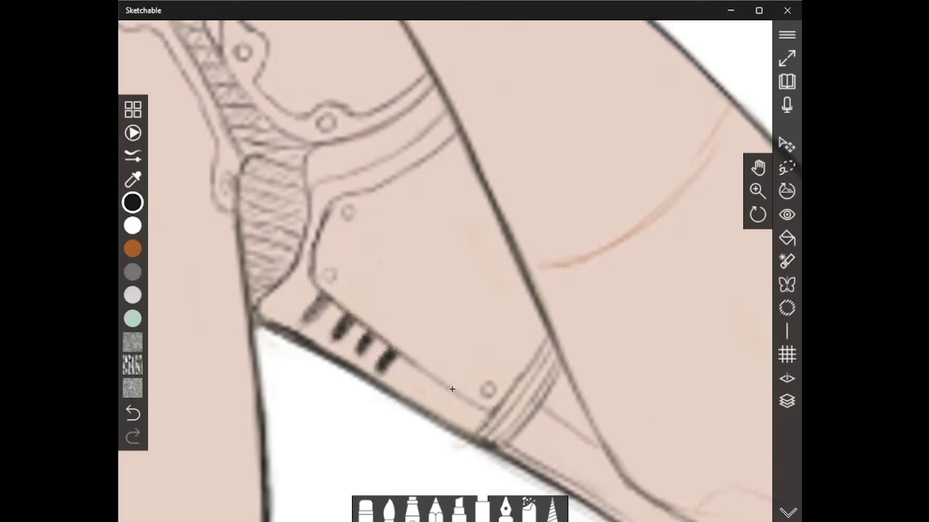
# Add a row of small oval holes along the curved band between the shoulder plate and the upper-arm panel
pyautogui.scroll(-6, 394, 279)
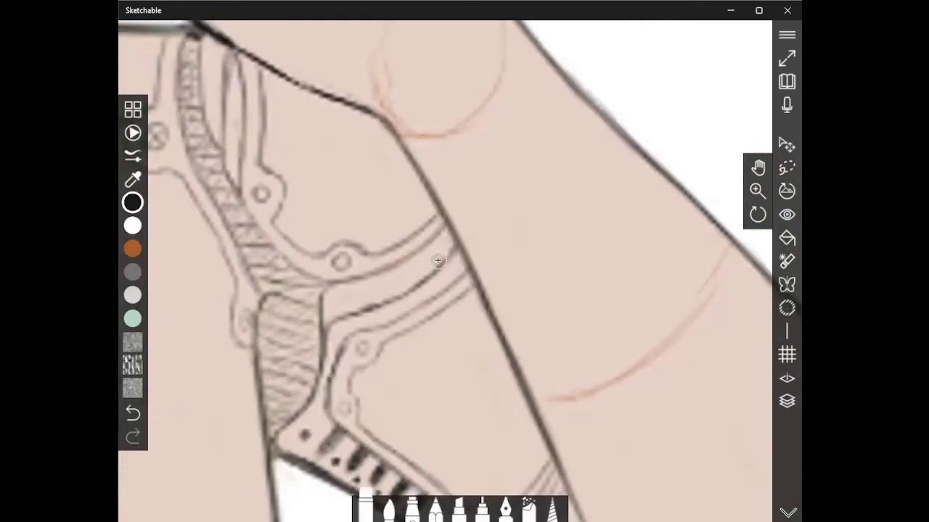
pyautogui.click(482, 510)
pyautogui.scroll(2, 417, 283)
pyautogui.moveTo(293, 295)
pyautogui.mouseDown()
pyautogui.moveTo(286, 336)
pyautogui.moveTo(302, 319)
pyautogui.mouseUp()
pyautogui.moveTo(348, 278); pyautogui.dragTo(335, 316)
pyautogui.moveTo(361, 291); pyautogui.dragTo(354, 309)
pyautogui.moveTo(383, 274); pyautogui.dragTo(375, 292)
pyautogui.moveTo(405, 254); pyautogui.dragTo(391, 282)
pyautogui.moveTo(443, 231); pyautogui.dragTo(431, 246)
pyautogui.moveTo(463, 224); pyautogui.dragTo(454, 244)
pyautogui.moveTo(482, 204); pyautogui.dragTo(466, 231)
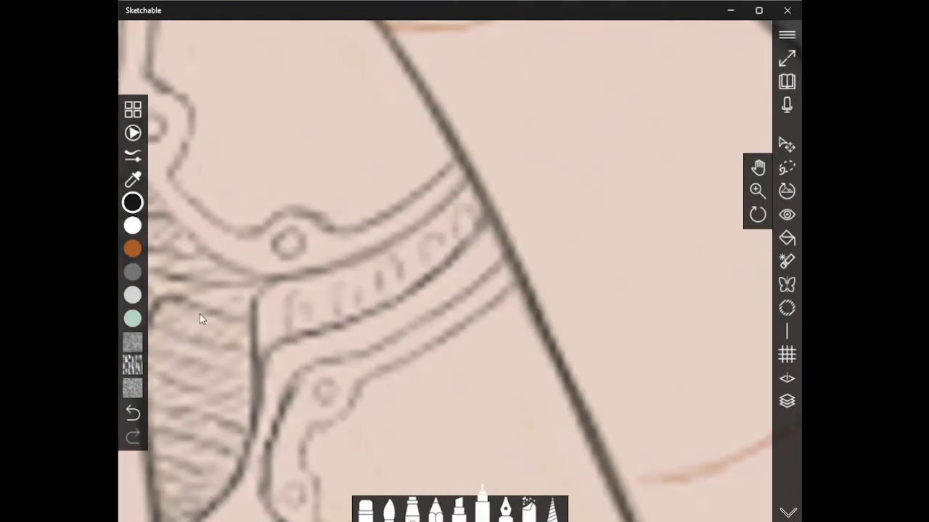
# Erase the dark slots and dots from the strip along the underside of the upper arm
pyautogui.scroll(-6, 385, 232)
pyautogui.scroll(6, 363, 254)
pyautogui.moveTo(319, 251); pyautogui.dragTo(334, 322)
pyautogui.click(366, 510)
pyautogui.moveTo(321, 259); pyautogui.dragTo(327, 323)
pyautogui.scroll(-5, 382, 442)
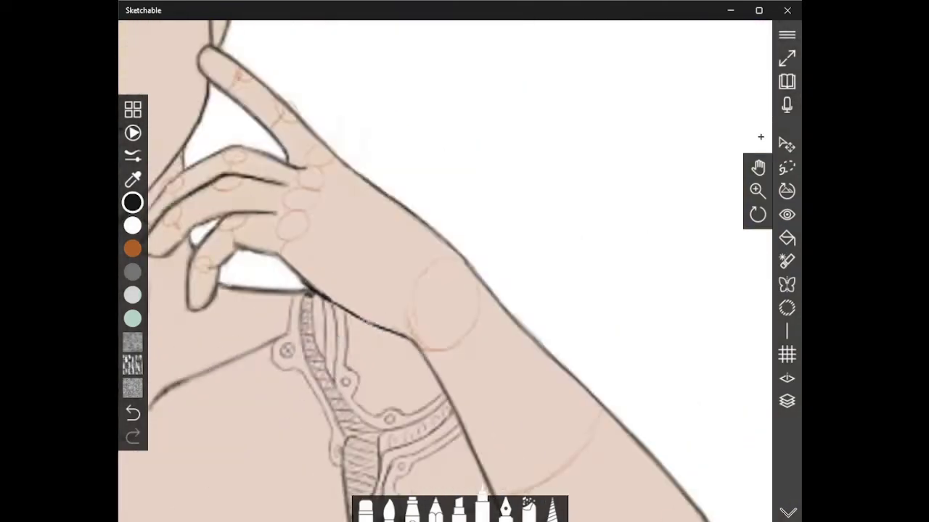
pyautogui.scroll(6, 312, 407)
pyautogui.moveTo(271, 227); pyautogui.dragTo(285, 230)
pyautogui.moveTo(344, 267); pyautogui.dragTo(354, 278)
pyautogui.moveTo(319, 280); pyautogui.dragTo(327, 286)
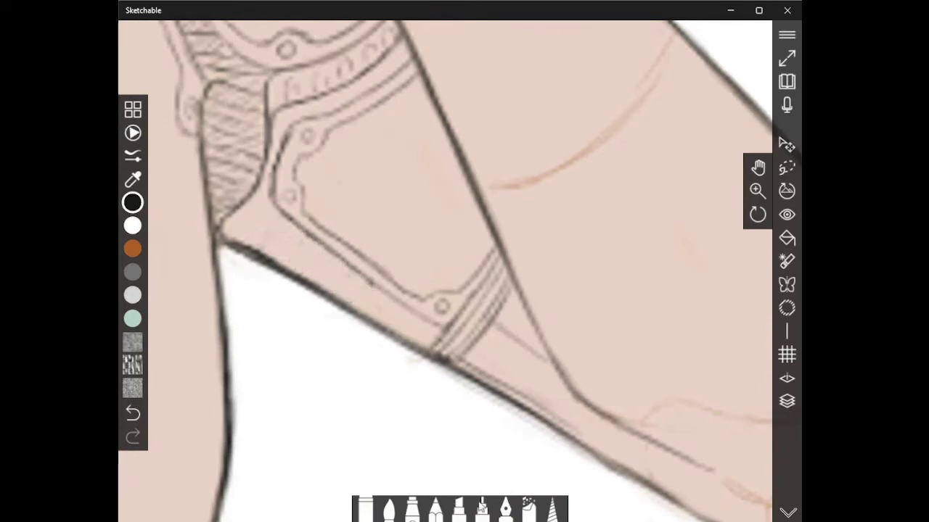
# Close off the strip under the upper-arm panel with short cross lines at the armpit and next to the narrow band
pyautogui.click(482, 510)
pyautogui.moveTo(277, 221); pyautogui.dragTo(260, 240)
pyautogui.scroll(-5, 256, 202)
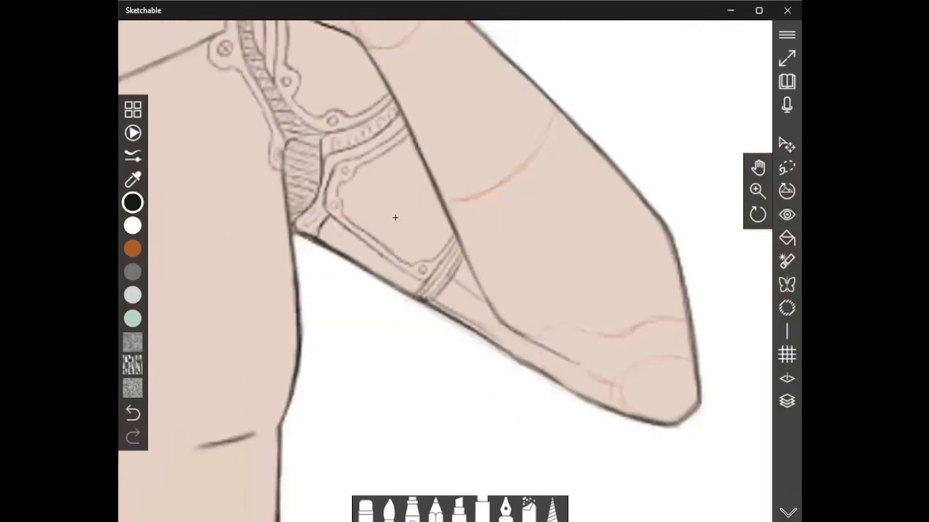
pyautogui.scroll(6, 384, 306)
pyautogui.moveTo(386, 305)
pyautogui.mouseDown()
pyautogui.moveTo(381, 325)
pyautogui.moveTo(408, 345)
pyautogui.mouseUp()
pyautogui.moveTo(399, 313); pyautogui.dragTo(391, 325)
pyautogui.moveTo(410, 318); pyautogui.dragTo(401, 332)
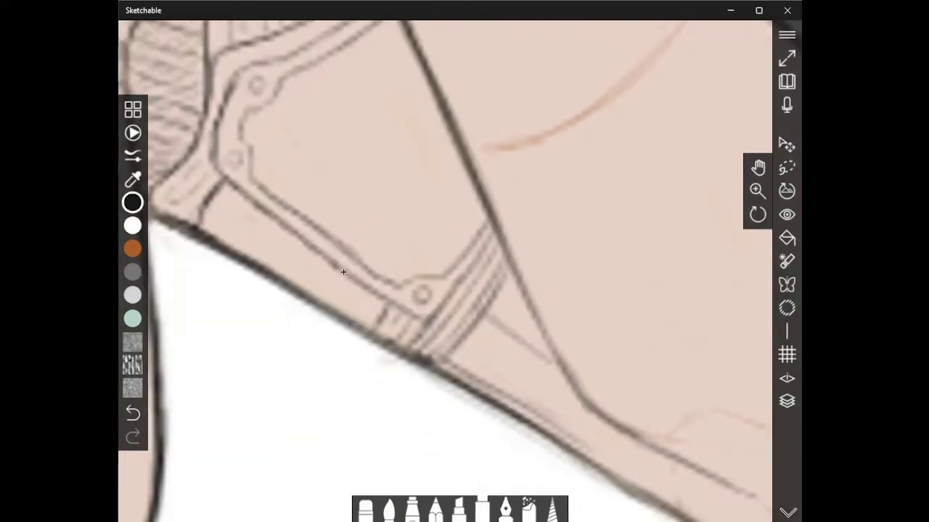
# Hatch the strip along the underside of the upper arm with diagonal lines
pyautogui.moveTo(257, 216); pyautogui.dragTo(209, 215)
pyautogui.moveTo(279, 230)
pyautogui.mouseDown()
pyautogui.moveTo(221, 231)
pyautogui.moveTo(244, 242)
pyautogui.mouseUp()
pyautogui.moveTo(325, 256); pyautogui.dragTo(254, 259)
pyautogui.moveTo(347, 273); pyautogui.dragTo(276, 280)
pyautogui.moveTo(378, 296)
pyautogui.mouseDown()
pyautogui.moveTo(319, 300)
pyautogui.moveTo(343, 314)
pyautogui.mouseUp()
pyautogui.moveTo(234, 197)
pyautogui.mouseDown()
pyautogui.moveTo(218, 210)
pyautogui.moveTo(232, 219)
pyautogui.mouseUp()
pyautogui.moveTo(243, 220); pyautogui.dragTo(205, 228)
# Rework the upper end of the segmented shoulder band, erasing its cross lines near the top of the shoulder
pyautogui.scroll(-5, 294, 207)
pyautogui.moveTo(499, 179); pyautogui.dragTo(561, 245)
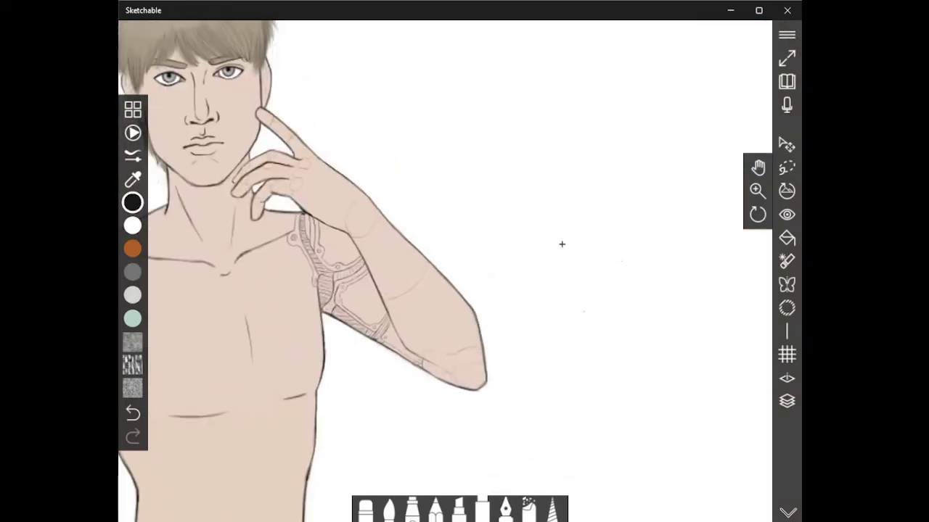
pyautogui.scroll(4, 313, 226)
pyautogui.scroll(3, 313, 226)
pyautogui.moveTo(329, 133)
pyautogui.mouseDown()
pyautogui.moveTo(329, 245)
pyautogui.moveTo(324, 206)
pyautogui.mouseUp()
pyautogui.click(366, 509)
pyautogui.moveTo(323, 150); pyautogui.dragTo(328, 230)
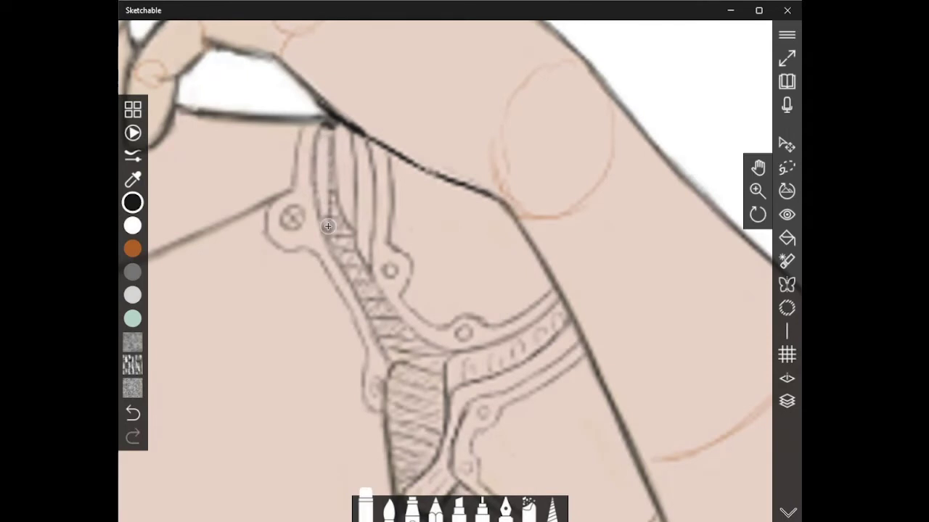
pyautogui.moveTo(316, 167); pyautogui.dragTo(330, 232)
pyautogui.moveTo(335, 159); pyautogui.dragTo(341, 247)
# Draw curved contour lines for layered elbow plates from the bolt hole to the arm's outer edge and notch the outline in white
pyautogui.click(482, 508)
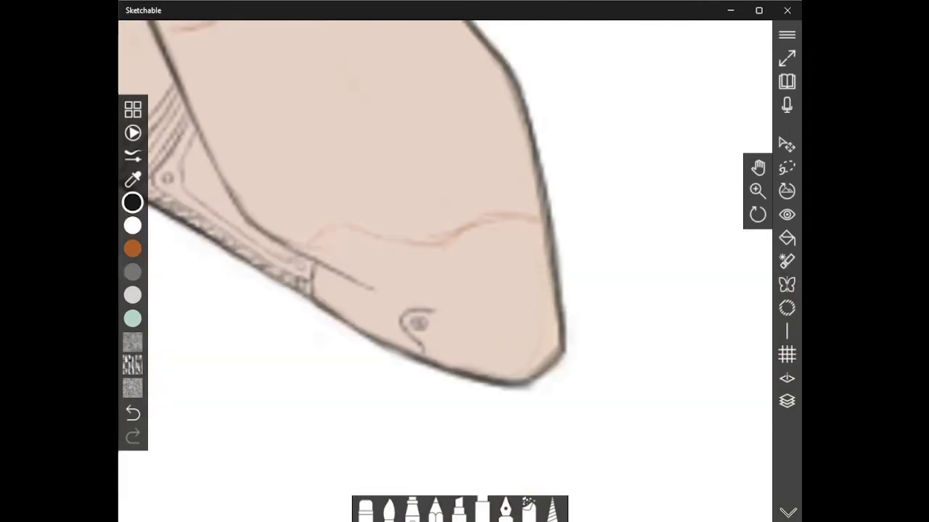
pyautogui.moveTo(432, 314)
pyautogui.mouseDown()
pyautogui.moveTo(555, 327)
pyautogui.moveTo(549, 295)
pyautogui.mouseUp()
pyautogui.moveTo(466, 291); pyautogui.dragTo(548, 270)
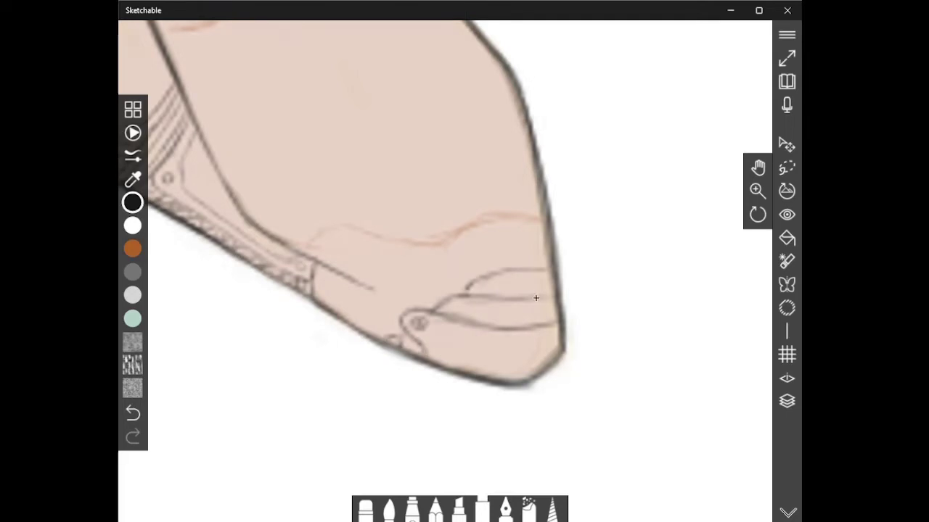
pyautogui.click(133, 226)
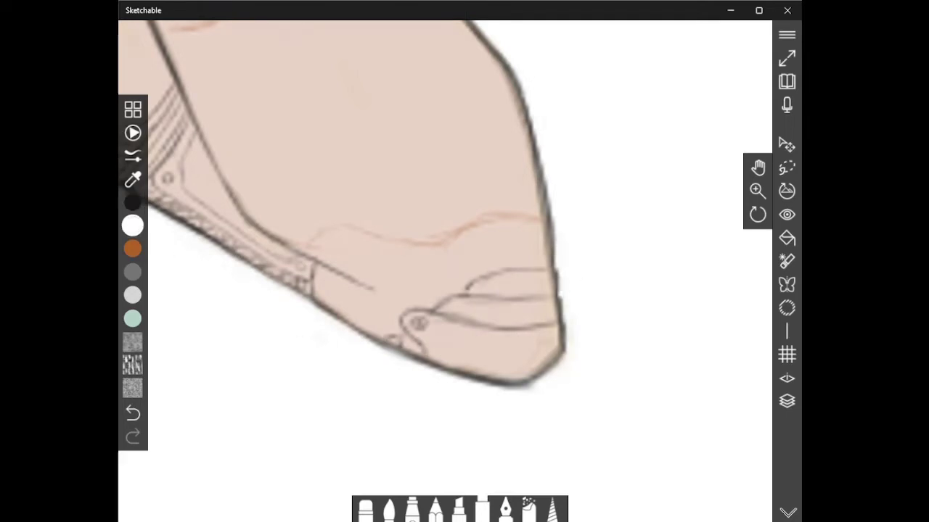
pyautogui.click(133, 202)
# Darken the elbow plate seams, add an inner contour to the lowest plate, and trim the elbow's outer edge with white
pyautogui.moveTo(560, 325); pyautogui.dragTo(501, 328)
pyautogui.moveTo(560, 297); pyautogui.dragTo(465, 296)
pyautogui.moveTo(554, 271); pyautogui.dragTo(466, 288)
pyautogui.moveTo(508, 329); pyautogui.dragTo(443, 316)
pyautogui.moveTo(559, 334); pyautogui.dragTo(436, 355)
pyautogui.click(132, 226)
pyautogui.moveTo(537, 336)
pyautogui.mouseDown()
pyautogui.moveTo(563, 333)
pyautogui.moveTo(559, 366)
pyautogui.mouseUp()
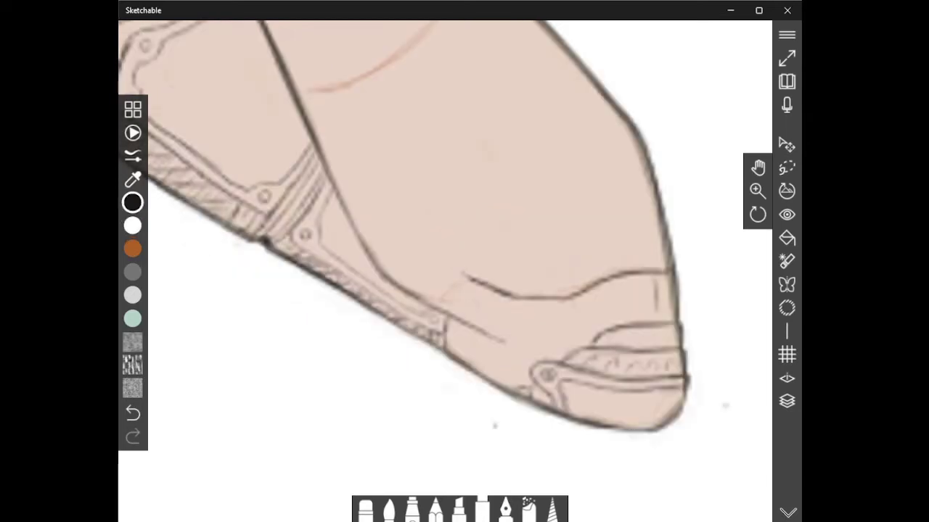
# Divide the wavy band above the elbow into ribs with short cross lines along its whole length
pyautogui.moveTo(655, 275); pyautogui.dragTo(656, 321)
pyautogui.moveTo(642, 275)
pyautogui.mouseDown()
pyautogui.moveTo(639, 318)
pyautogui.moveTo(626, 320)
pyautogui.mouseUp()
pyautogui.moveTo(616, 280); pyautogui.dragTo(616, 321)
pyautogui.moveTo(603, 284)
pyautogui.mouseDown()
pyautogui.moveTo(613, 320)
pyautogui.moveTo(584, 342)
pyautogui.mouseUp()
pyautogui.moveTo(560, 304); pyautogui.dragTo(573, 346)
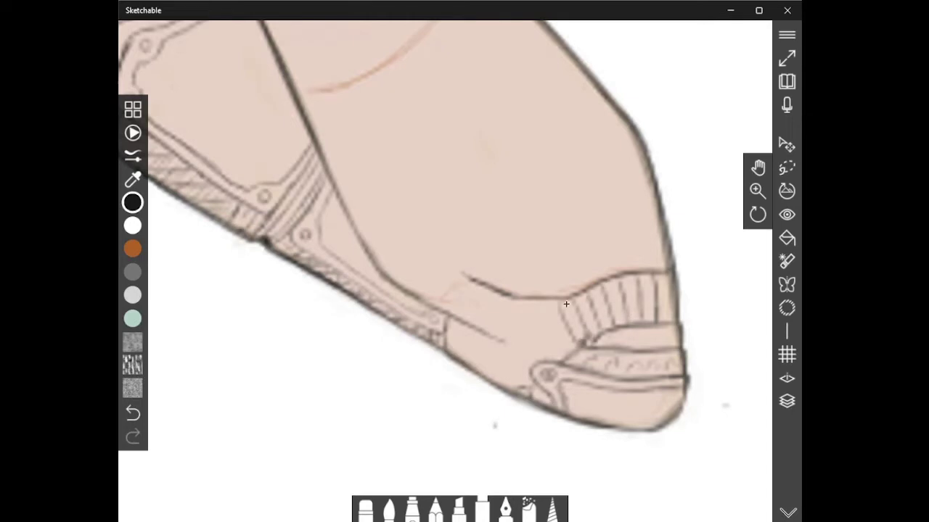
pyautogui.moveTo(553, 300); pyautogui.dragTo(564, 341)
pyautogui.moveTo(542, 298)
pyautogui.mouseDown()
pyautogui.moveTo(554, 340)
pyautogui.moveTo(544, 338)
pyautogui.mouseUp()
pyautogui.moveTo(518, 294)
pyautogui.mouseDown()
pyautogui.moveTo(536, 336)
pyautogui.moveTo(526, 337)
pyautogui.mouseUp()
pyautogui.moveTo(497, 292); pyautogui.dragTo(517, 331)
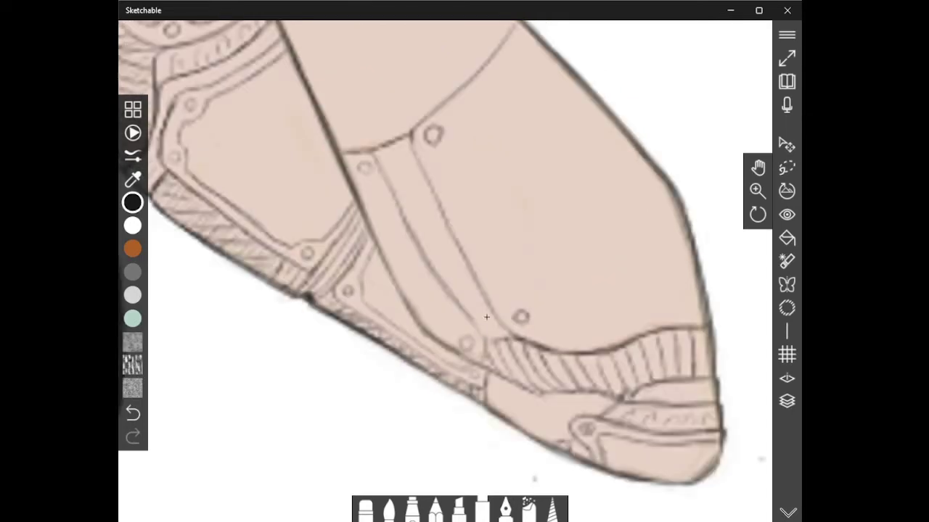
# Close off the upper end of the narrow strip beside the main forearm plate and hatch the strip with diagonal lines
pyautogui.moveTo(381, 162); pyautogui.dragTo(406, 156)
pyautogui.moveTo(461, 268); pyautogui.dragTo(470, 308)
pyautogui.moveTo(469, 282); pyautogui.dragTo(476, 319)
pyautogui.moveTo(458, 251); pyautogui.dragTo(453, 292)
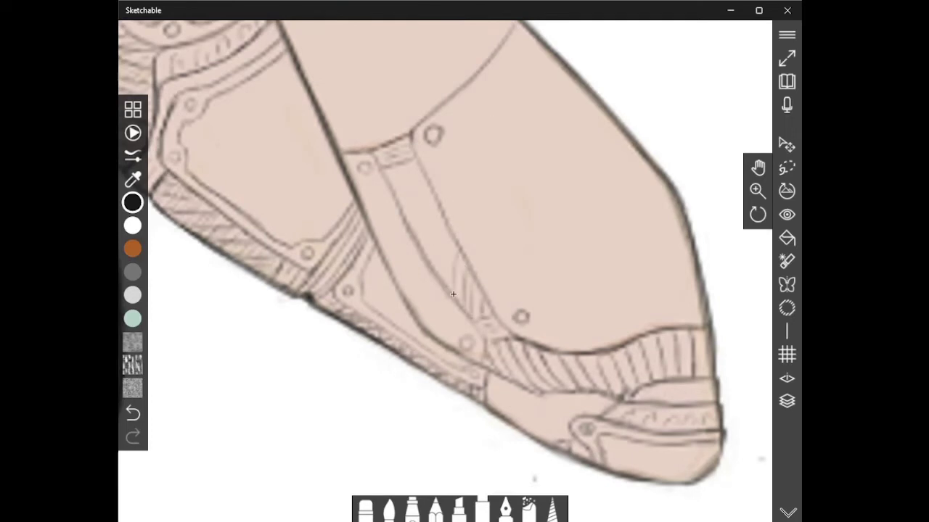
pyautogui.moveTo(432, 215); pyautogui.dragTo(441, 256)
pyautogui.moveTo(425, 197); pyautogui.dragTo(435, 239)
pyautogui.moveTo(418, 188); pyautogui.dragTo(427, 214)
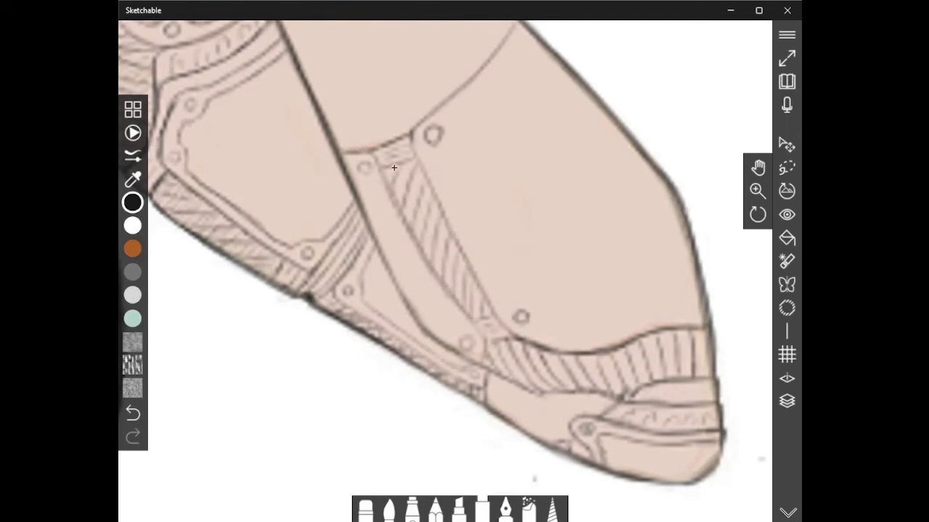
pyautogui.moveTo(441, 228); pyautogui.dragTo(444, 274)
pyautogui.moveTo(428, 218); pyautogui.dragTo(414, 205)
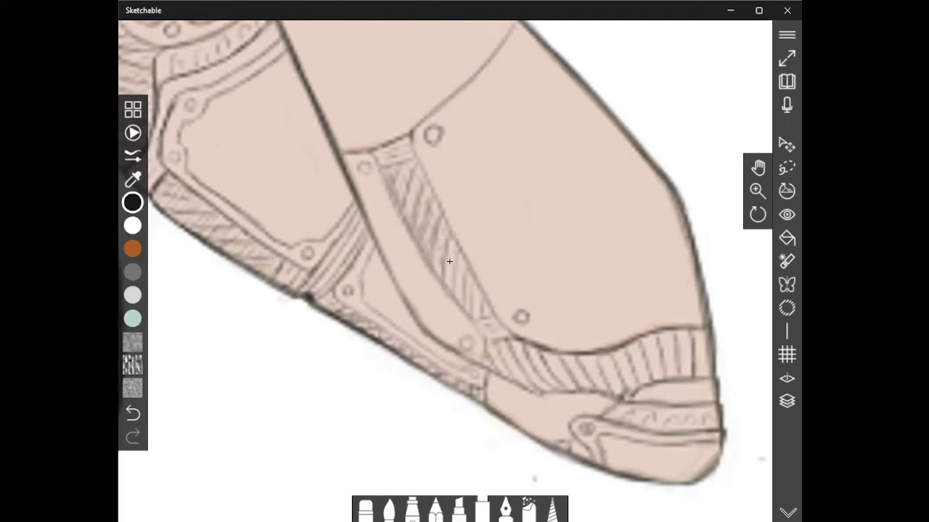
# Shade the ribbed band above the elbow with extra short lines between its ribs
pyautogui.moveTo(701, 342); pyautogui.dragTo(698, 373)
pyautogui.moveTo(682, 337)
pyautogui.mouseDown()
pyautogui.moveTo(677, 376)
pyautogui.moveTo(664, 376)
pyautogui.mouseUp()
pyautogui.moveTo(653, 338)
pyautogui.mouseDown()
pyautogui.moveTo(648, 380)
pyautogui.moveTo(633, 387)
pyautogui.mouseUp()
pyautogui.moveTo(618, 355); pyautogui.dragTo(611, 385)
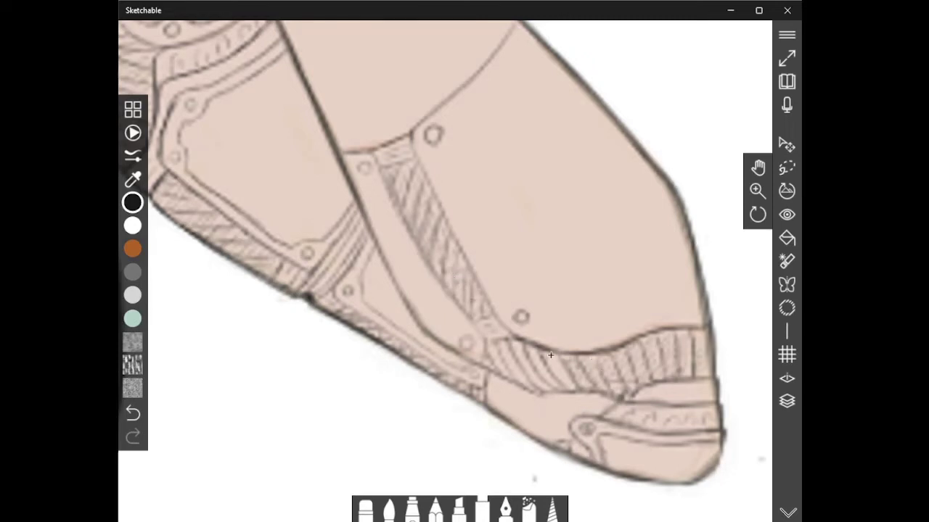
pyautogui.moveTo(547, 353); pyautogui.dragTo(569, 387)
pyautogui.moveTo(528, 349); pyautogui.dragTo(544, 377)
pyautogui.moveTo(501, 345); pyautogui.dragTo(515, 372)
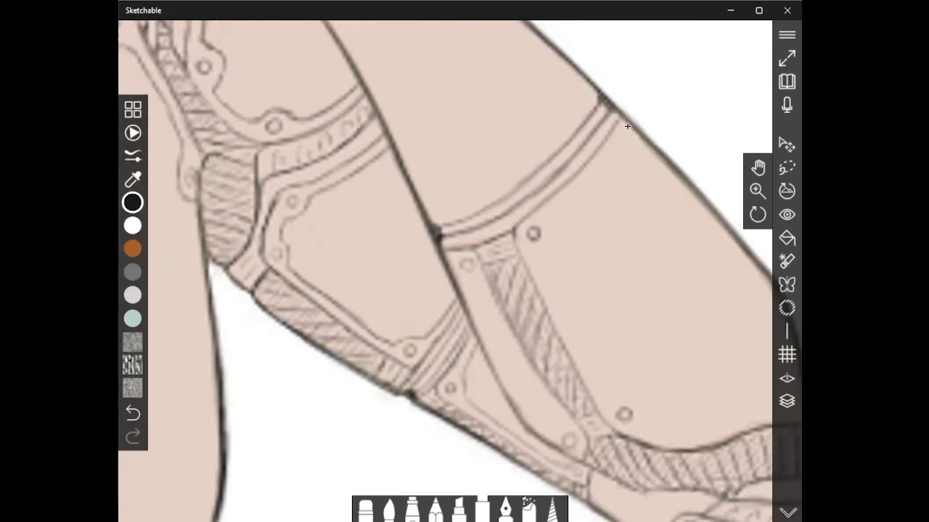
# Draw inner contour lines in both forearm plates, parallel to their edges and curving around the bolt holes
pyautogui.moveTo(626, 129); pyautogui.dragTo(547, 216)
pyautogui.moveTo(478, 285)
pyautogui.mouseDown()
pyautogui.moveTo(556, 400)
pyautogui.moveTo(562, 444)
pyautogui.mouseUp()
pyautogui.click(479, 514)
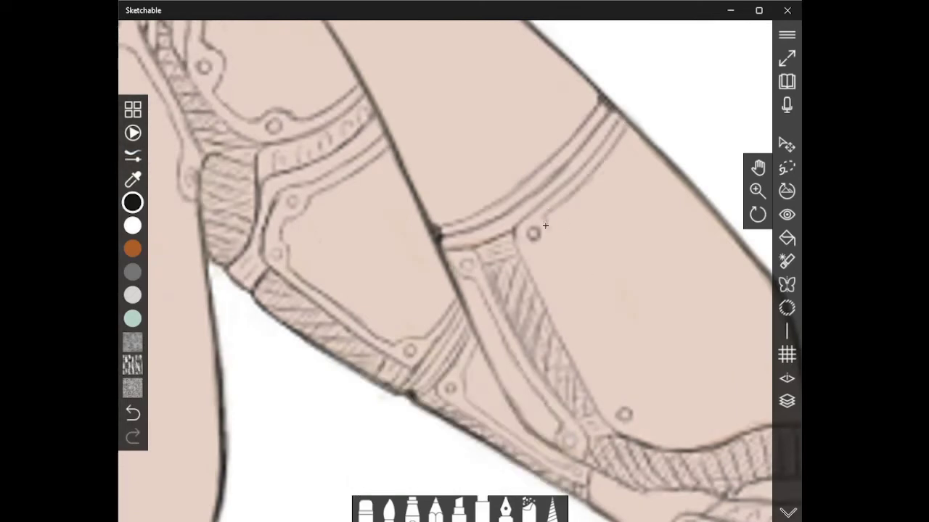
pyautogui.moveTo(563, 322); pyautogui.dragTo(643, 424)
# Outline oval knuckle plates at the bases of the fingers and a narrow bolted plate along the little-finger side of the hand
pyautogui.click(758, 168)
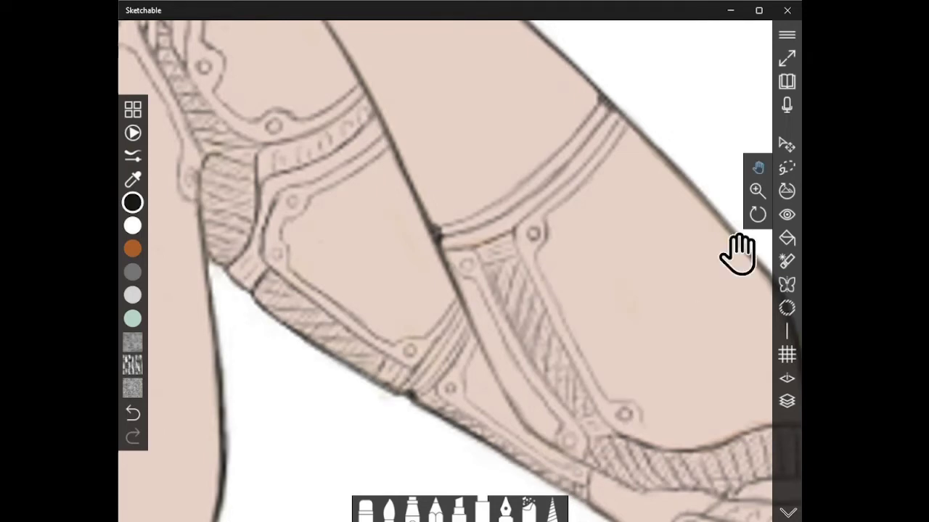
pyautogui.moveTo(738, 253); pyautogui.dragTo(574, 172)
pyautogui.moveTo(477, 343); pyautogui.dragTo(480, 354)
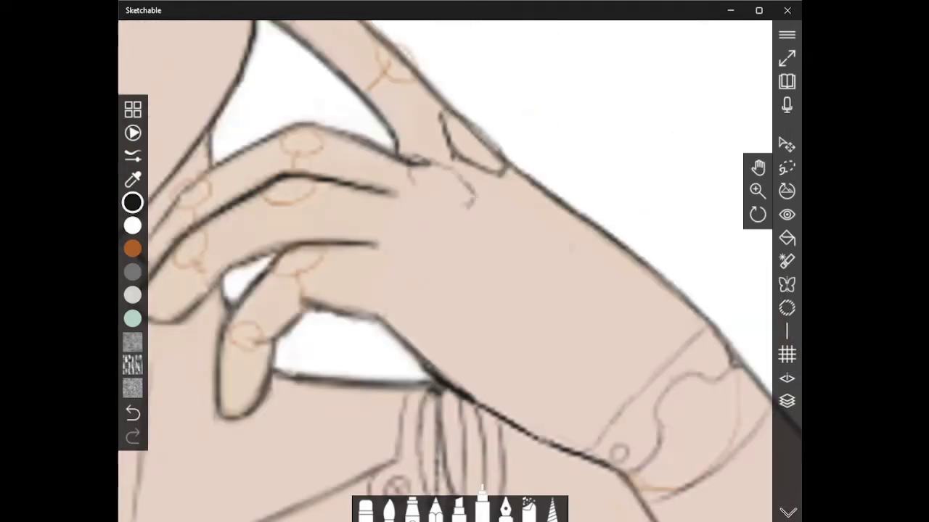
pyautogui.moveTo(465, 178)
pyautogui.mouseDown()
pyautogui.moveTo(404, 191)
pyautogui.moveTo(384, 214)
pyautogui.moveTo(435, 236)
pyautogui.mouseUp()
pyautogui.moveTo(366, 247); pyautogui.dragTo(419, 279)
pyautogui.moveTo(371, 243); pyautogui.dragTo(421, 266)
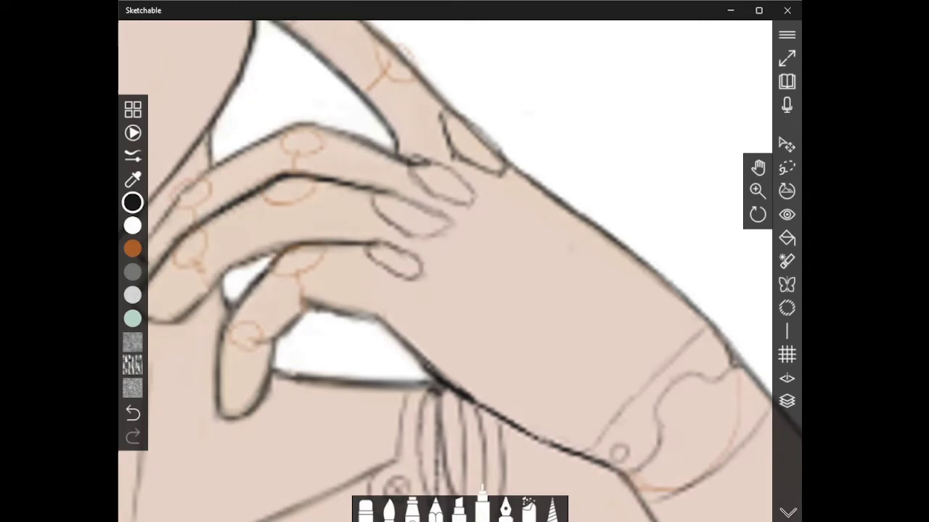
pyautogui.moveTo(402, 323)
pyautogui.mouseDown()
pyautogui.moveTo(443, 336)
pyautogui.moveTo(547, 423)
pyautogui.mouseUp()
pyautogui.moveTo(401, 302); pyautogui.dragTo(397, 305)
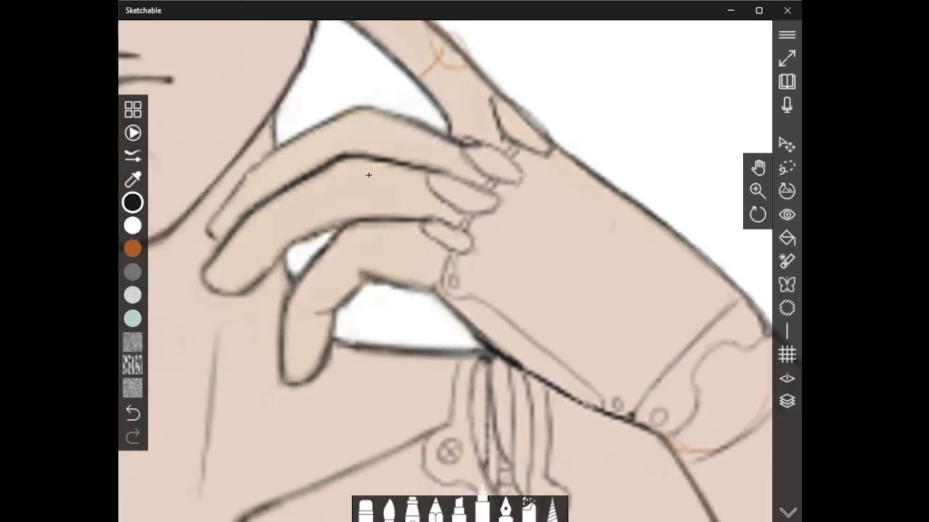
# Draw small half-oval joint caps on the knuckles of the three bent fingers
pyautogui.moveTo(338, 236); pyautogui.dragTo(380, 227)
pyautogui.moveTo(325, 169); pyautogui.dragTo(369, 166)
pyautogui.moveTo(335, 122)
pyautogui.mouseDown()
pyautogui.moveTo(363, 133)
pyautogui.moveTo(382, 113)
pyautogui.mouseUp()
pyautogui.moveTo(273, 155)
pyautogui.mouseDown()
pyautogui.moveTo(244, 178)
pyautogui.moveTo(255, 219)
pyautogui.mouseUp()
pyautogui.moveTo(308, 292); pyautogui.dragTo(294, 298)
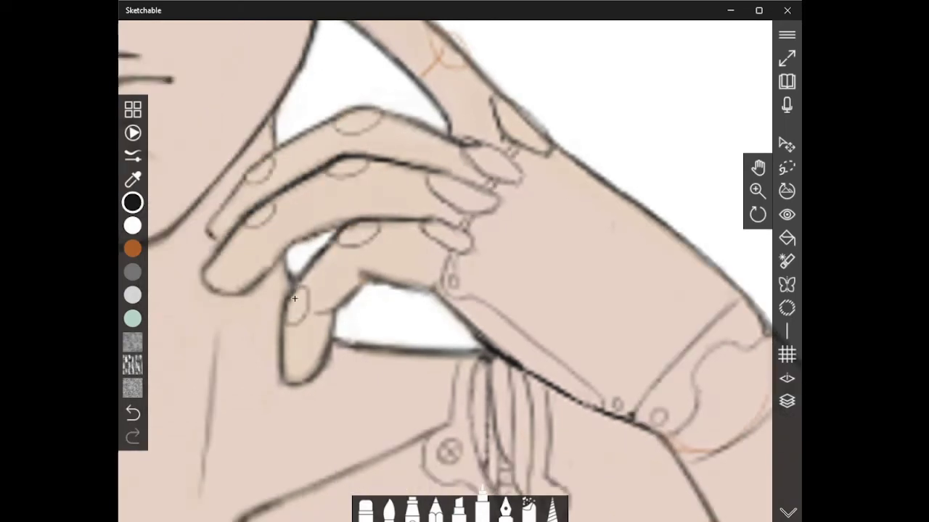
# Draw small linked bolt details beneath the half-oval knuckle caps across the bent fingers
pyautogui.click(366, 510)
pyautogui.click(483, 508)
pyautogui.moveTo(256, 221)
pyautogui.mouseDown()
pyautogui.moveTo(270, 232)
pyautogui.moveTo(239, 234)
pyautogui.mouseUp()
pyautogui.moveTo(273, 171); pyautogui.dragTo(240, 190)
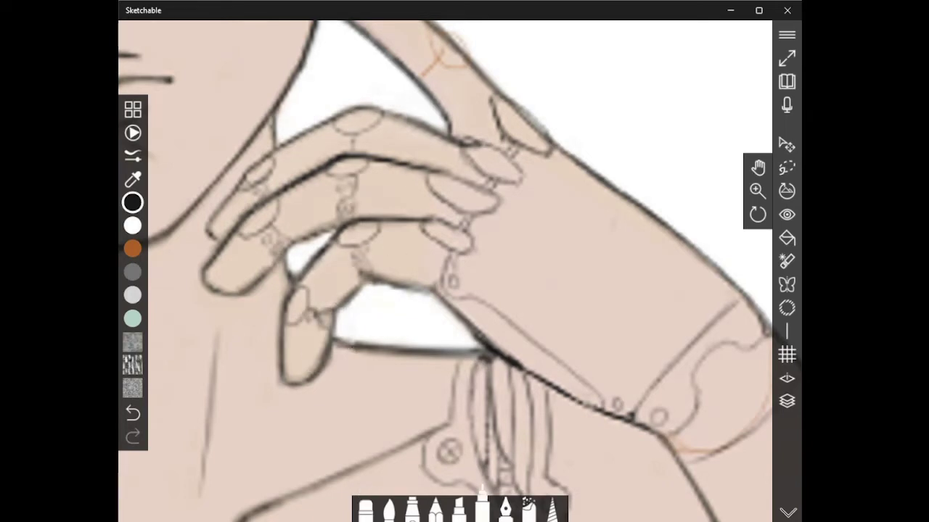
# Erase the knuckle caps and their details, and draw paired curved joint lines across each bent finger instead
pyautogui.click(365, 509)
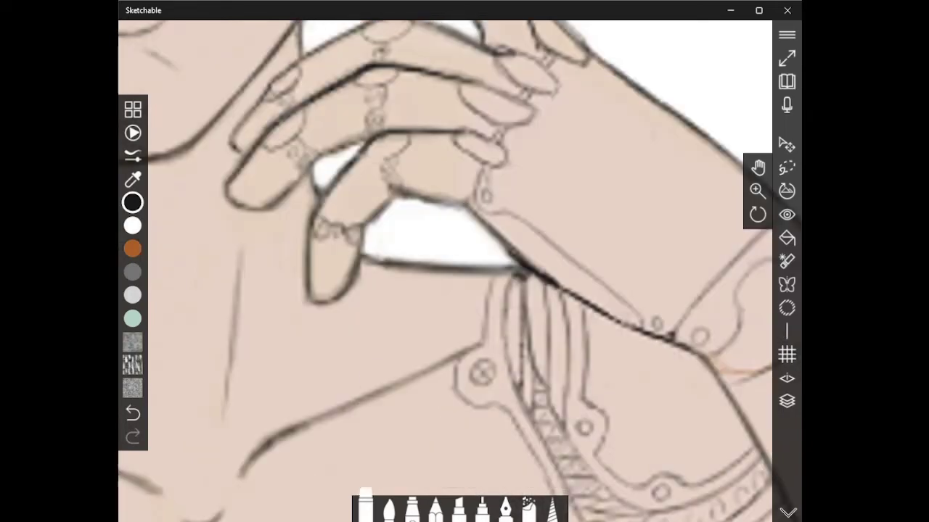
pyautogui.click(483, 510)
pyautogui.moveTo(383, 156)
pyautogui.mouseDown()
pyautogui.moveTo(407, 140)
pyautogui.moveTo(400, 265)
pyautogui.moveTo(312, 320)
pyautogui.mouseUp()
pyautogui.moveTo(299, 212)
pyautogui.mouseDown()
pyautogui.moveTo(275, 247)
pyautogui.moveTo(255, 255)
pyautogui.mouseUp()
pyautogui.moveTo(340, 174); pyautogui.dragTo(345, 228)
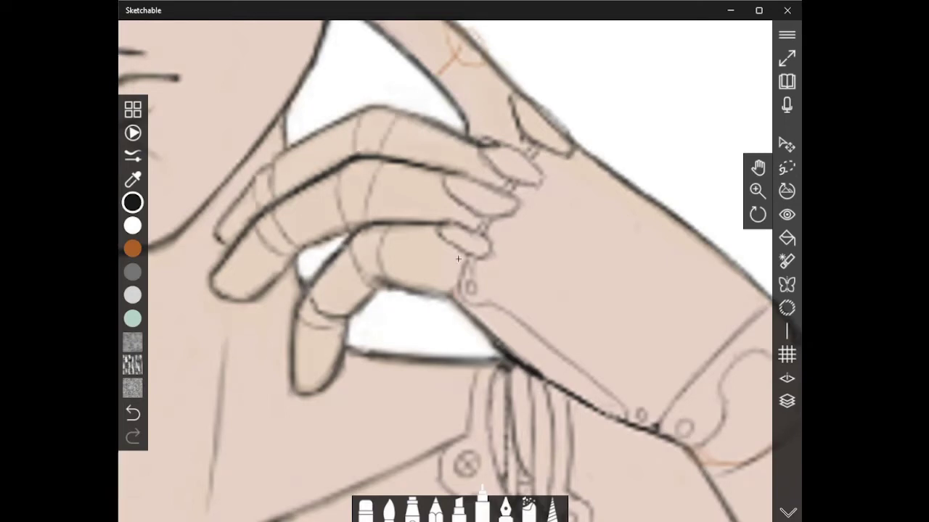
# Erase the oval knuckle plates at the finger bases and redraw the finger ends as rounded outlines on the hand
pyautogui.moveTo(436, 320); pyautogui.dragTo(402, 361)
pyautogui.click(366, 510)
pyautogui.moveTo(410, 267); pyautogui.dragTo(455, 291)
pyautogui.moveTo(462, 254); pyautogui.dragTo(533, 174)
pyautogui.moveTo(526, 156)
pyautogui.mouseDown()
pyautogui.moveTo(528, 179)
pyautogui.moveTo(434, 302)
pyautogui.mouseUp()
pyautogui.click(483, 509)
pyautogui.moveTo(431, 215)
pyautogui.mouseDown()
pyautogui.moveTo(463, 220)
pyautogui.moveTo(414, 264)
pyautogui.mouseUp()
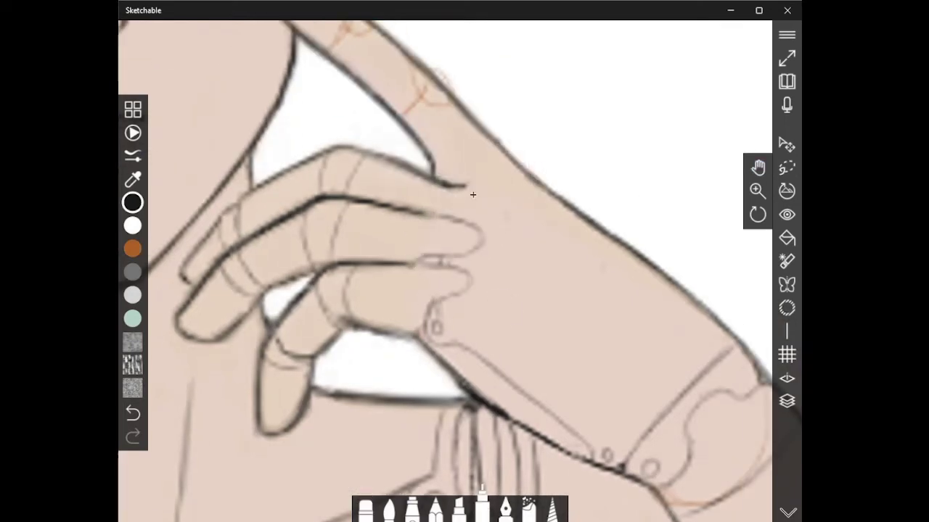
pyautogui.moveTo(435, 177); pyautogui.dragTo(488, 193)
pyautogui.moveTo(434, 162)
pyautogui.mouseDown()
pyautogui.moveTo(518, 177)
pyautogui.moveTo(474, 189)
pyautogui.mouseUp()
# Draw small bolts and notches inside the joint bands of the bent fingers
pyautogui.scroll(3, 481, 174)
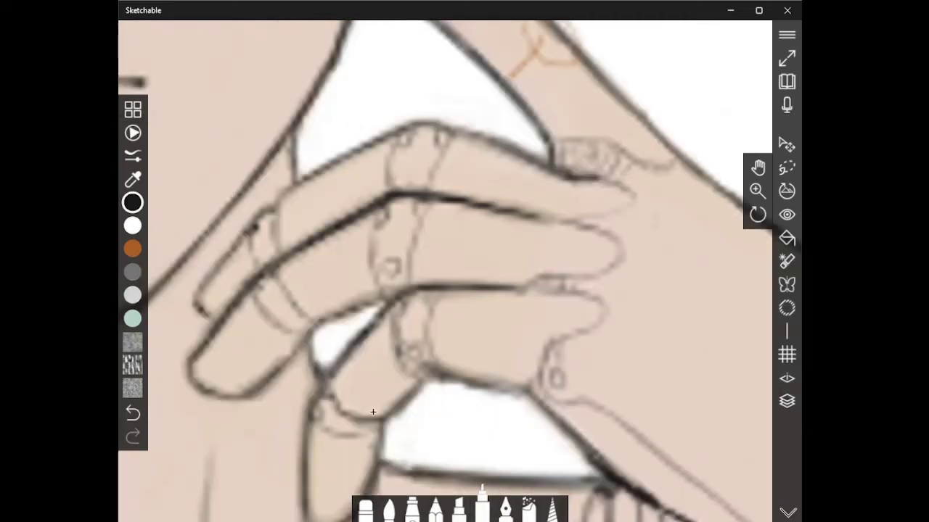
pyautogui.moveTo(337, 418); pyautogui.dragTo(356, 436)
pyautogui.moveTo(280, 305); pyautogui.dragTo(291, 315)
pyautogui.moveTo(262, 244); pyautogui.dragTo(271, 255)
pyautogui.moveTo(418, 231); pyautogui.dragTo(408, 273)
pyautogui.moveTo(402, 164); pyautogui.dragTo(423, 186)
# Draw a curved plate edge across the back of the hand and fill the knuckle area with small bolted mechanical parts
pyautogui.moveTo(552, 148); pyautogui.dragTo(421, 156)
pyautogui.moveTo(531, 173); pyautogui.dragTo(412, 370)
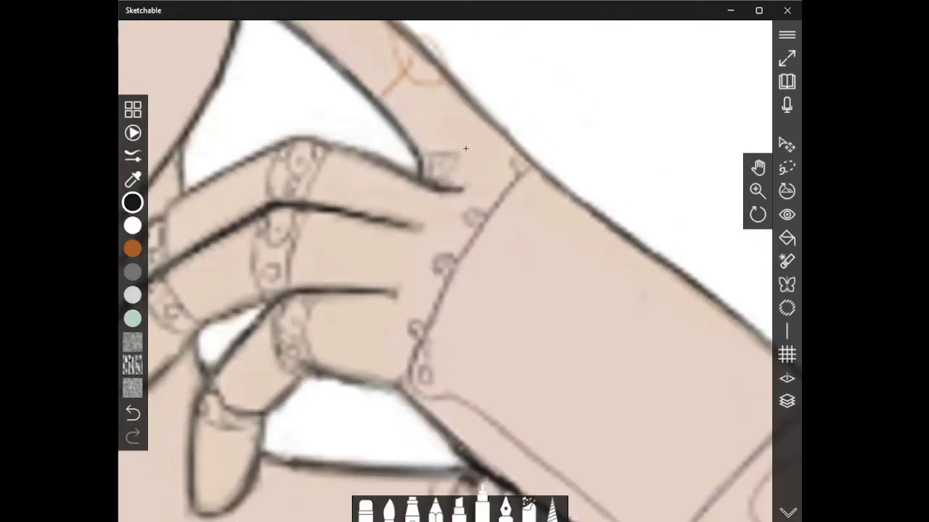
pyautogui.moveTo(450, 203)
pyautogui.mouseDown()
pyautogui.moveTo(447, 243)
pyautogui.moveTo(470, 245)
pyautogui.moveTo(413, 257)
pyautogui.moveTo(395, 310)
pyautogui.moveTo(483, 159)
pyautogui.moveTo(509, 161)
pyautogui.moveTo(411, 228)
pyautogui.moveTo(368, 282)
pyautogui.mouseUp()
pyautogui.moveTo(385, 296)
pyautogui.mouseDown()
pyautogui.moveTo(354, 376)
pyautogui.moveTo(426, 285)
pyautogui.mouseUp()
# Draw fingernail outlines on the tips of the bent fingers
pyautogui.scroll(-2, 385, 98)
pyautogui.moveTo(201, 196); pyautogui.dragTo(183, 238)
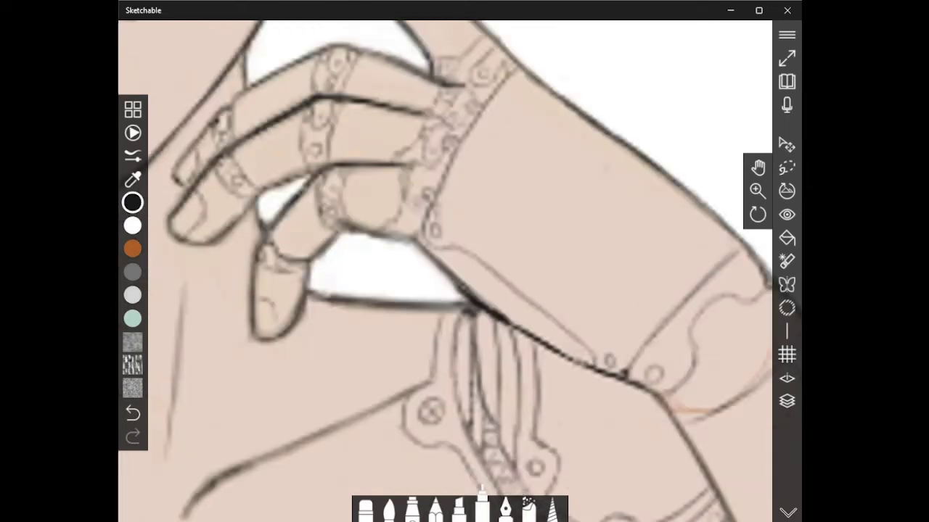
pyautogui.moveTo(275, 309); pyautogui.dragTo(272, 333)
# Replace the orange sketch on the index finger with two mechanical joint bands edged with parallel lines
pyautogui.moveTo(591, 79); pyautogui.dragTo(687, 283)
pyautogui.click(366, 510)
pyautogui.moveTo(459, 120); pyautogui.dragTo(428, 145)
pyautogui.moveTo(540, 178)
pyautogui.mouseDown()
pyautogui.moveTo(502, 214)
pyautogui.moveTo(508, 208)
pyautogui.mouseUp()
pyautogui.click(482, 510)
pyautogui.moveTo(537, 201); pyautogui.dragTo(513, 220)
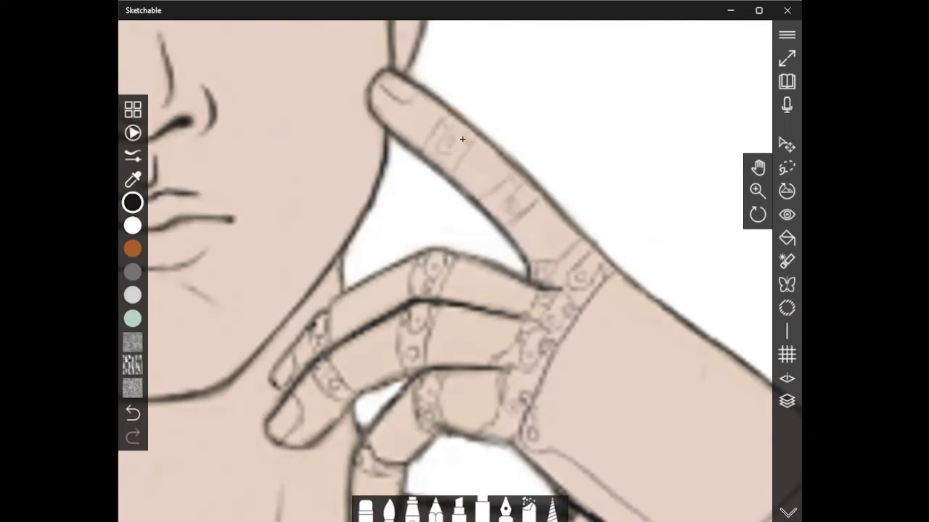
pyautogui.moveTo(517, 180); pyautogui.dragTo(482, 201)
pyautogui.moveTo(478, 147)
pyautogui.mouseDown()
pyautogui.moveTo(455, 174)
pyautogui.moveTo(446, 169)
pyautogui.mouseUp()
pyautogui.moveTo(511, 175); pyautogui.dragTo(481, 198)
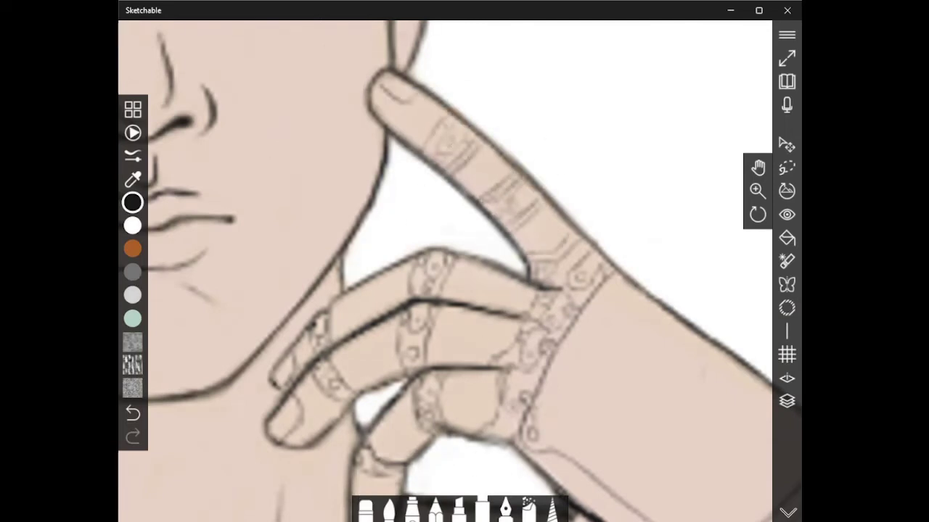
pyautogui.click(366, 510)
pyautogui.moveTo(441, 114); pyautogui.dragTo(419, 139)
# Draw inner contour lines parallel to the edges of the back-of-hand plate and the finger segments
pyautogui.click(483, 510)
pyautogui.moveTo(529, 289); pyautogui.dragTo(507, 311)
pyautogui.moveTo(511, 325)
pyautogui.mouseDown()
pyautogui.moveTo(479, 365)
pyautogui.moveTo(467, 431)
pyautogui.mouseUp()
pyautogui.moveTo(446, 314); pyautogui.dragTo(437, 366)
pyautogui.moveTo(445, 377); pyautogui.dragTo(454, 423)
pyautogui.moveTo(468, 265); pyautogui.dragTo(447, 299)
pyautogui.moveTo(343, 302); pyautogui.dragTo(339, 317)
# Add short curved shading lines along the lower rim of the wrist band
pyautogui.moveTo(617, 436); pyautogui.dragTo(244, 109)
pyautogui.moveTo(180, 156)
pyautogui.mouseDown()
pyautogui.moveTo(222, 189)
pyautogui.moveTo(363, 254)
pyautogui.mouseUp()
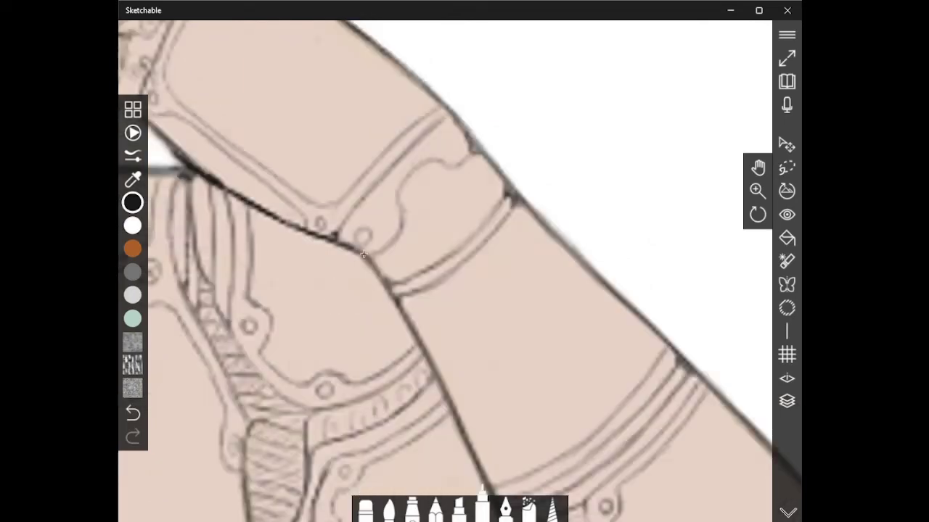
pyautogui.moveTo(490, 199); pyautogui.dragTo(438, 249)
pyautogui.moveTo(415, 259); pyautogui.dragTo(396, 266)
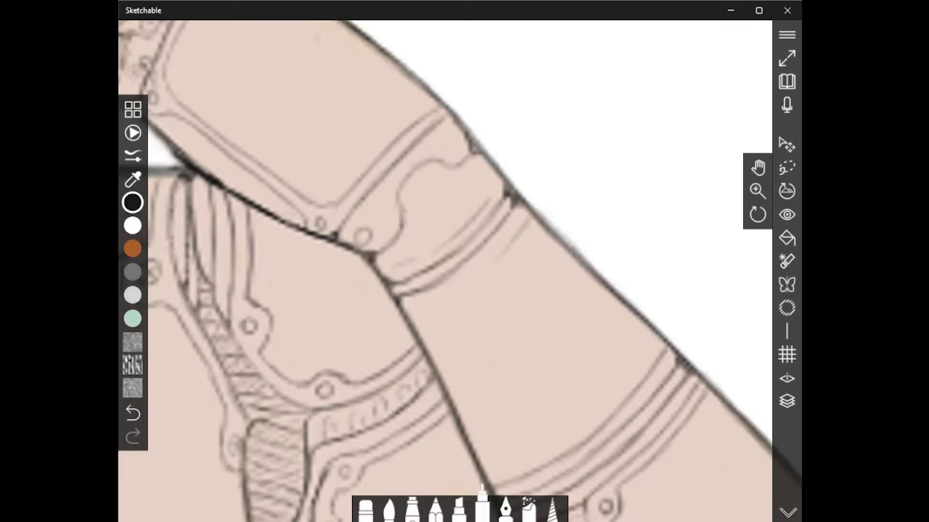
# Draw an inner contour with small bolt tabs in the forearm plate below the wrist band
pyautogui.moveTo(528, 222); pyautogui.dragTo(441, 299)
pyautogui.moveTo(440, 300); pyautogui.dragTo(419, 332)
pyautogui.moveTo(508, 363); pyautogui.dragTo(415, 186)
pyautogui.click(366, 510)
pyautogui.moveTo(430, 273)
pyautogui.mouseDown()
pyautogui.moveTo(481, 297)
pyautogui.moveTo(534, 273)
pyautogui.mouseUp()
pyautogui.click(482, 510)
pyautogui.moveTo(411, 286); pyautogui.dragTo(563, 169)
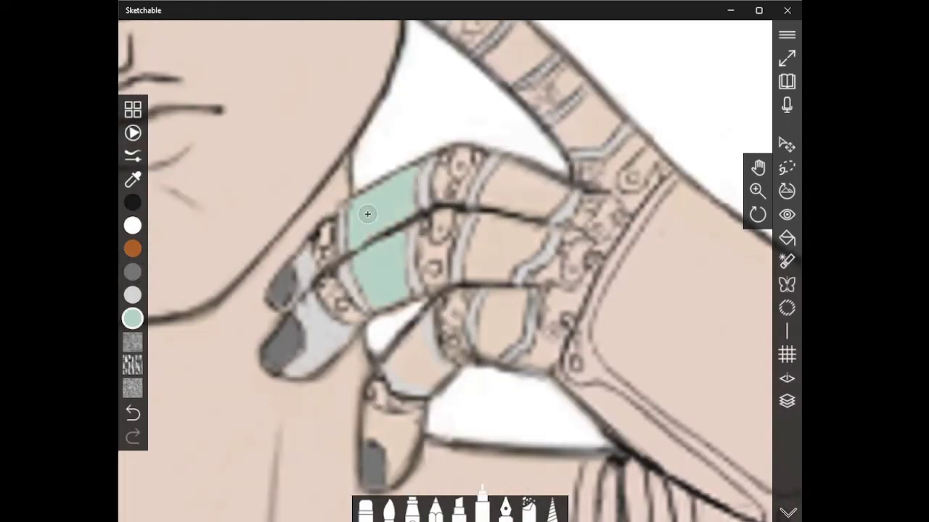
# Paint the finger segments and the large back-of-hand plate mint green
pyautogui.moveTo(501, 185)
pyautogui.mouseDown()
pyautogui.moveTo(560, 216)
pyautogui.moveTo(478, 211)
pyautogui.moveTo(515, 239)
pyautogui.moveTo(491, 279)
pyautogui.mouseUp()
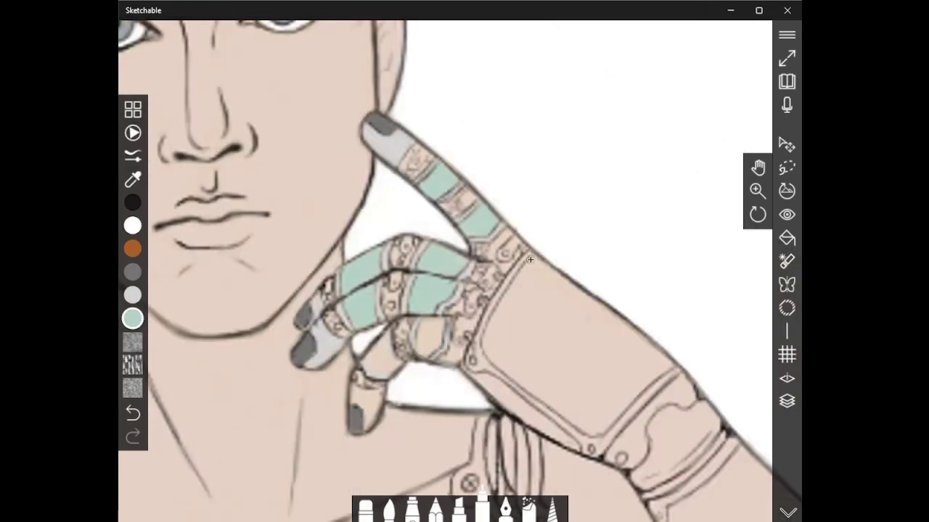
pyautogui.moveTo(494, 349)
pyautogui.mouseDown()
pyautogui.moveTo(548, 298)
pyautogui.moveTo(537, 280)
pyautogui.moveTo(551, 330)
pyautogui.moveTo(617, 341)
pyautogui.moveTo(655, 371)
pyautogui.moveTo(581, 396)
pyautogui.moveTo(610, 348)
pyautogui.moveTo(642, 359)
pyautogui.moveTo(564, 331)
pyautogui.mouseUp()
pyautogui.moveTo(510, 363); pyautogui.dragTo(566, 411)
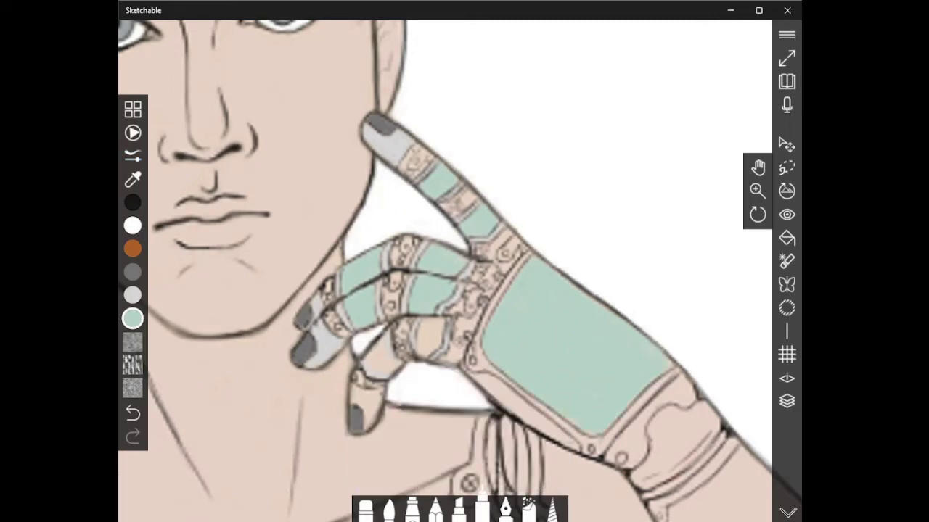
# Fill the forearm plate below the wrist band with mint green
pyautogui.moveTo(546, 194); pyautogui.dragTo(509, 227)
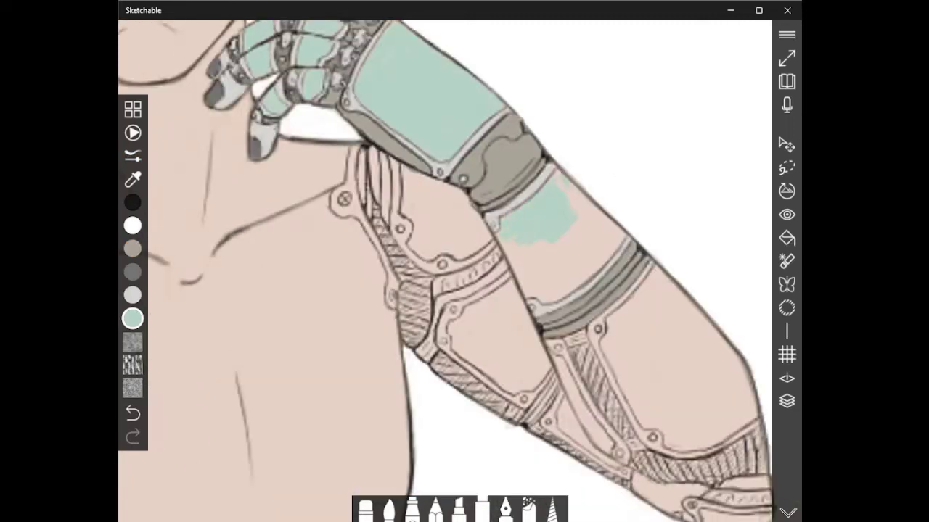
pyautogui.moveTo(572, 191)
pyautogui.mouseDown()
pyautogui.moveTo(555, 250)
pyautogui.moveTo(511, 268)
pyautogui.moveTo(552, 238)
pyautogui.moveTo(613, 265)
pyautogui.mouseUp()
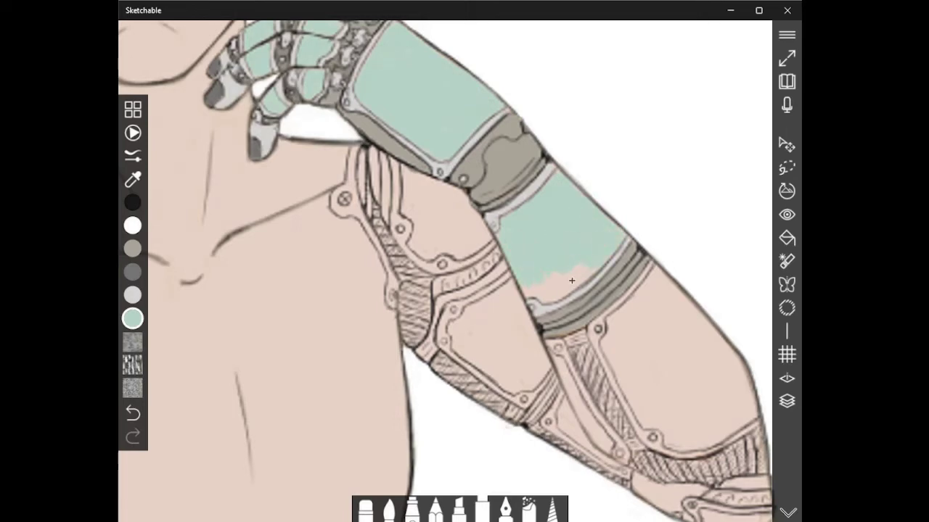
pyautogui.moveTo(582, 270); pyautogui.dragTo(539, 288)
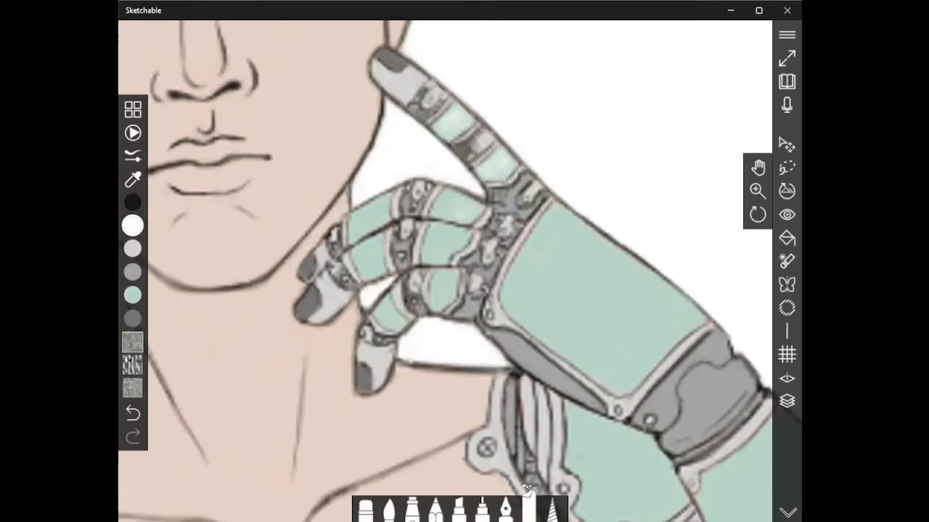
# Airbrush soft white highlights onto the mint green finger segments
pyautogui.moveTo(435, 205); pyautogui.dragTo(470, 205)
pyautogui.moveTo(386, 225); pyautogui.dragTo(357, 219)
pyautogui.moveTo(361, 252); pyautogui.dragTo(376, 262)
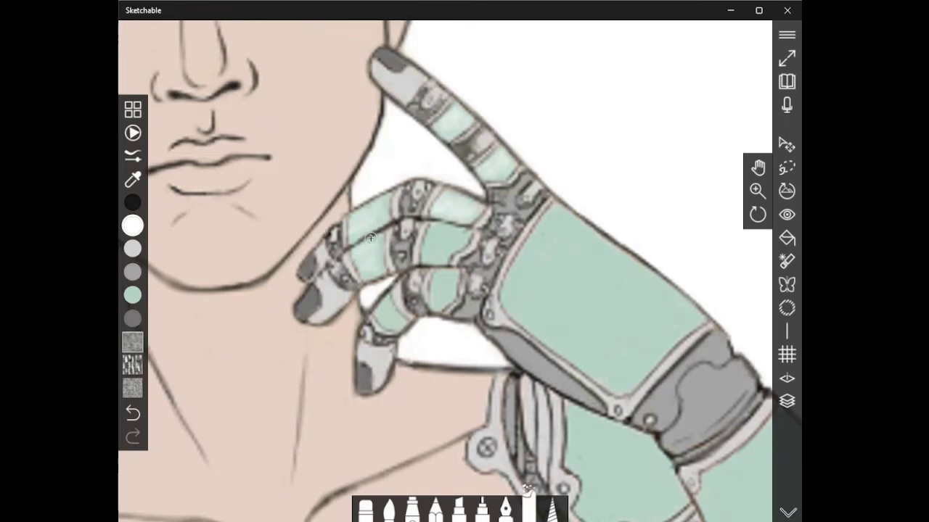
# Erase curved, leaf-like streaks from the white glaze across the back-of-hand plate to form a swirling pattern
pyautogui.scroll(1, 377, 254)
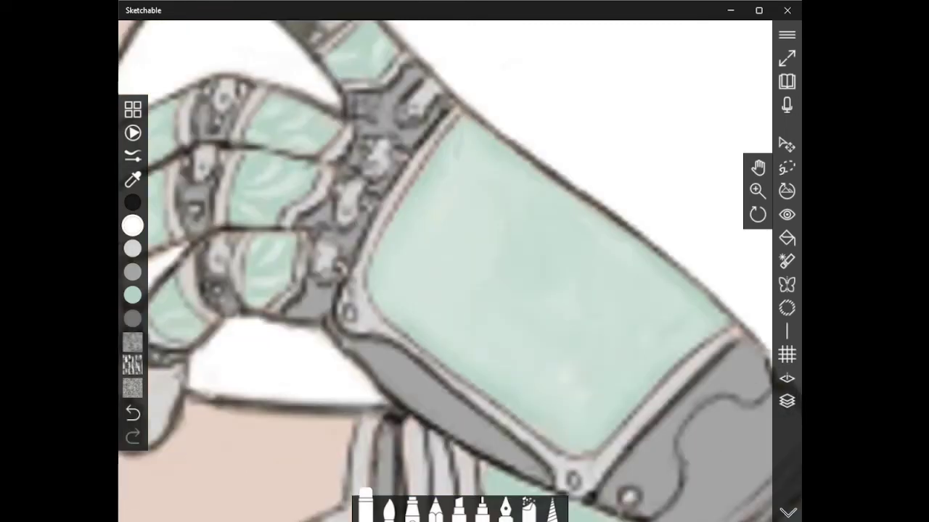
pyautogui.moveTo(452, 164); pyautogui.dragTo(479, 226)
pyautogui.moveTo(466, 164); pyautogui.dragTo(478, 220)
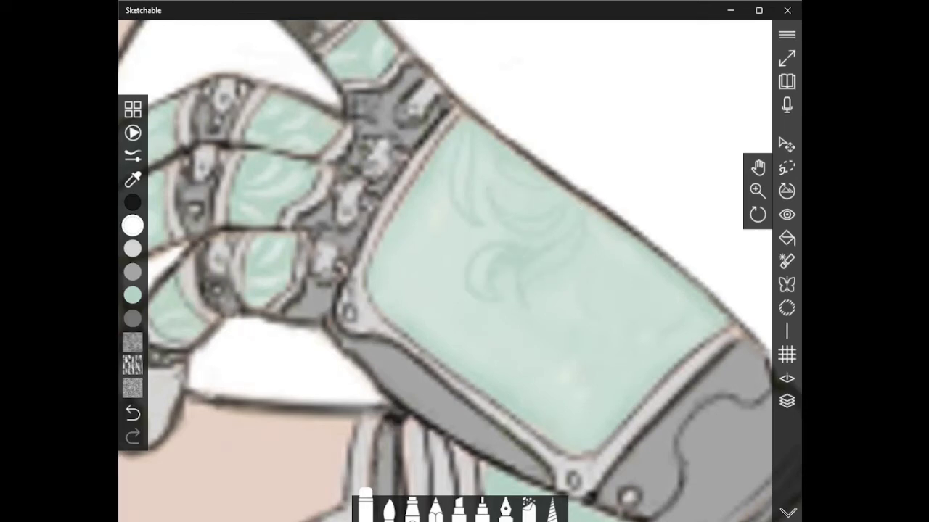
pyautogui.moveTo(499, 270); pyautogui.dragTo(518, 304)
pyautogui.moveTo(518, 240)
pyautogui.mouseDown()
pyautogui.moveTo(485, 217)
pyautogui.moveTo(475, 161)
pyautogui.moveTo(488, 176)
pyautogui.mouseUp()
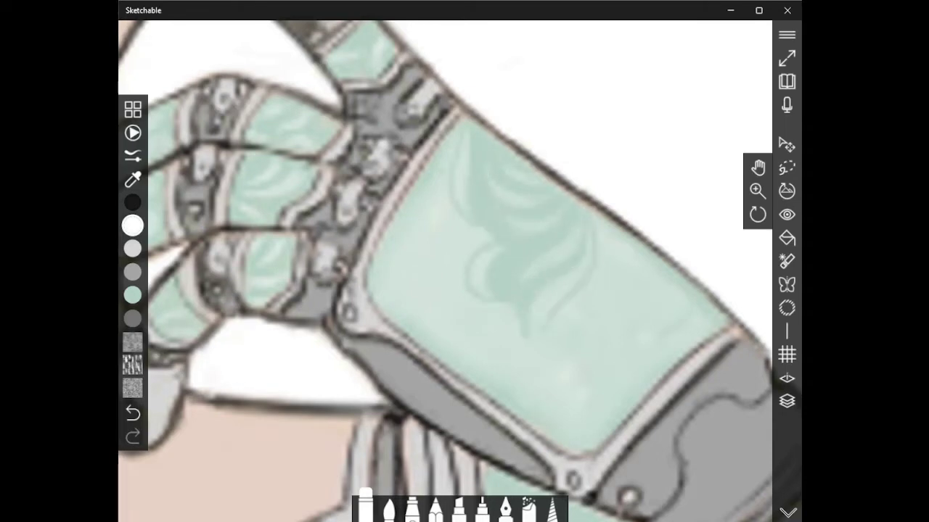
pyautogui.moveTo(579, 305); pyautogui.dragTo(563, 362)
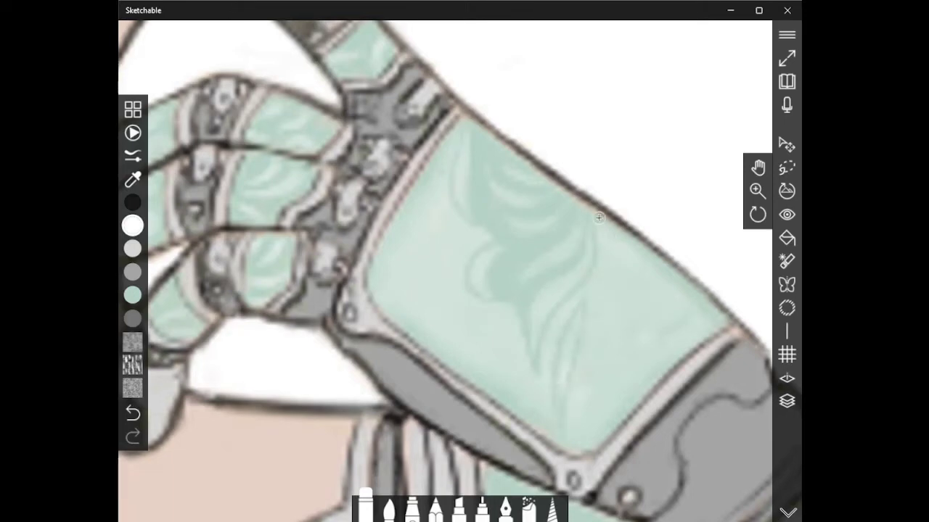
pyautogui.moveTo(599, 217); pyautogui.dragTo(590, 338)
pyautogui.moveTo(597, 239); pyautogui.dragTo(594, 310)
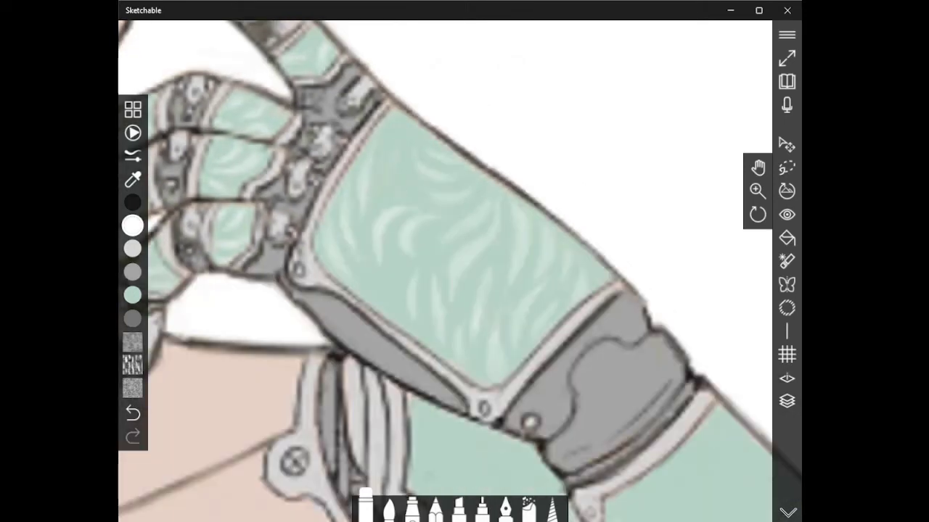
pyautogui.click(369, 510)
pyautogui.moveTo(364, 186); pyautogui.dragTo(346, 273)
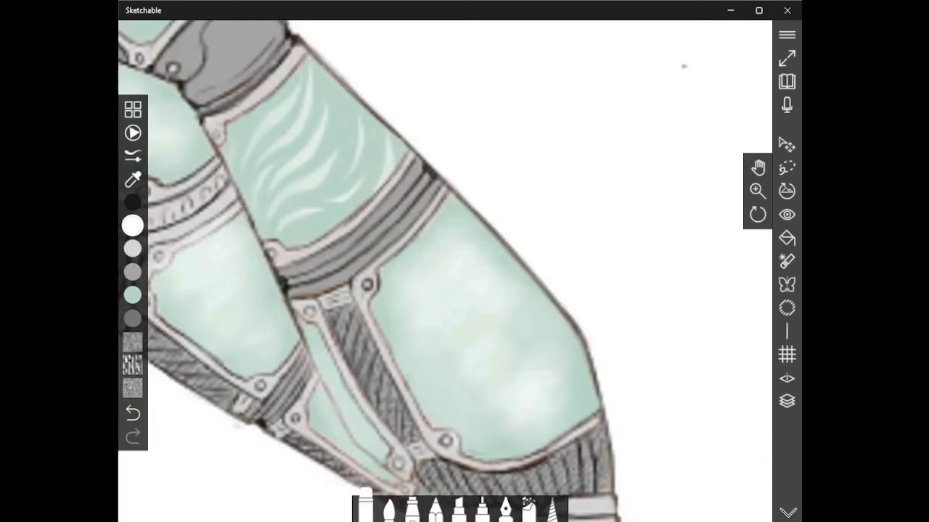
# Erase arched, feather-like strokes from the white glaze in the lower part of the large plate near the elbow
pyautogui.moveTo(410, 371)
pyautogui.mouseDown()
pyautogui.moveTo(444, 332)
pyautogui.moveTo(486, 376)
pyautogui.moveTo(489, 417)
pyautogui.mouseUp()
pyautogui.moveTo(486, 375)
pyautogui.mouseDown()
pyautogui.moveTo(495, 405)
pyautogui.moveTo(439, 411)
pyautogui.moveTo(441, 429)
pyautogui.mouseUp()
pyautogui.moveTo(472, 419); pyautogui.dragTo(447, 444)
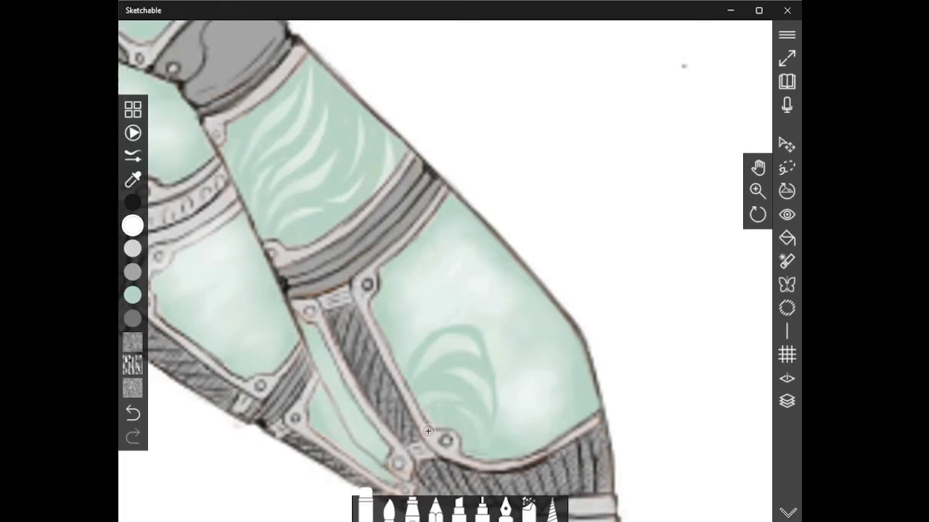
pyautogui.moveTo(499, 373)
pyautogui.mouseDown()
pyautogui.moveTo(505, 444)
pyautogui.moveTo(535, 421)
pyautogui.mouseUp()
pyautogui.moveTo(485, 344); pyautogui.dragTo(544, 431)
pyautogui.moveTo(525, 377); pyautogui.dragTo(544, 441)
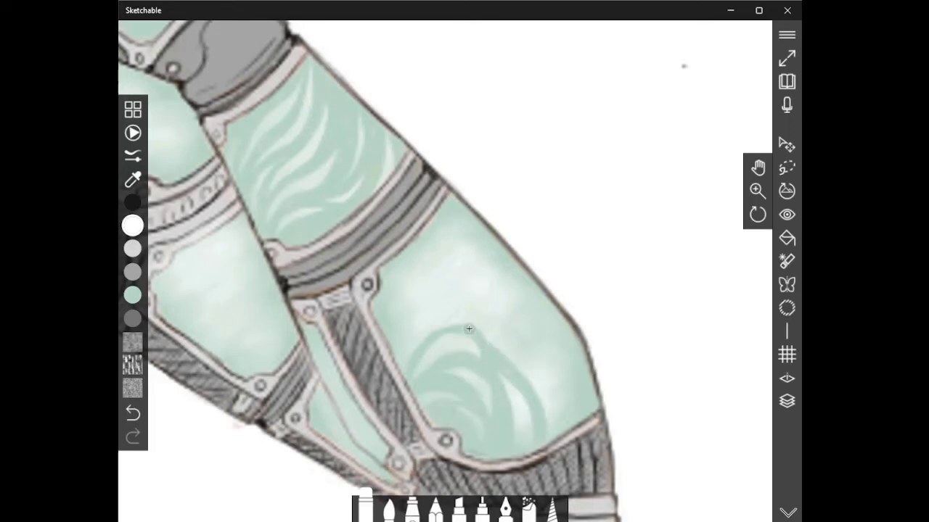
# Extend the swirling pattern over the upper part and outer edge of the plate near the elbow by erasing curved streaks
pyautogui.moveTo(484, 337); pyautogui.dragTo(529, 384)
pyautogui.moveTo(444, 296); pyautogui.dragTo(410, 354)
pyautogui.moveTo(472, 235); pyautogui.dragTo(447, 293)
pyautogui.moveTo(469, 226); pyautogui.dragTo(461, 278)
pyautogui.moveTo(435, 331); pyautogui.dragTo(511, 272)
pyautogui.moveTo(479, 317); pyautogui.dragTo(531, 323)
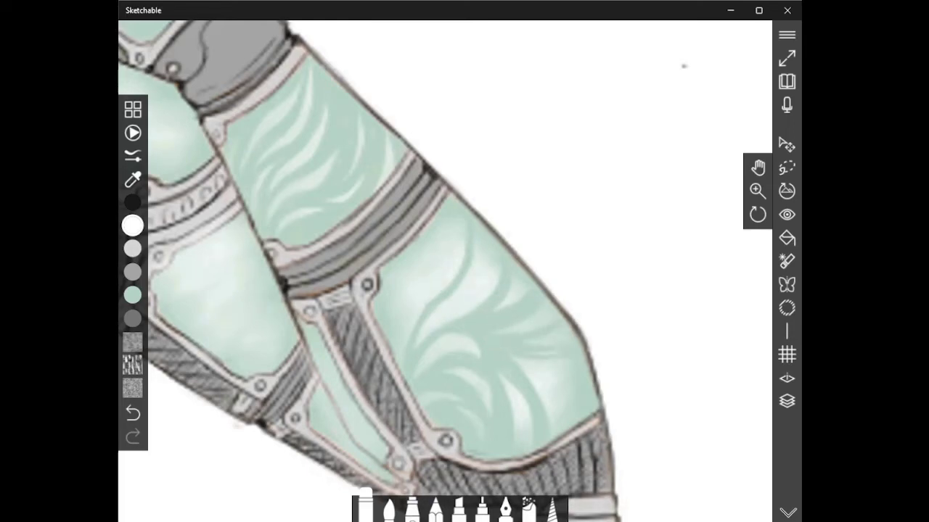
pyautogui.moveTo(570, 383); pyautogui.dragTo(518, 362)
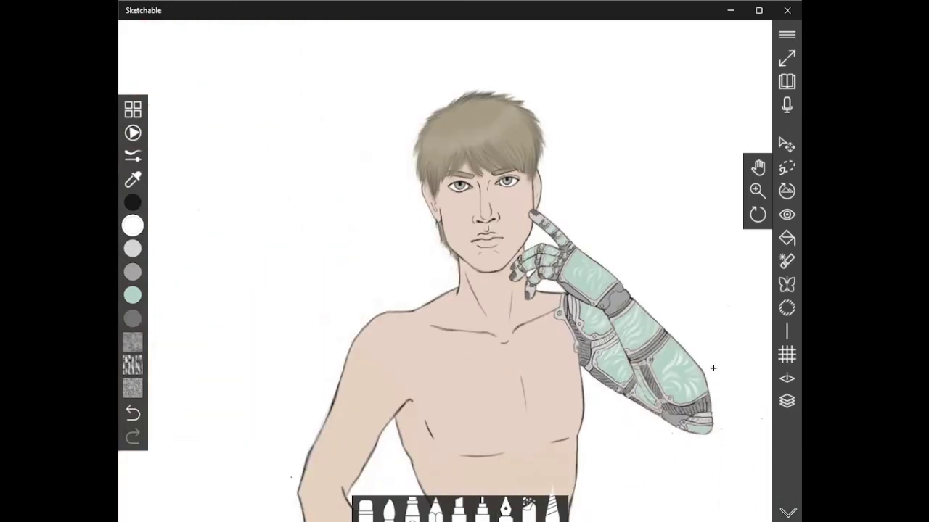
# Airbrush soft grey spots onto the back-of-hand, forearm and upper-arm plates
pyautogui.scroll(4, 714, 368)
pyautogui.scroll(2, 479, 265)
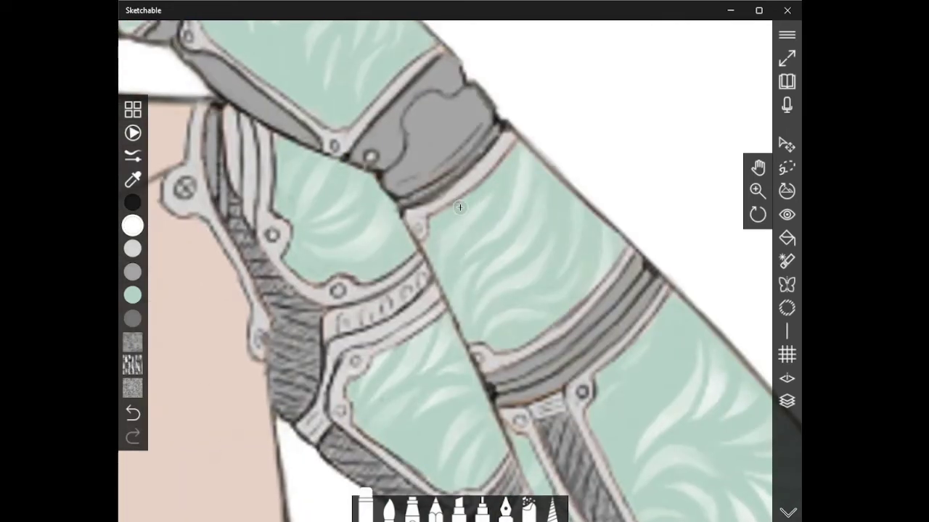
pyautogui.moveTo(363, 120); pyautogui.dragTo(388, 127)
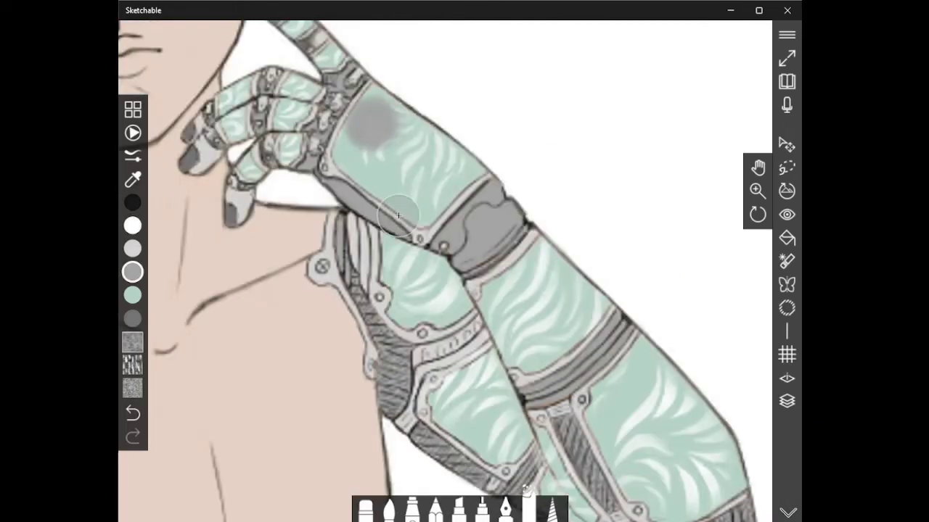
pyautogui.moveTo(421, 208)
pyautogui.mouseDown()
pyautogui.moveTo(411, 210)
pyautogui.moveTo(432, 209)
pyautogui.mouseUp()
pyautogui.moveTo(568, 290); pyautogui.dragTo(508, 209)
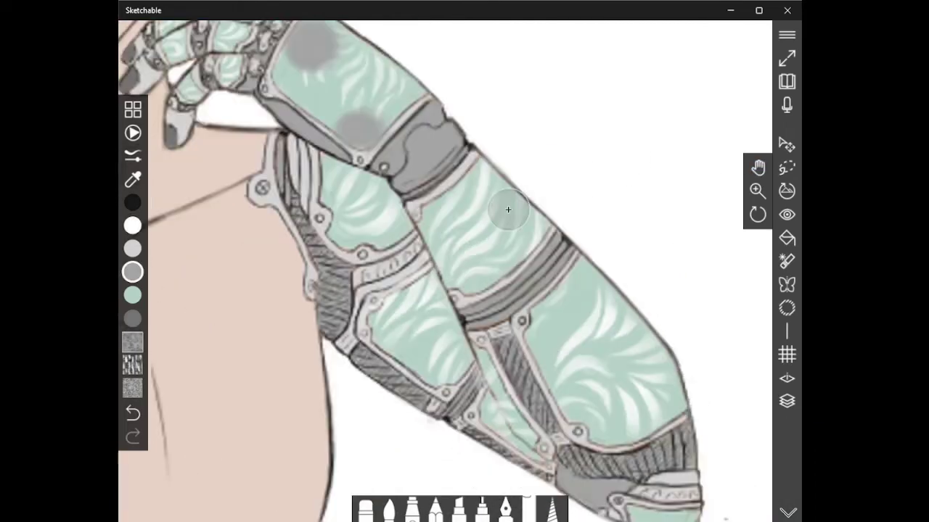
pyautogui.moveTo(458, 260)
pyautogui.mouseDown()
pyautogui.moveTo(441, 249)
pyautogui.moveTo(455, 267)
pyautogui.mouseUp()
pyautogui.moveTo(732, 218); pyautogui.dragTo(711, 159)
pyautogui.moveTo(537, 245)
pyautogui.mouseDown()
pyautogui.moveTo(520, 282)
pyautogui.moveTo(528, 279)
pyautogui.mouseUp()
pyautogui.click(566, 352)
pyautogui.click(373, 275)
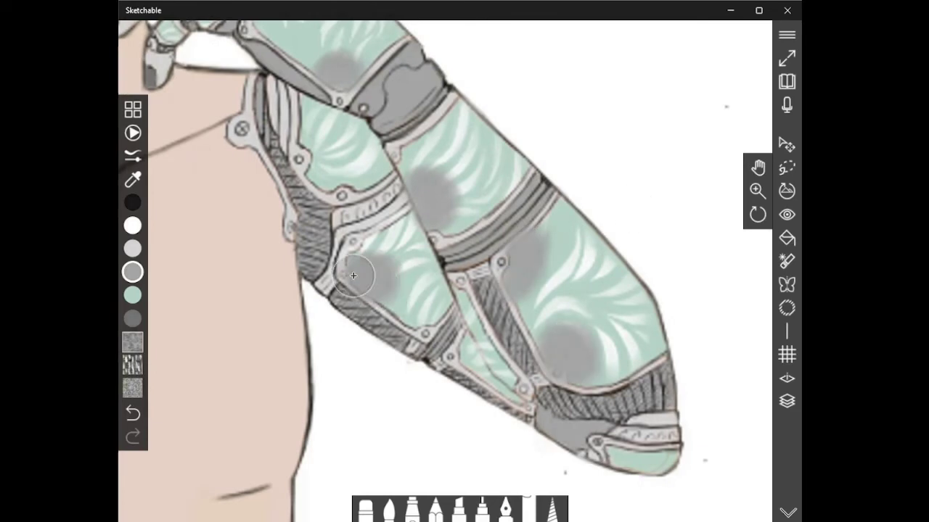
pyautogui.moveTo(316, 158); pyautogui.dragTo(319, 151)
# Airbrush soft black shading around the grey spots on the hand, forearm and upper-arm plates
pyautogui.click(133, 203)
pyautogui.scroll(-4, 399, 165)
pyautogui.scroll(3, 346, 44)
pyautogui.moveTo(315, 88)
pyautogui.mouseDown()
pyautogui.moveTo(326, 101)
pyautogui.moveTo(356, 56)
pyautogui.mouseUp()
pyautogui.moveTo(363, 141)
pyautogui.mouseDown()
pyautogui.moveTo(396, 141)
pyautogui.moveTo(358, 141)
pyautogui.mouseUp()
pyautogui.moveTo(357, 206)
pyautogui.mouseDown()
pyautogui.moveTo(375, 239)
pyautogui.moveTo(362, 206)
pyautogui.mouseUp()
pyautogui.moveTo(445, 238)
pyautogui.mouseDown()
pyautogui.moveTo(469, 272)
pyautogui.moveTo(440, 236)
pyautogui.mouseUp()
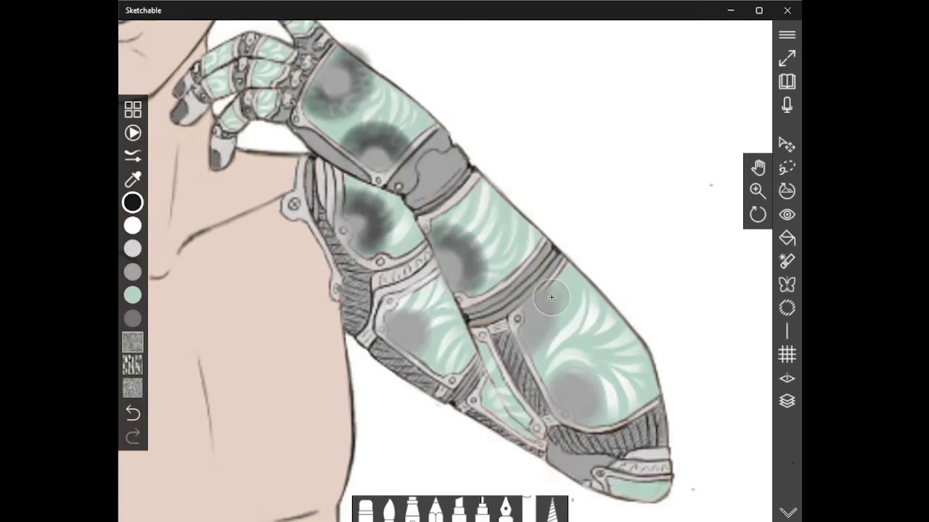
pyautogui.moveTo(553, 296)
pyautogui.mouseDown()
pyautogui.moveTo(544, 337)
pyautogui.moveTo(555, 316)
pyautogui.mouseUp()
pyautogui.moveTo(557, 372)
pyautogui.mouseDown()
pyautogui.moveTo(589, 385)
pyautogui.moveTo(565, 413)
pyautogui.mouseUp()
pyautogui.moveTo(394, 315); pyautogui.dragTo(429, 354)
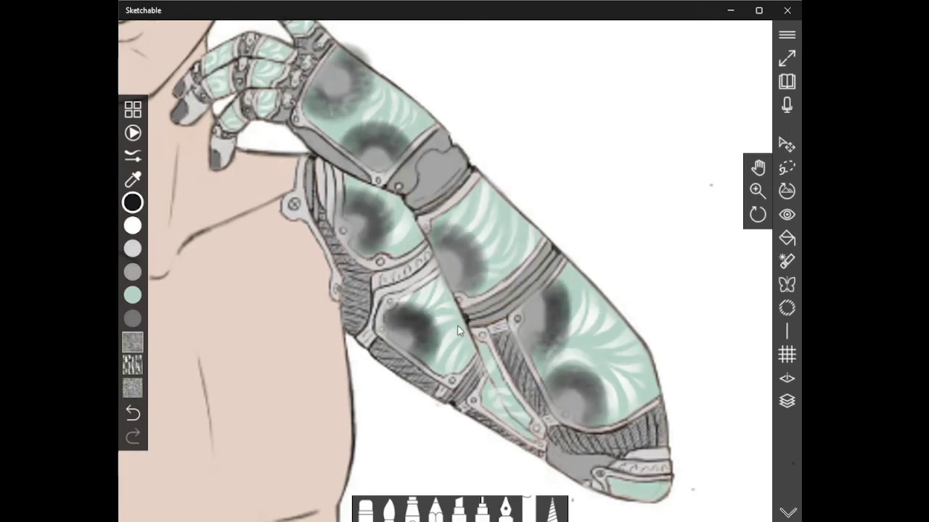
# Smudge the two grey and black spots on the back-of-hand plate until their tones blend
pyautogui.click(552, 510)
pyautogui.scroll(-4, 389, 143)
pyautogui.scroll(5, 439, 175)
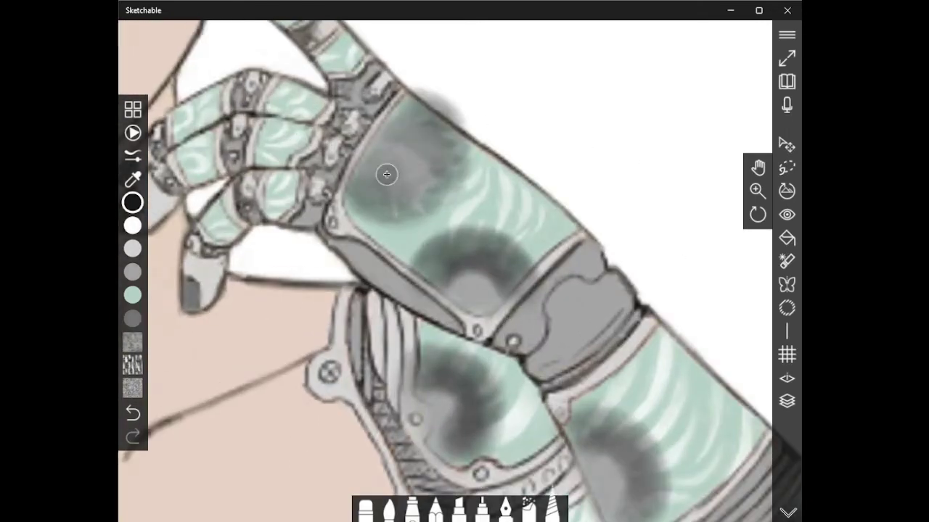
pyautogui.click(552, 510)
pyautogui.moveTo(439, 170); pyautogui.dragTo(403, 119)
pyautogui.moveTo(508, 297)
pyautogui.mouseDown()
pyautogui.moveTo(457, 267)
pyautogui.moveTo(510, 280)
pyautogui.mouseUp()
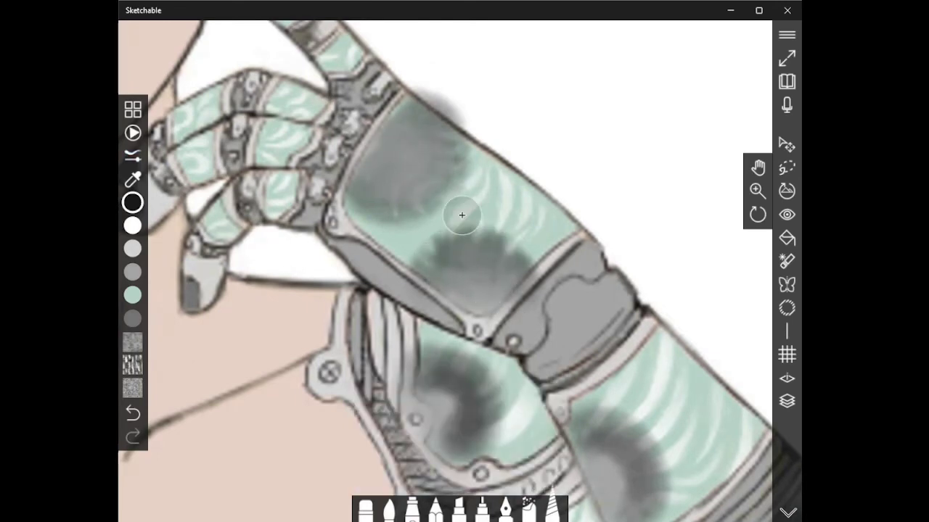
pyautogui.scroll(-5, 494, 245)
pyautogui.scroll(5, 396, 126)
pyautogui.moveTo(397, 125)
pyautogui.mouseDown()
pyautogui.moveTo(580, 195)
pyautogui.moveTo(596, 262)
pyautogui.mouseUp()
# Erase radiating lines through the spot nearest the knuckles and trim its edge into flower petals
pyautogui.click(365, 509)
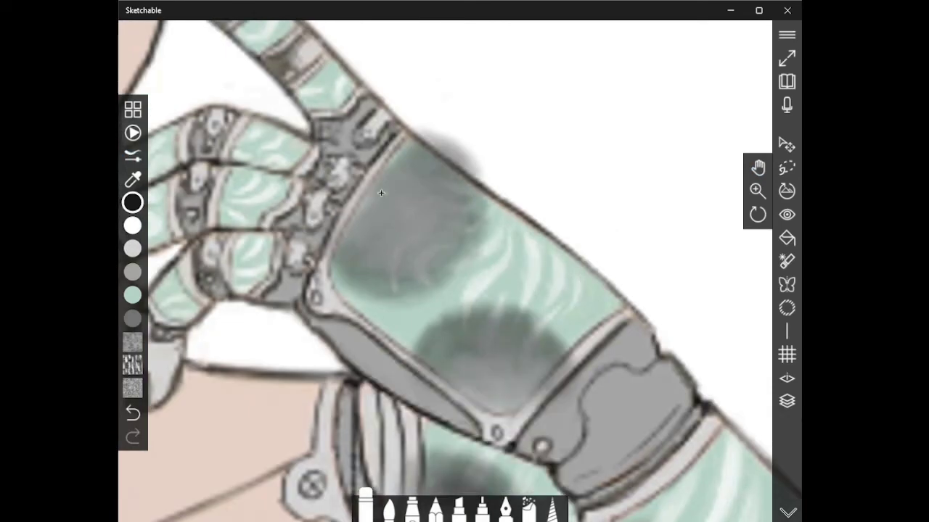
pyautogui.moveTo(394, 221); pyautogui.dragTo(378, 298)
pyautogui.moveTo(396, 210)
pyautogui.mouseDown()
pyautogui.moveTo(410, 143)
pyautogui.moveTo(397, 215)
pyautogui.mouseUp()
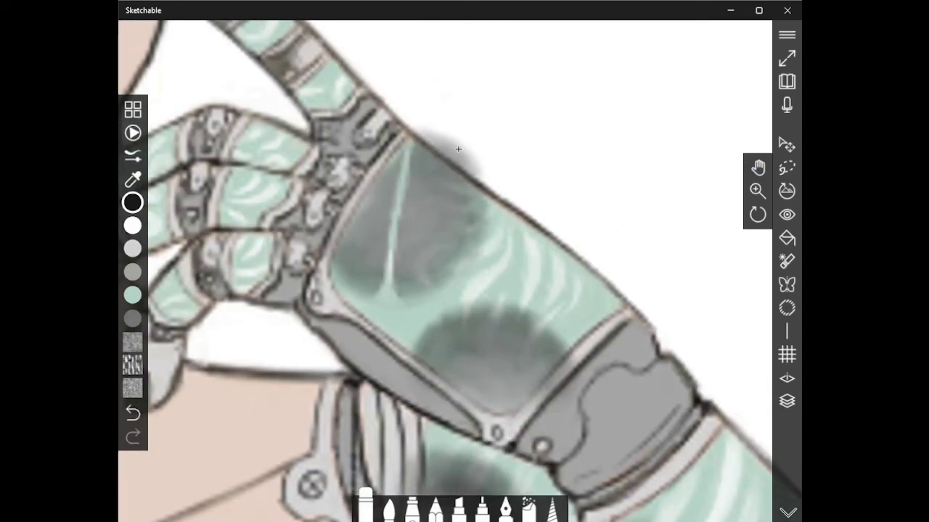
pyautogui.click(366, 508)
pyautogui.moveTo(459, 149)
pyautogui.mouseDown()
pyautogui.moveTo(424, 135)
pyautogui.moveTo(479, 174)
pyautogui.mouseUp()
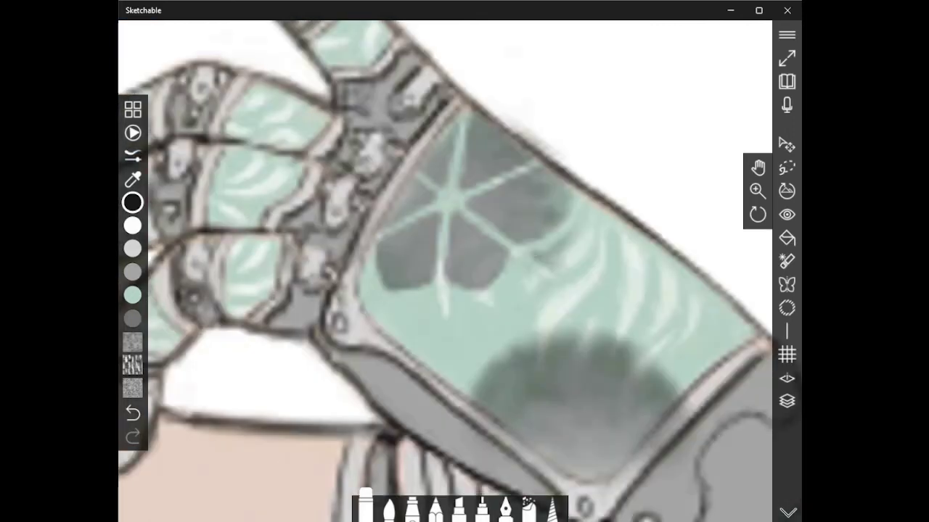
pyautogui.scroll(-10, 505, 270)
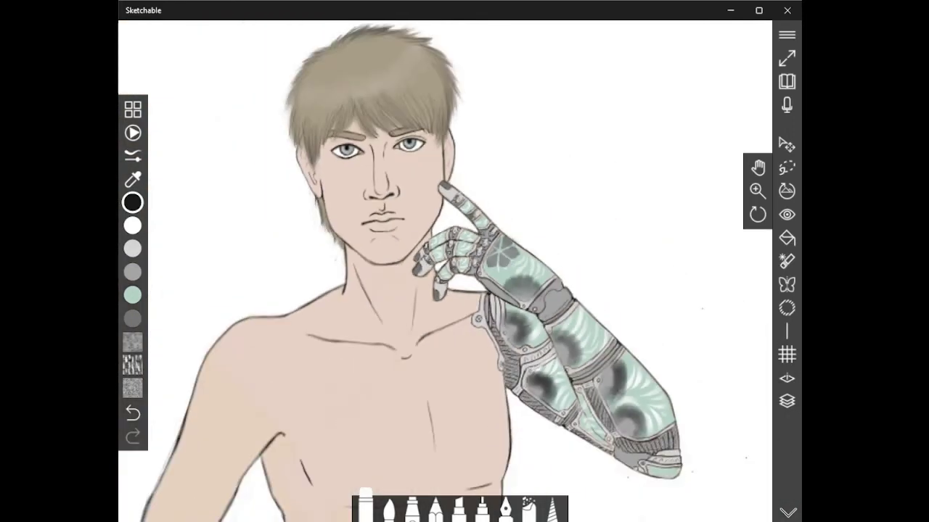
# Smudge soft lighter patches into the petals of the flower nearest the knuckles
pyautogui.scroll(9, 464, 261)
pyautogui.click(553, 509)
pyautogui.click(552, 509)
pyautogui.moveTo(488, 246); pyautogui.dragTo(483, 218)
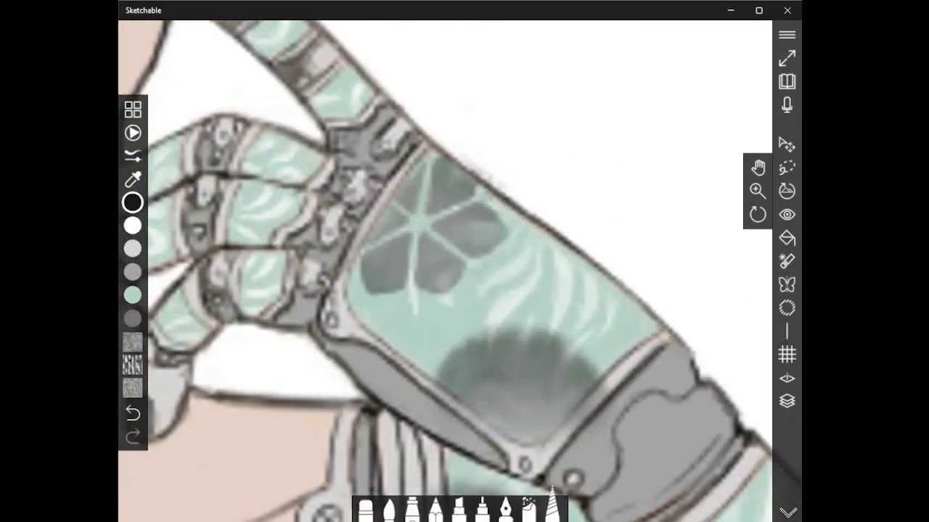
pyautogui.moveTo(450, 278); pyautogui.dragTo(440, 261)
pyautogui.moveTo(377, 285); pyautogui.dragTo(402, 239)
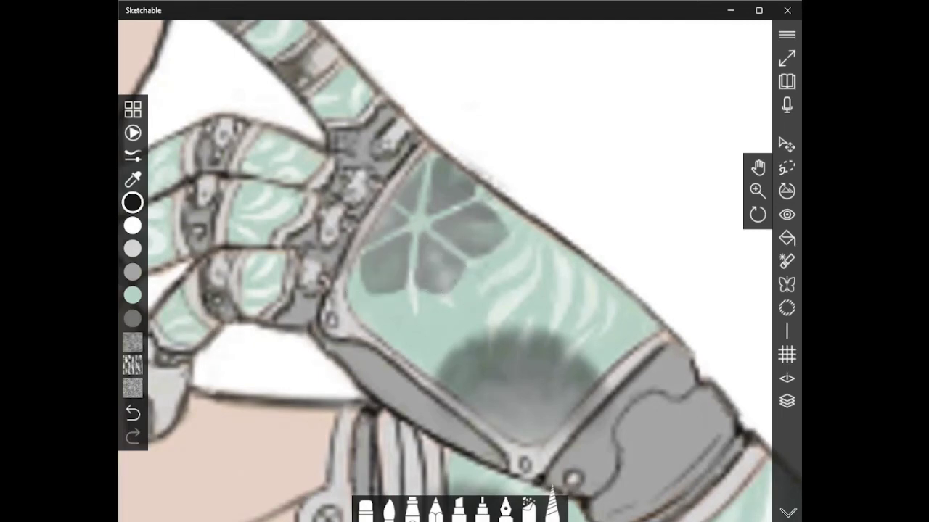
# Erase thin diagonal streaks into the lower petals of the flower nearest the knuckles
pyautogui.scroll(-5, 391, 309)
pyautogui.scroll(8, 391, 310)
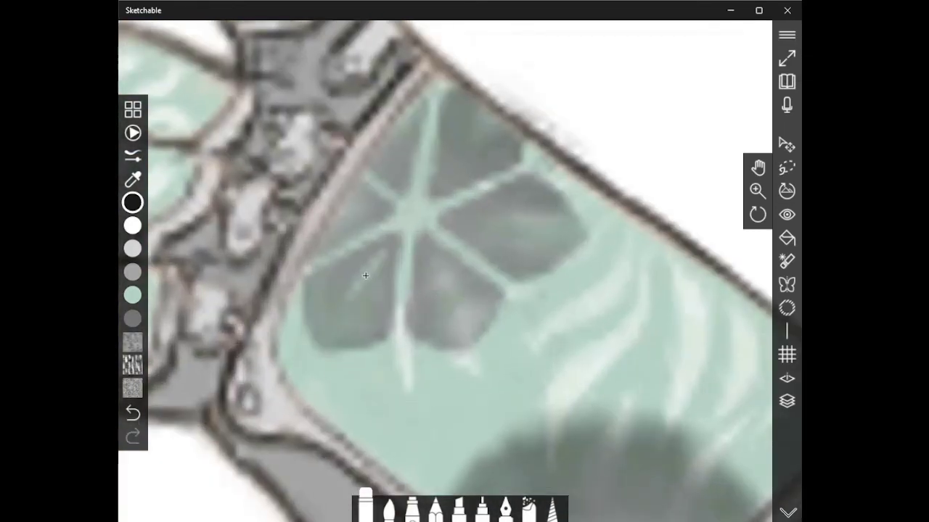
pyautogui.moveTo(369, 273); pyautogui.dragTo(319, 349)
pyautogui.moveTo(380, 297); pyautogui.dragTo(344, 351)
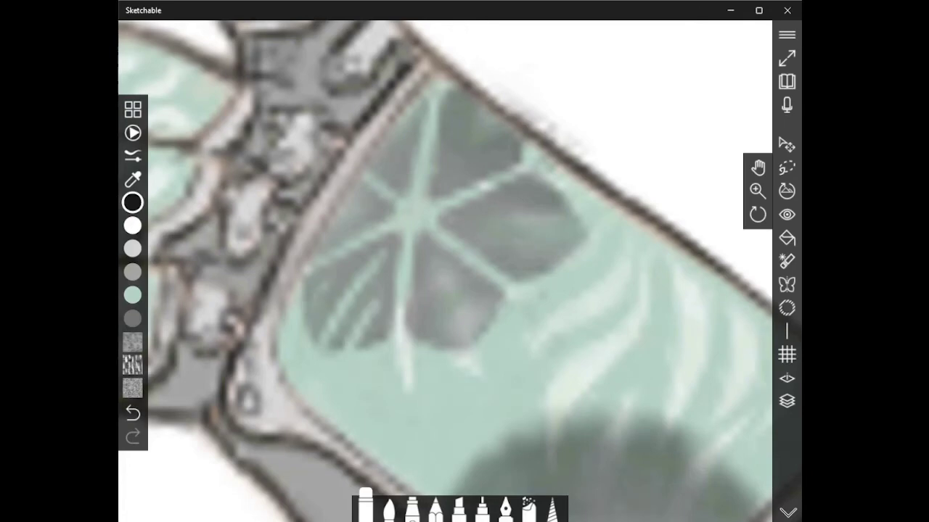
pyautogui.moveTo(338, 273); pyautogui.dragTo(301, 326)
pyautogui.moveTo(447, 269)
pyautogui.mouseDown()
pyautogui.moveTo(432, 290)
pyautogui.moveTo(454, 351)
pyautogui.mouseUp()
pyautogui.moveTo(493, 288); pyautogui.dragTo(469, 327)
pyautogui.scroll(-5, 364, 210)
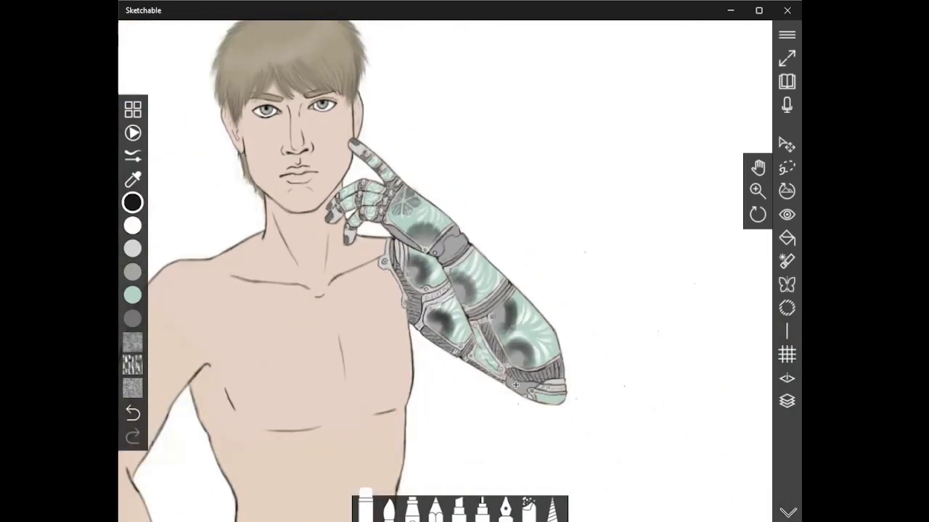
# Smudge the flower's streaks and petal edges outward from its centre to soften them
pyautogui.scroll(6, 364, 211)
pyautogui.moveTo(417, 201)
pyautogui.mouseDown()
pyautogui.moveTo(350, 291)
pyautogui.moveTo(369, 274)
pyautogui.mouseUp()
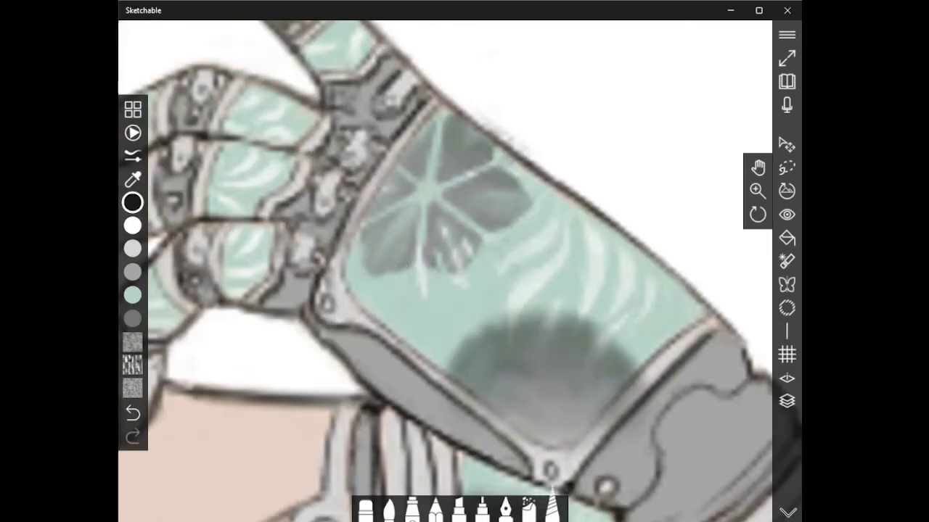
pyautogui.moveTo(434, 204); pyautogui.dragTo(482, 272)
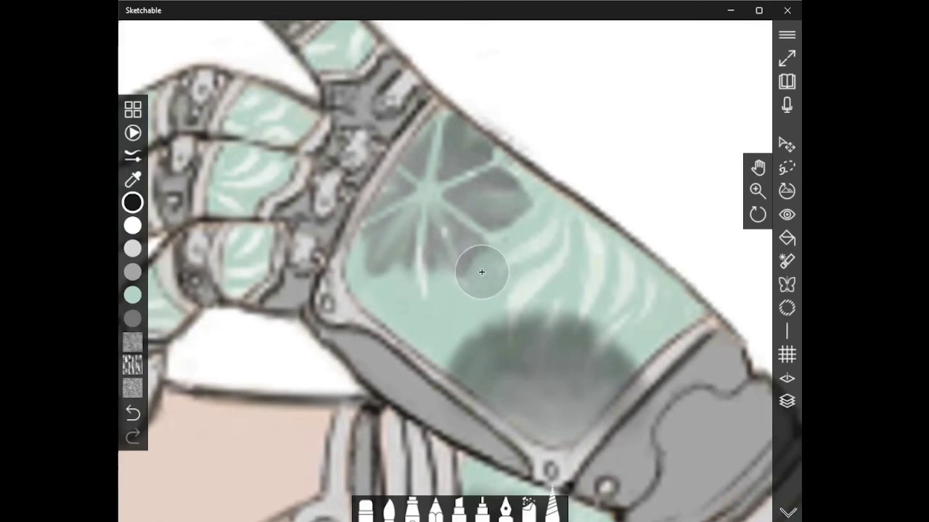
pyautogui.moveTo(452, 235)
pyautogui.mouseDown()
pyautogui.moveTo(436, 196)
pyautogui.moveTo(512, 172)
pyautogui.moveTo(486, 218)
pyautogui.mouseUp()
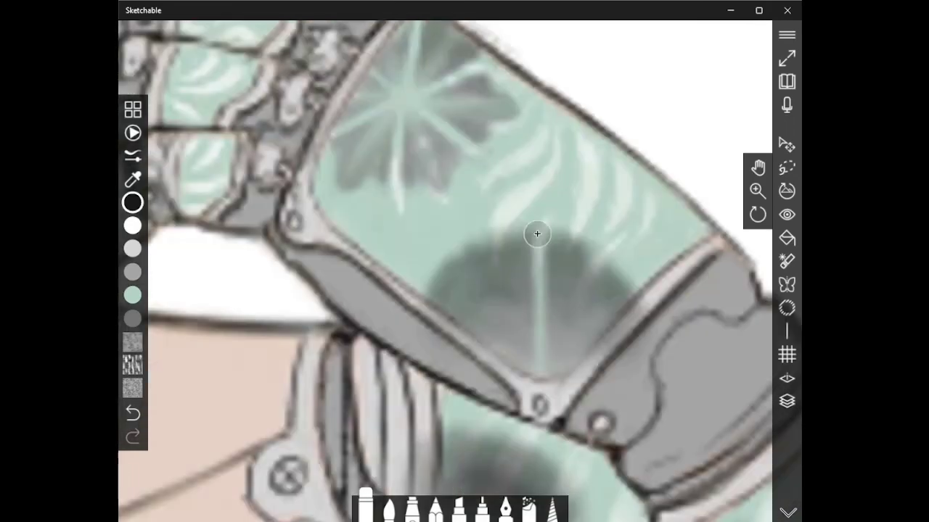
# Erase three lines fanning out through the spot nearest the wrist on the back-of-hand plate
pyautogui.moveTo(537, 234); pyautogui.dragTo(541, 349)
pyautogui.moveTo(626, 276); pyautogui.dragTo(562, 366)
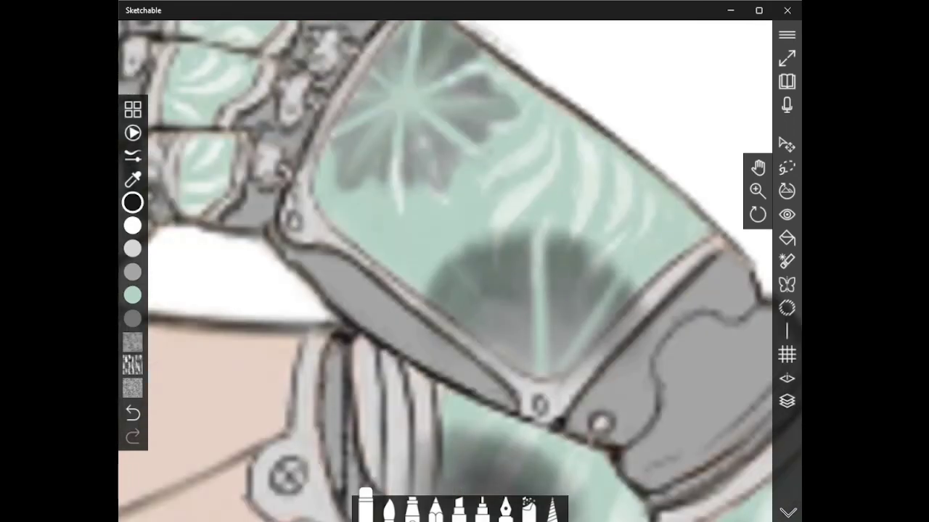
pyautogui.moveTo(462, 274); pyautogui.dragTo(532, 366)
# Smudge the wrist-side spot outward between its erased lines into feathery, pointed petals
pyautogui.click(553, 508)
pyautogui.moveTo(490, 264)
pyautogui.mouseDown()
pyautogui.moveTo(506, 272)
pyautogui.moveTo(540, 350)
pyautogui.mouseUp()
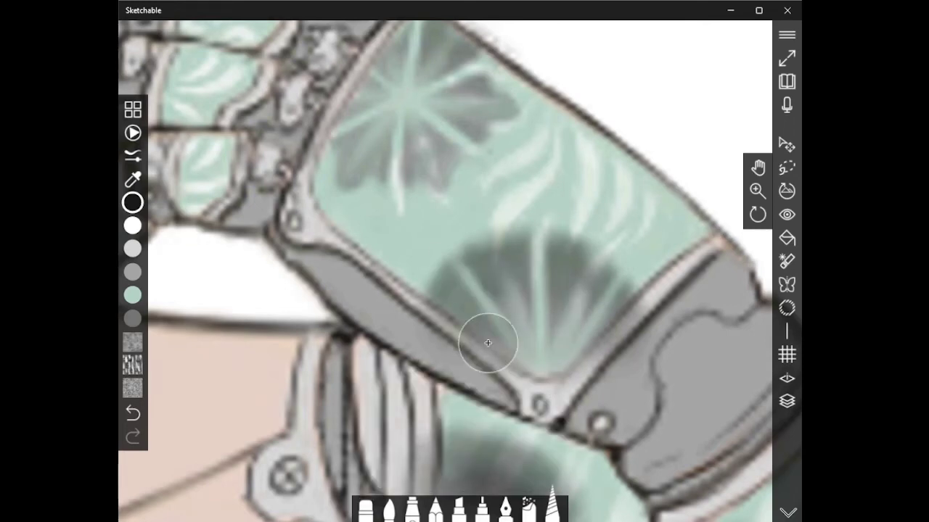
pyautogui.moveTo(487, 342)
pyautogui.mouseDown()
pyautogui.moveTo(468, 240)
pyautogui.moveTo(495, 213)
pyautogui.moveTo(537, 239)
pyautogui.moveTo(559, 311)
pyautogui.moveTo(587, 212)
pyautogui.moveTo(596, 276)
pyautogui.mouseUp()
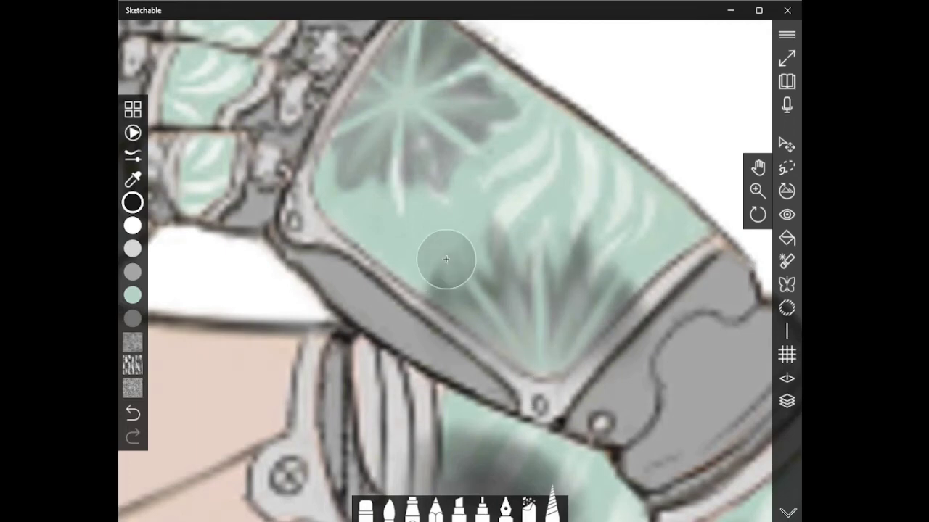
pyautogui.moveTo(446, 260); pyautogui.dragTo(440, 302)
# Erase the outer edge of the lower spot on the large plate near the elbow to reshape it
pyautogui.click(366, 508)
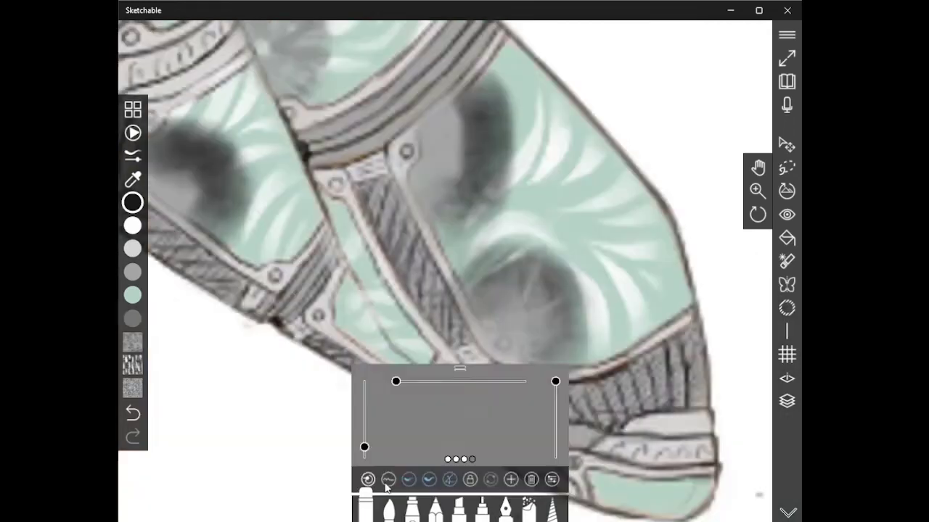
pyautogui.click(133, 156)
pyautogui.moveTo(553, 251); pyautogui.dragTo(566, 367)
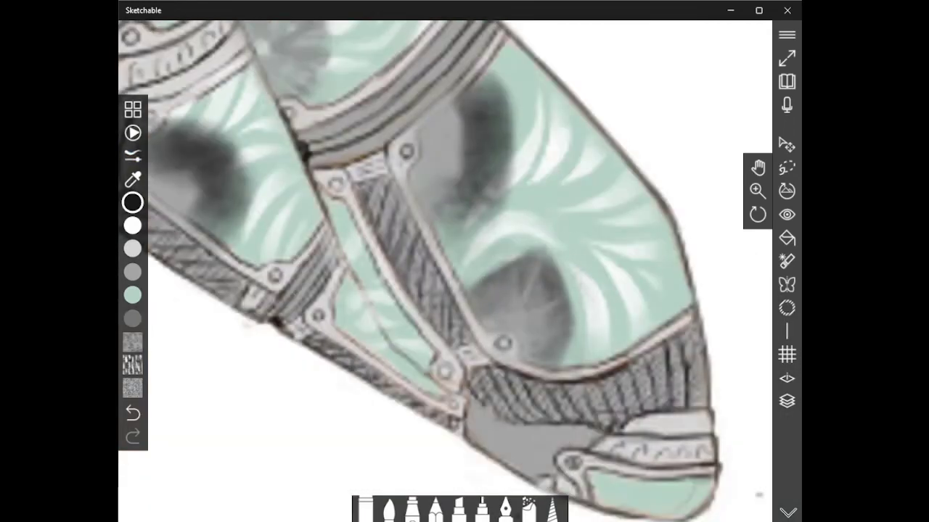
# Smudge radiating feathery streaks into the lower spot on the large plate near the elbow
pyautogui.click(553, 508)
pyautogui.moveTo(545, 253)
pyautogui.mouseDown()
pyautogui.moveTo(543, 299)
pyautogui.moveTo(571, 306)
pyautogui.moveTo(565, 352)
pyautogui.moveTo(565, 318)
pyautogui.moveTo(542, 357)
pyautogui.mouseUp()
pyautogui.moveTo(521, 266)
pyautogui.mouseDown()
pyautogui.moveTo(503, 265)
pyautogui.moveTo(504, 326)
pyautogui.mouseUp()
pyautogui.moveTo(491, 271); pyautogui.dragTo(499, 303)
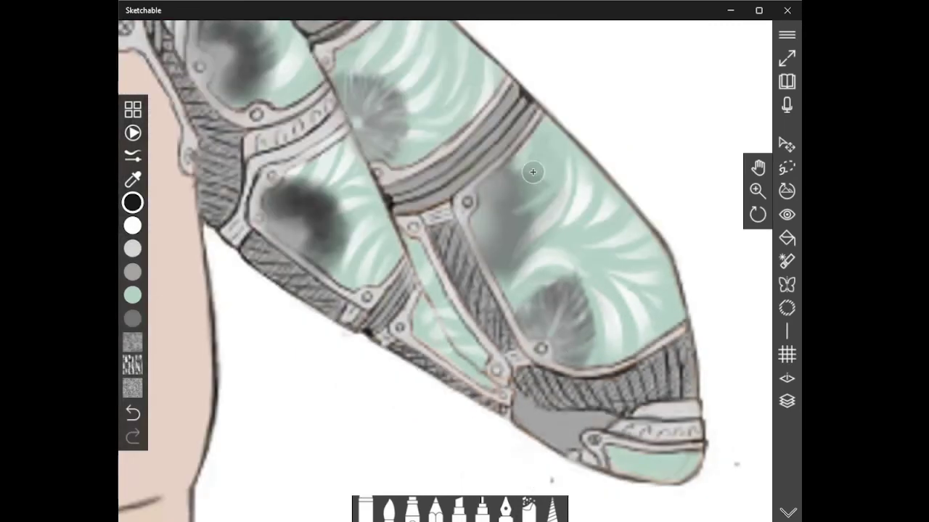
# Erase along the outer edge of the upper spot on the elbow plate to form petal notches
pyautogui.click(365, 507)
pyautogui.moveTo(534, 174)
pyautogui.mouseDown()
pyautogui.moveTo(530, 258)
pyautogui.moveTo(515, 267)
pyautogui.mouseUp()
pyautogui.click(365, 507)
pyautogui.moveTo(415, 382); pyautogui.dragTo(400, 383)
pyautogui.moveTo(529, 224)
pyautogui.mouseDown()
pyautogui.moveTo(477, 199)
pyautogui.moveTo(505, 227)
pyautogui.mouseUp()
# Smudge the upper spot on the elbow plate inward from its notched edge into soft petals
pyautogui.click(552, 509)
pyautogui.moveTo(542, 242); pyautogui.dragTo(499, 251)
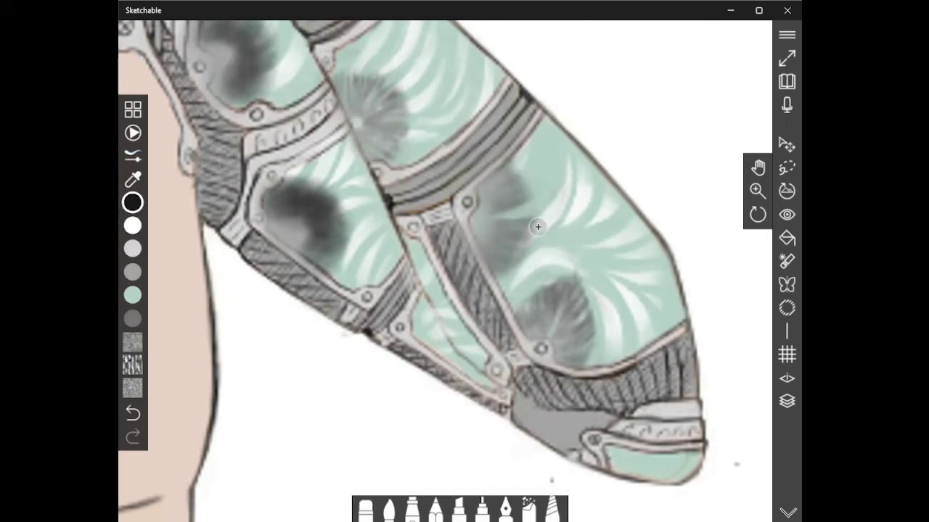
pyautogui.moveTo(537, 225); pyautogui.dragTo(512, 207)
pyautogui.moveTo(510, 172); pyautogui.dragTo(500, 185)
# Erase radiating petal lines into the dark spots on the upper-arm plates
pyautogui.click(366, 506)
pyautogui.scroll(3, 445, 269)
pyautogui.moveTo(471, 231)
pyautogui.mouseDown()
pyautogui.moveTo(489, 276)
pyautogui.moveTo(446, 317)
pyautogui.mouseUp()
pyautogui.scroll(-6, 428, 267)
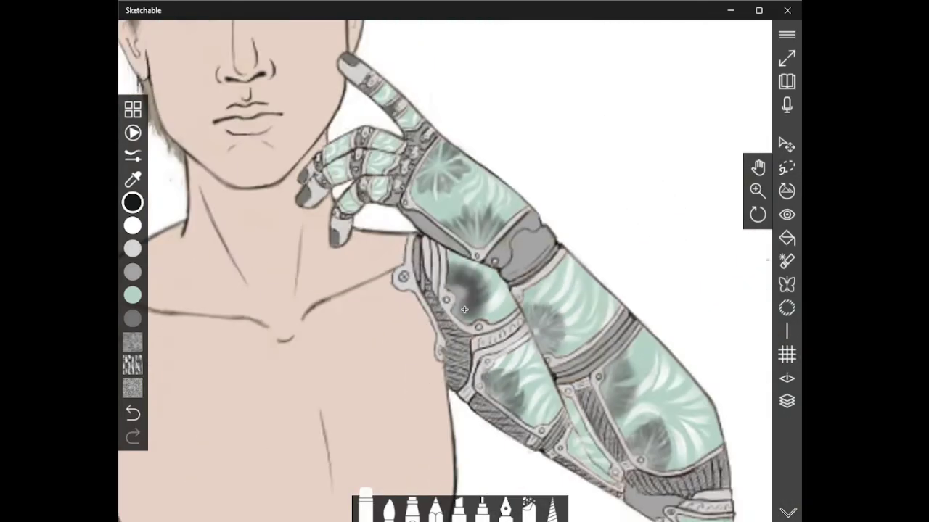
pyautogui.scroll(6, 464, 310)
pyautogui.moveTo(442, 278)
pyautogui.mouseDown()
pyautogui.moveTo(520, 214)
pyautogui.moveTo(501, 301)
pyautogui.moveTo(447, 232)
pyautogui.moveTo(452, 222)
pyautogui.moveTo(441, 232)
pyautogui.moveTo(482, 178)
pyautogui.moveTo(511, 210)
pyautogui.mouseUp()
pyautogui.moveTo(428, 179)
pyautogui.mouseDown()
pyautogui.moveTo(526, 261)
pyautogui.moveTo(532, 210)
pyautogui.mouseUp()
# Brush a white knotwork of a corner-looped frame and interlacing curved loops onto the plain mint back-of-hand plate
pyautogui.moveTo(605, 283)
pyautogui.mouseDown()
pyautogui.moveTo(508, 352)
pyautogui.moveTo(363, 249)
pyautogui.moveTo(421, 149)
pyautogui.moveTo(406, 171)
pyautogui.moveTo(427, 190)
pyautogui.moveTo(608, 298)
pyautogui.moveTo(623, 296)
pyautogui.mouseUp()
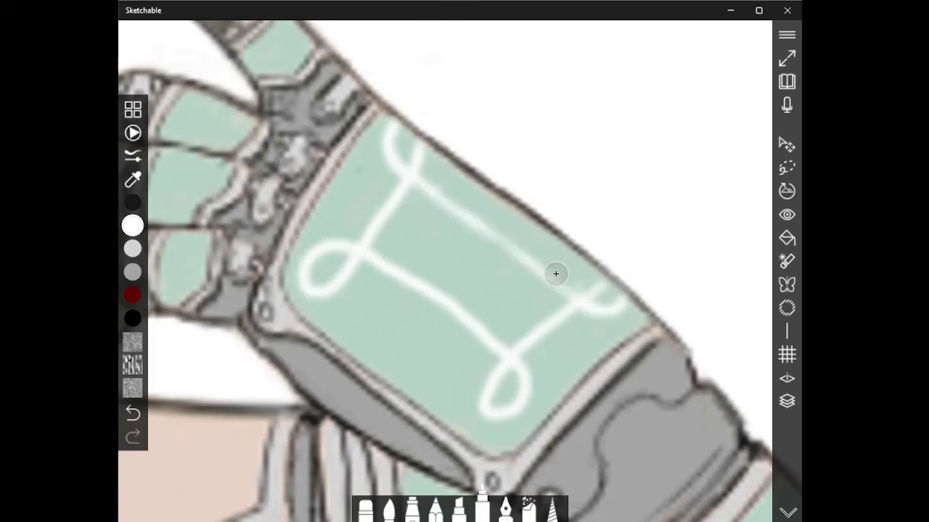
pyautogui.moveTo(428, 194)
pyautogui.mouseDown()
pyautogui.moveTo(530, 256)
pyautogui.moveTo(567, 293)
pyautogui.mouseUp()
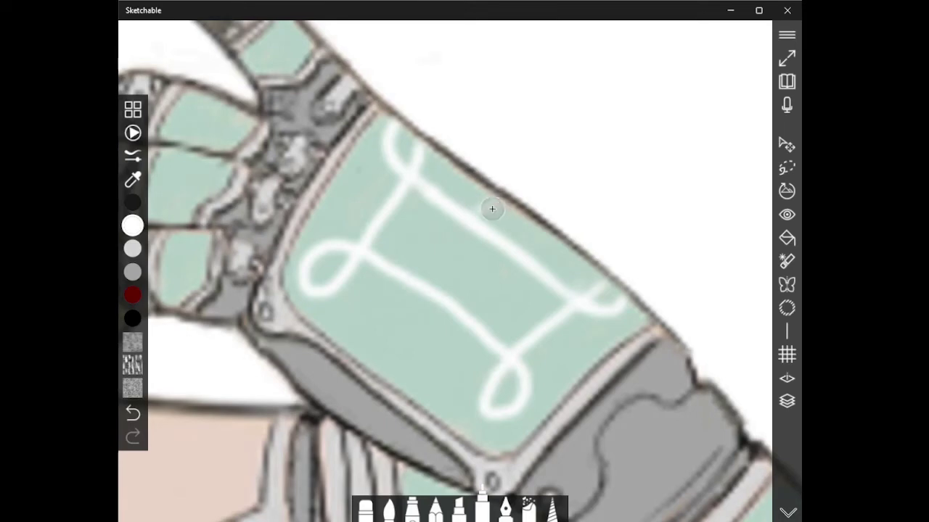
pyautogui.moveTo(493, 206)
pyautogui.mouseDown()
pyautogui.moveTo(392, 373)
pyautogui.moveTo(412, 318)
pyautogui.moveTo(484, 299)
pyautogui.moveTo(528, 227)
pyautogui.mouseUp()
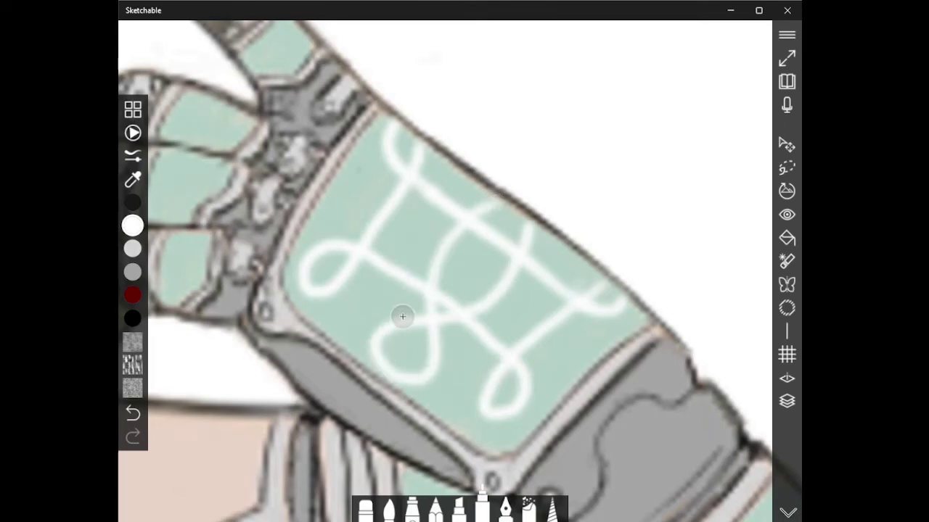
pyautogui.moveTo(428, 149)
pyautogui.mouseDown()
pyautogui.moveTo(351, 199)
pyautogui.moveTo(332, 244)
pyautogui.moveTo(367, 318)
pyautogui.moveTo(508, 382)
pyautogui.moveTo(583, 342)
pyautogui.moveTo(584, 255)
pyautogui.mouseUp()
# Brush a chain of three small white loops diagonally across the middle of the knotwork
pyautogui.scroll(3, 387, 223)
pyautogui.moveTo(387, 224)
pyautogui.mouseDown()
pyautogui.moveTo(517, 316)
pyautogui.moveTo(472, 297)
pyautogui.mouseUp()
pyautogui.click(133, 414)
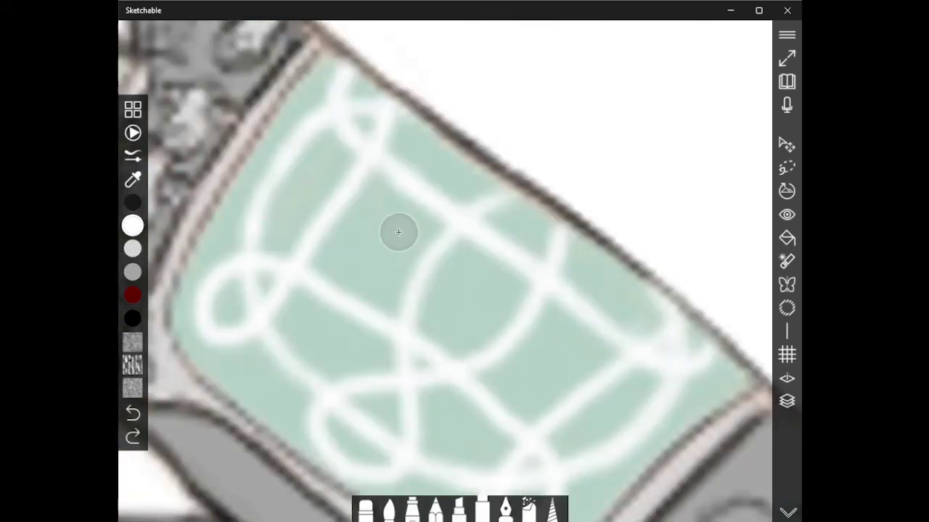
pyautogui.click(482, 507)
pyautogui.moveTo(397, 219)
pyautogui.mouseDown()
pyautogui.moveTo(361, 238)
pyautogui.moveTo(395, 267)
pyautogui.mouseUp()
pyautogui.moveTo(555, 347); pyautogui.dragTo(549, 350)
pyautogui.moveTo(461, 280); pyautogui.dragTo(475, 278)
pyautogui.moveTo(401, 227); pyautogui.dragTo(440, 313)
pyautogui.moveTo(384, 261)
pyautogui.mouseDown()
pyautogui.moveTo(461, 273)
pyautogui.moveTo(511, 308)
pyautogui.moveTo(531, 368)
pyautogui.mouseUp()
pyautogui.moveTo(467, 317); pyautogui.dragTo(555, 344)
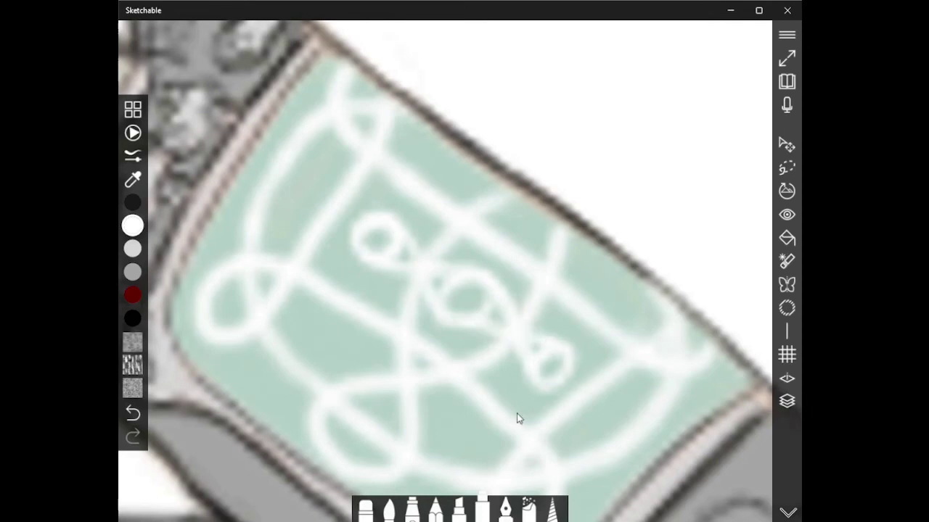
# Clean up the small loops and erase gaps at their crossings so the chain weaves over and under
pyautogui.click(366, 509)
pyautogui.scroll(5, 351, 318)
pyautogui.moveTo(356, 265); pyautogui.dragTo(314, 311)
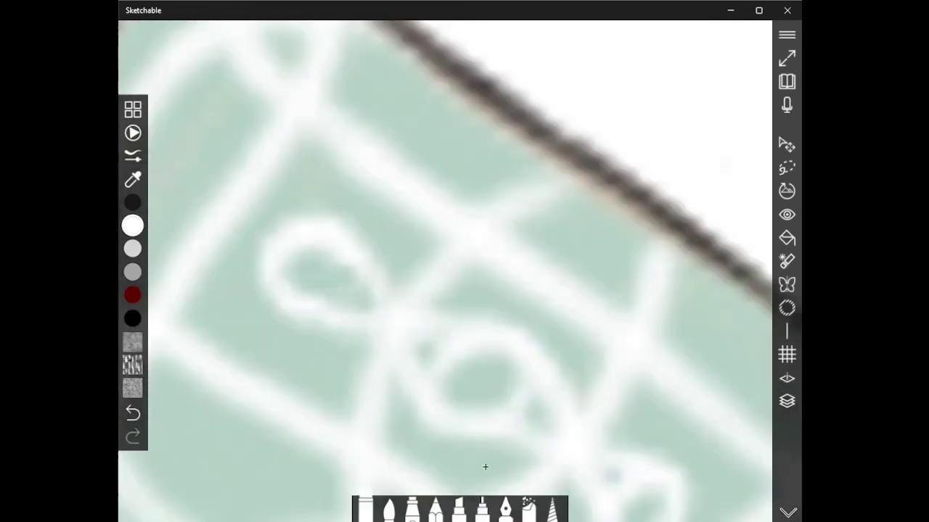
pyautogui.click(482, 507)
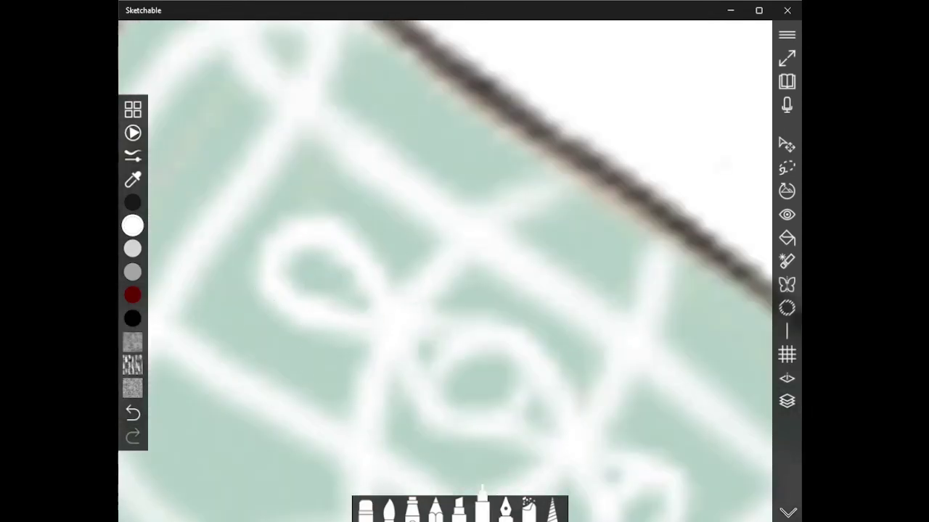
pyautogui.doubleClick(365, 509)
pyautogui.moveTo(373, 299); pyautogui.dragTo(400, 372)
pyautogui.moveTo(408, 284); pyautogui.dragTo(429, 347)
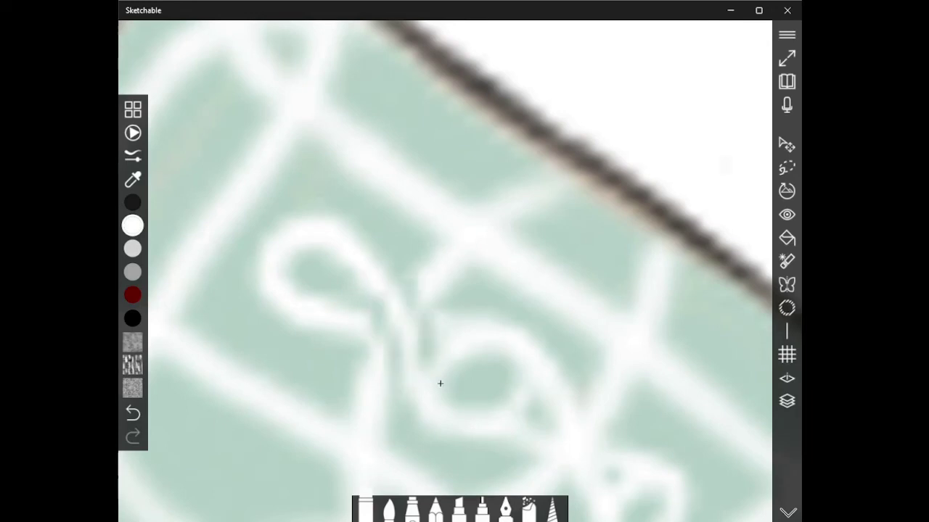
pyautogui.moveTo(439, 383)
pyautogui.mouseDown()
pyautogui.moveTo(444, 361)
pyautogui.moveTo(468, 347)
pyautogui.mouseUp()
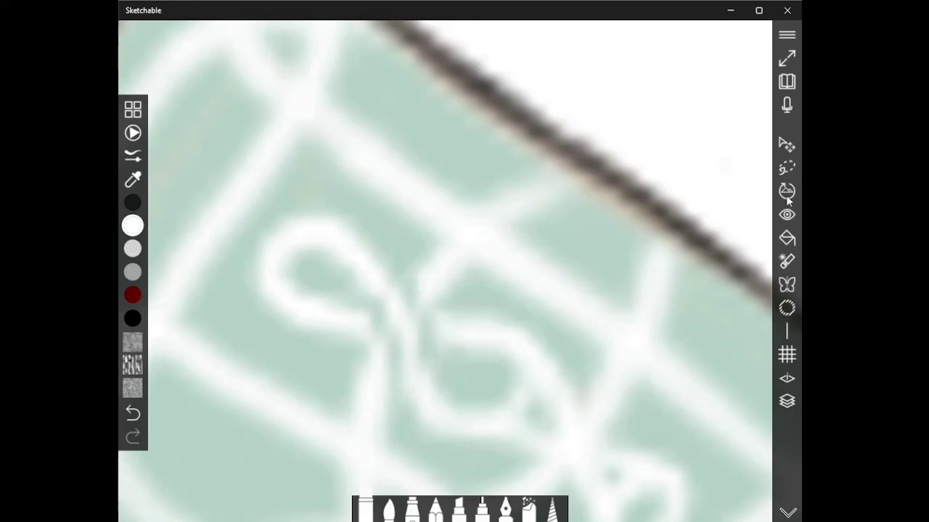
# Erase gaps where the frame line crosses the large curved loops below the small chain
pyautogui.click(787, 192)
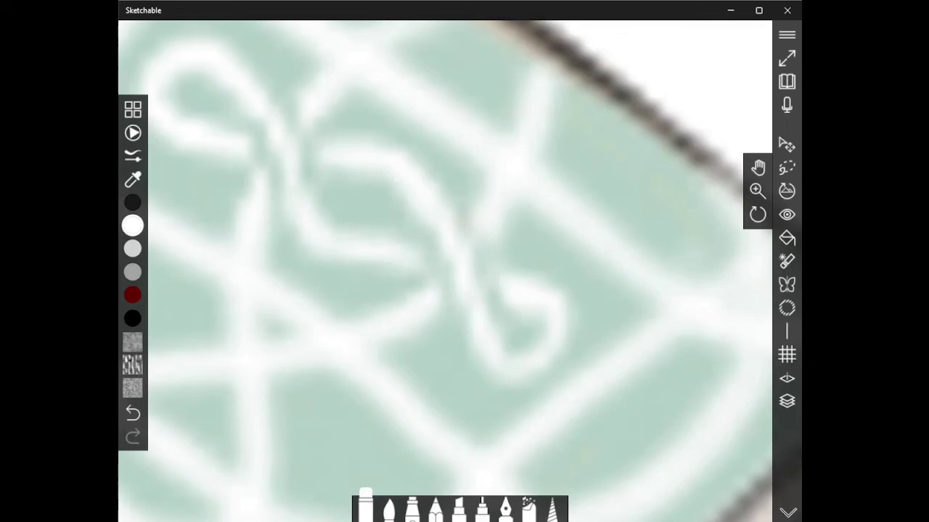
pyautogui.moveTo(332, 314)
pyautogui.mouseDown()
pyautogui.moveTo(290, 327)
pyautogui.moveTo(283, 372)
pyautogui.mouseUp()
pyautogui.moveTo(223, 285); pyautogui.dragTo(267, 314)
pyautogui.moveTo(228, 240); pyautogui.dragTo(264, 257)
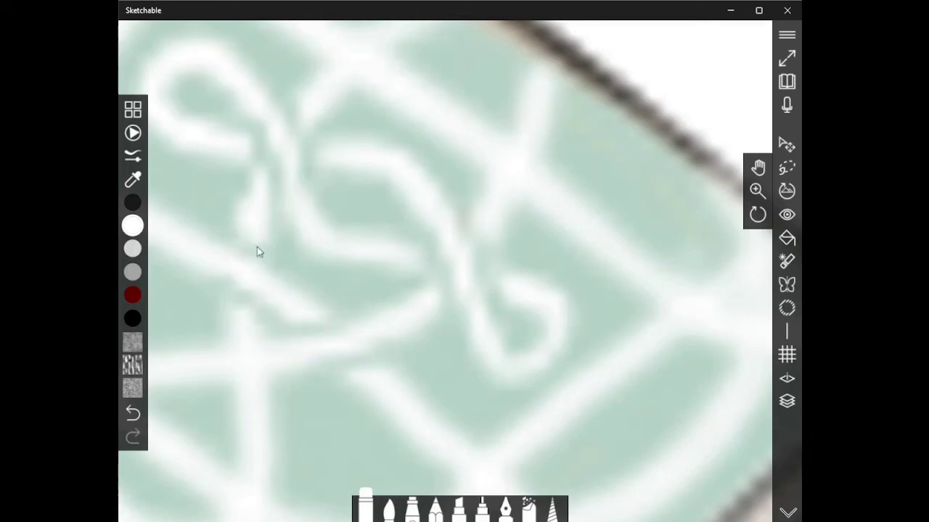
# Erase gaps where the lower side loop crosses the outer oval strand so they interlace
pyautogui.scroll(-4, 259, 249)
pyautogui.scroll(3, 436, 330)
pyautogui.moveTo(419, 322)
pyautogui.mouseDown()
pyautogui.moveTo(446, 344)
pyautogui.moveTo(403, 346)
pyautogui.mouseUp()
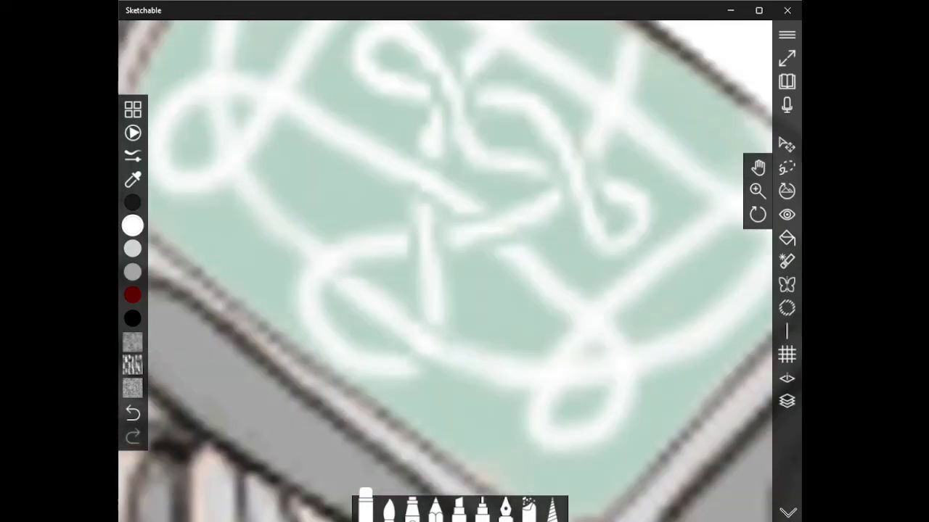
pyautogui.moveTo(334, 283); pyautogui.dragTo(314, 257)
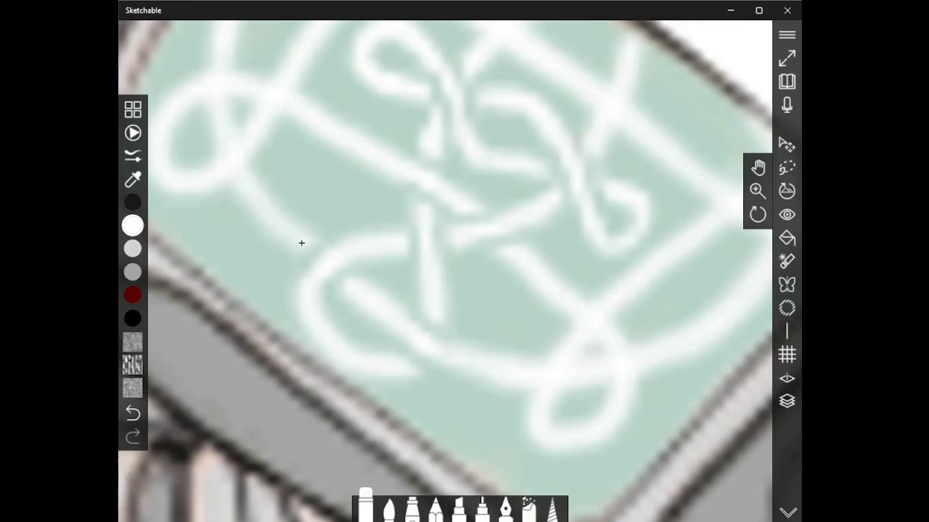
# Erase gaps at the crossings of the knotwork's lowest loop and its left side loop so the strands weave over and under
pyautogui.moveTo(550, 361)
pyautogui.mouseDown()
pyautogui.moveTo(534, 384)
pyautogui.moveTo(599, 344)
pyautogui.mouseUp()
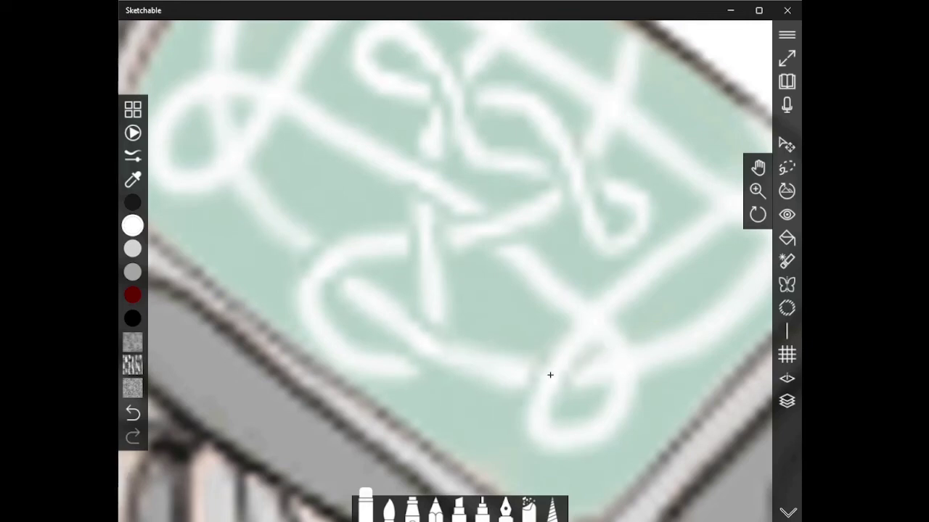
pyautogui.moveTo(628, 385)
pyautogui.mouseDown()
pyautogui.moveTo(613, 355)
pyautogui.moveTo(580, 335)
pyautogui.mouseUp()
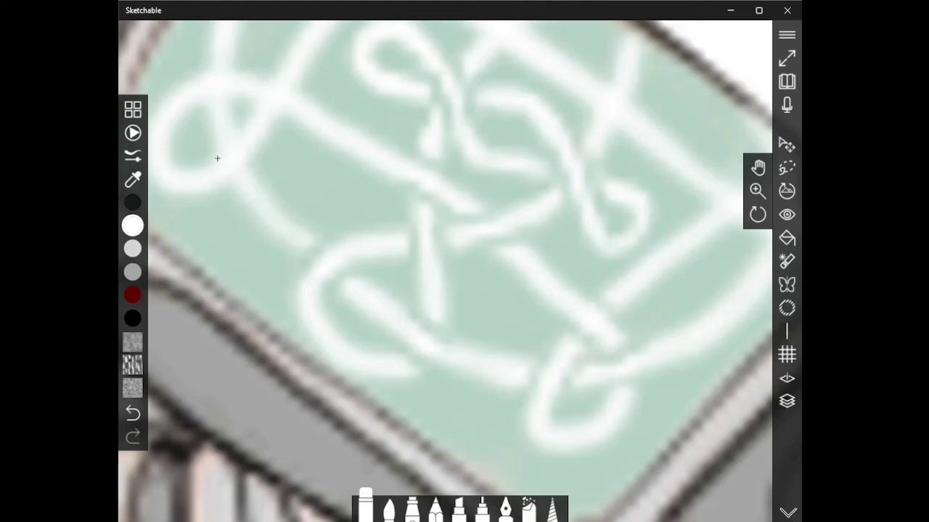
pyautogui.moveTo(218, 157); pyautogui.dragTo(229, 178)
pyautogui.moveTo(241, 134); pyautogui.dragTo(253, 159)
pyautogui.click(759, 169)
pyautogui.moveTo(532, 185); pyautogui.dragTo(704, 330)
pyautogui.moveTo(402, 249); pyautogui.dragTo(379, 246)
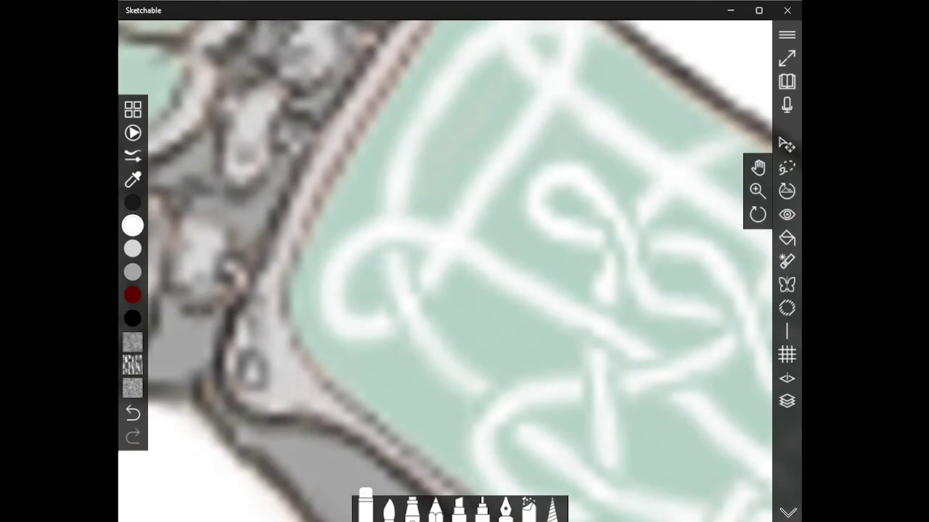
pyautogui.moveTo(441, 227); pyautogui.dragTo(426, 250)
pyautogui.moveTo(480, 233); pyautogui.dragTo(453, 268)
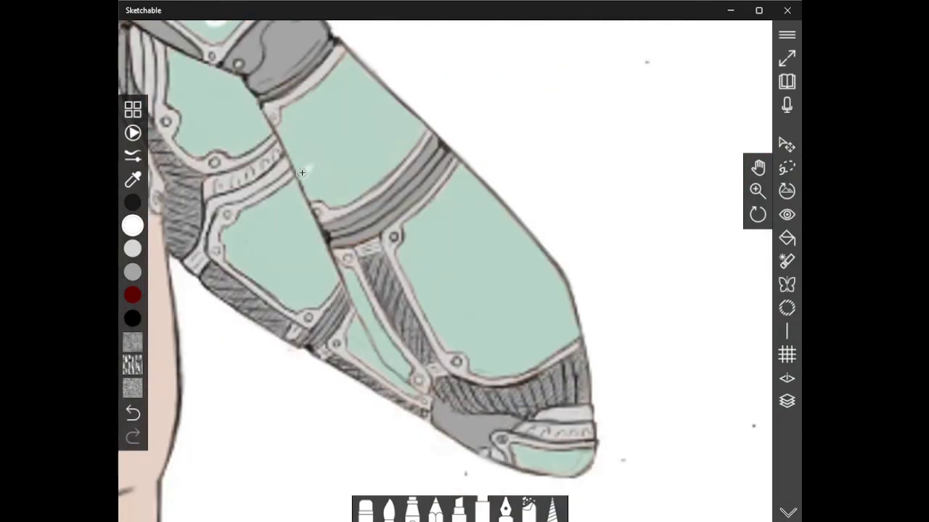
# Brush crossing white looped strands on the plate below the dark joint band and clean up their edges with the eraser
pyautogui.moveTo(300, 176)
pyautogui.mouseDown()
pyautogui.moveTo(324, 150)
pyautogui.moveTo(316, 160)
pyautogui.moveTo(358, 161)
pyautogui.moveTo(330, 160)
pyautogui.moveTo(311, 120)
pyautogui.mouseUp()
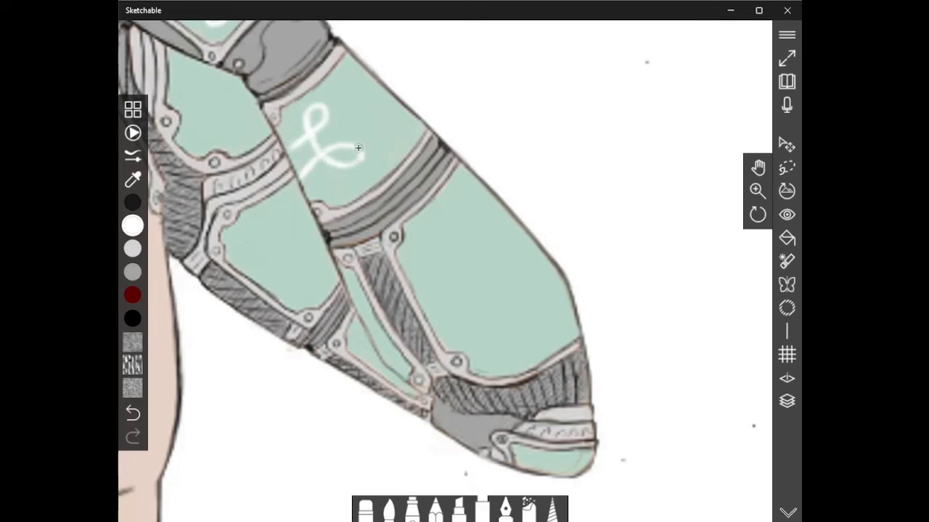
pyautogui.moveTo(353, 82)
pyautogui.mouseDown()
pyautogui.moveTo(366, 76)
pyautogui.moveTo(390, 125)
pyautogui.moveTo(367, 134)
pyautogui.mouseUp()
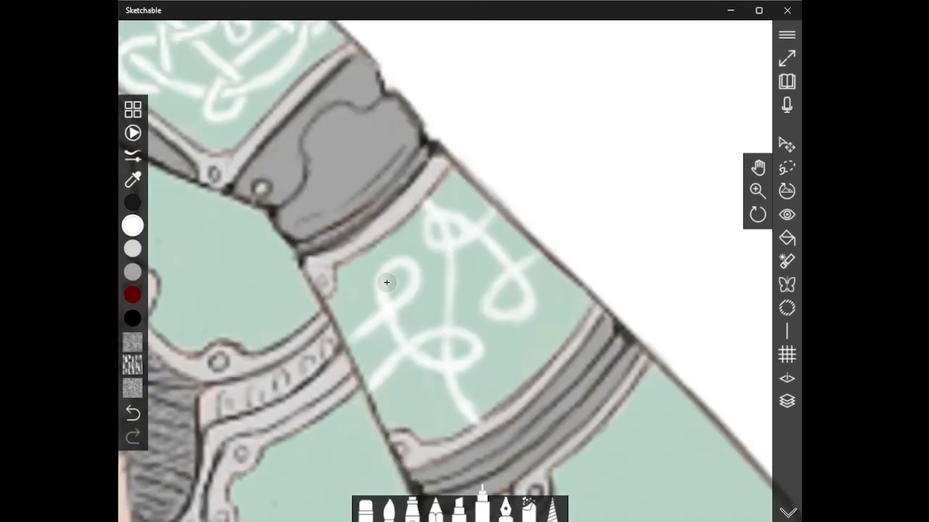
pyautogui.moveTo(387, 280)
pyautogui.mouseDown()
pyautogui.moveTo(366, 250)
pyautogui.moveTo(437, 290)
pyautogui.moveTo(510, 303)
pyautogui.moveTo(557, 344)
pyautogui.mouseUp()
pyautogui.click(365, 508)
pyautogui.click(366, 508)
pyautogui.moveTo(403, 382); pyautogui.dragTo(394, 382)
pyautogui.click(428, 286)
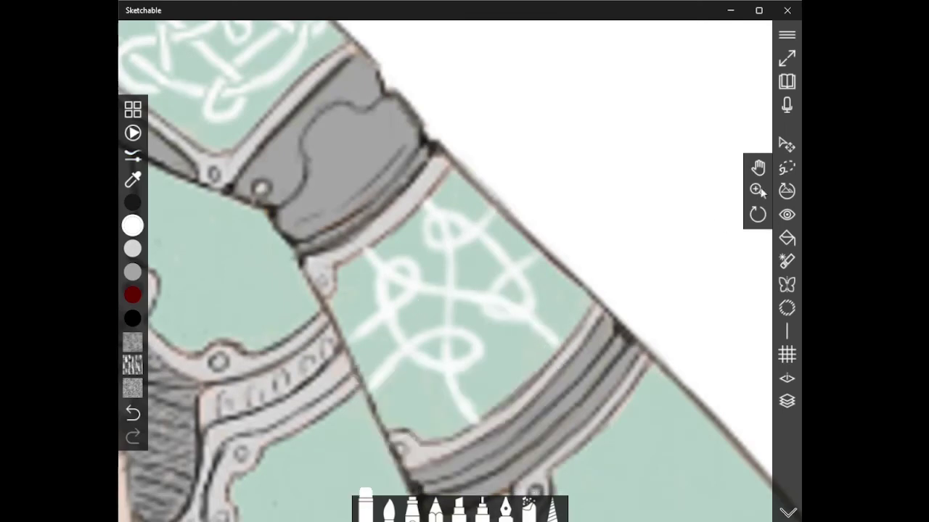
# Brush a wide curve joining the lower strand end to the right-hand one, and erase the leftover tails near the plate's lower border
pyautogui.click(759, 192)
pyautogui.moveTo(681, 253)
pyautogui.mouseDown()
pyautogui.moveTo(440, 290)
pyautogui.moveTo(733, 269)
pyautogui.mouseUp()
pyautogui.click(758, 169)
pyautogui.moveTo(714, 319); pyautogui.dragTo(758, 235)
pyautogui.click(482, 514)
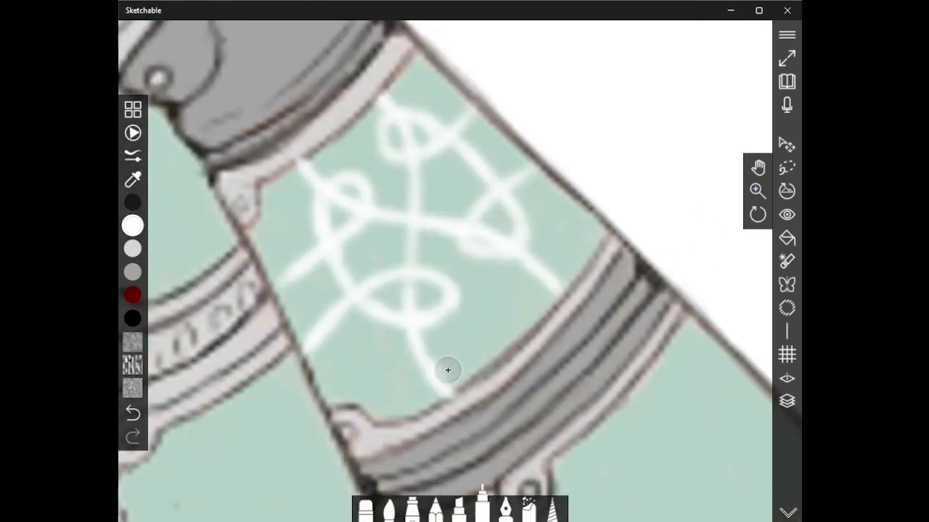
pyautogui.moveTo(430, 358)
pyautogui.mouseDown()
pyautogui.moveTo(530, 269)
pyautogui.moveTo(560, 292)
pyautogui.mouseUp()
pyautogui.click(366, 508)
pyautogui.click(365, 508)
pyautogui.moveTo(450, 394)
pyautogui.mouseDown()
pyautogui.moveTo(445, 377)
pyautogui.moveTo(527, 303)
pyautogui.mouseUp()
# Erase the tails above the two upper loops and join these loops with a curved white strand
pyautogui.click(483, 511)
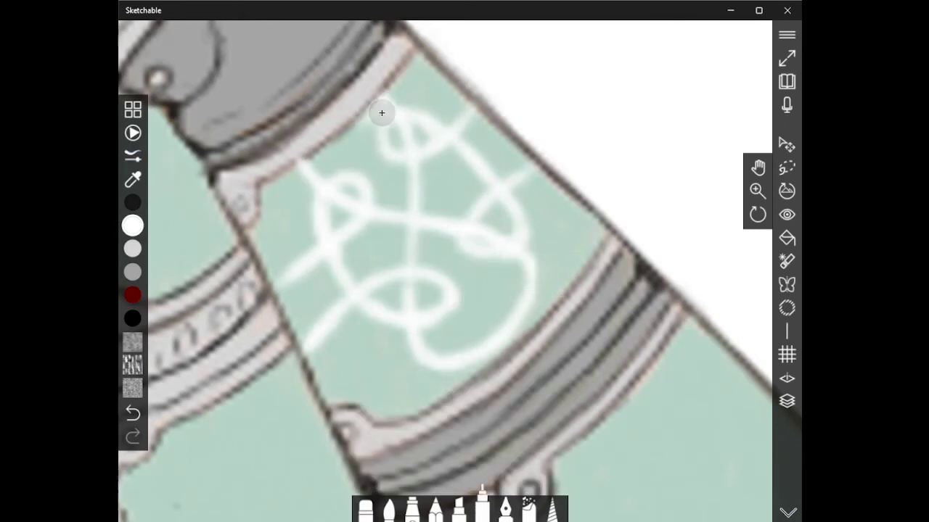
pyautogui.moveTo(387, 99)
pyautogui.mouseDown()
pyautogui.moveTo(311, 162)
pyautogui.moveTo(309, 179)
pyautogui.mouseUp()
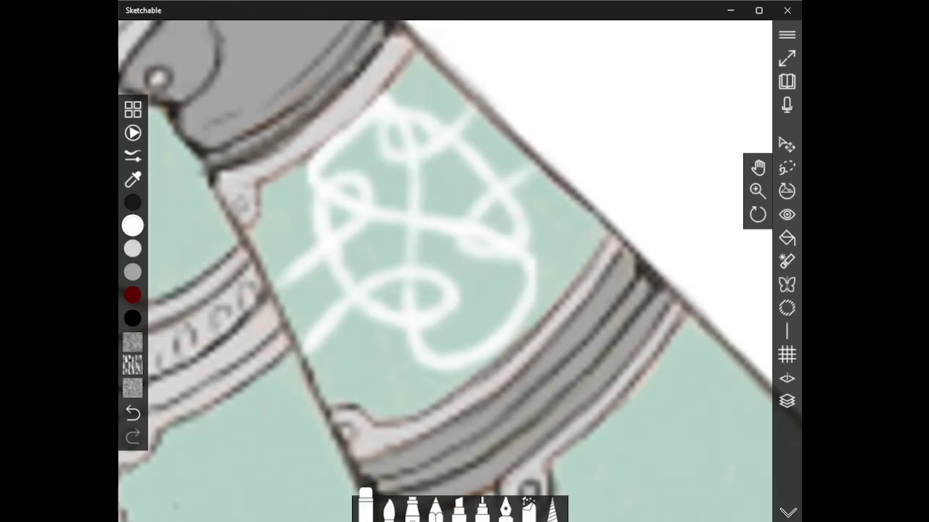
pyautogui.hotkey('ctrl', 'z')
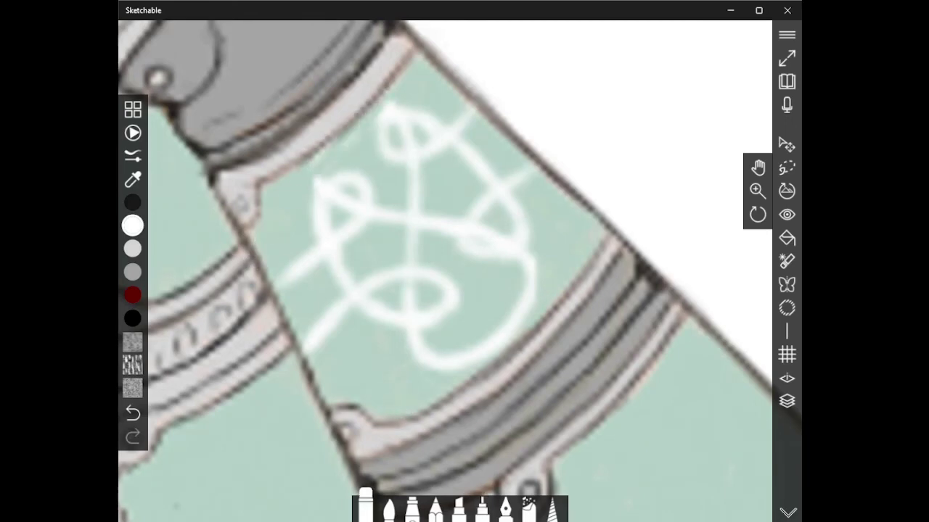
pyautogui.click(482, 508)
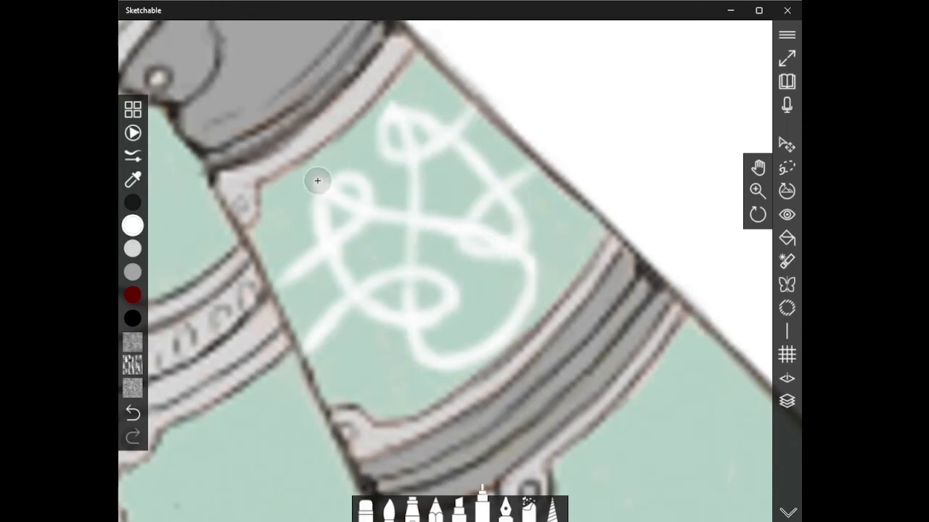
pyautogui.moveTo(317, 180)
pyautogui.mouseDown()
pyautogui.moveTo(367, 169)
pyautogui.moveTo(370, 131)
pyautogui.mouseUp()
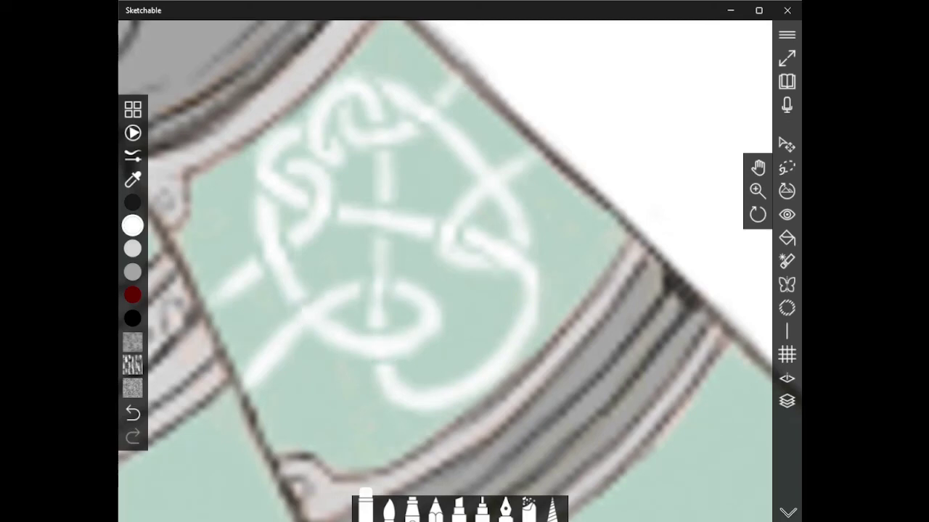
# Replace part of the outer curve's lower stretch with a small white loop and erase a gap at its crossing
pyautogui.click(370, 503)
pyautogui.moveTo(520, 348)
pyautogui.mouseDown()
pyautogui.moveTo(471, 394)
pyautogui.moveTo(481, 334)
pyautogui.moveTo(462, 325)
pyautogui.moveTo(527, 270)
pyautogui.mouseUp()
pyautogui.click(486, 511)
pyautogui.click(485, 488)
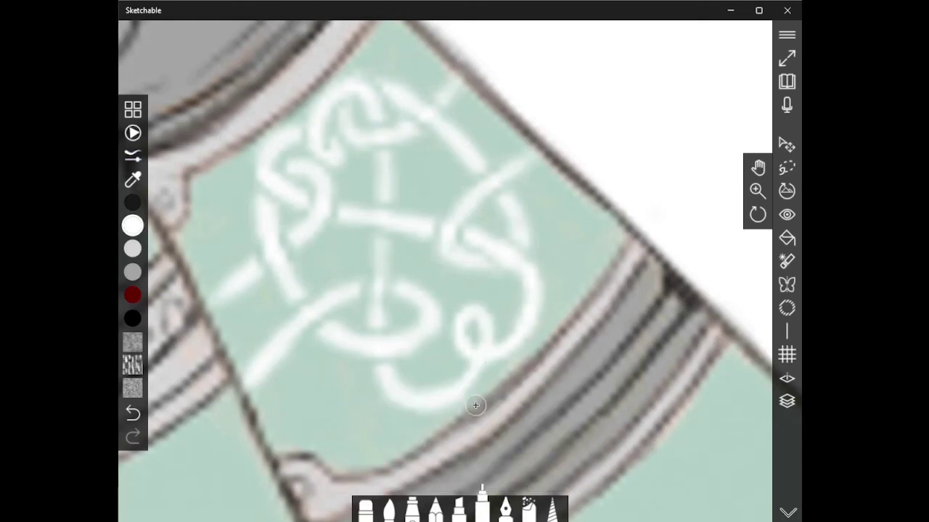
pyautogui.click(365, 504)
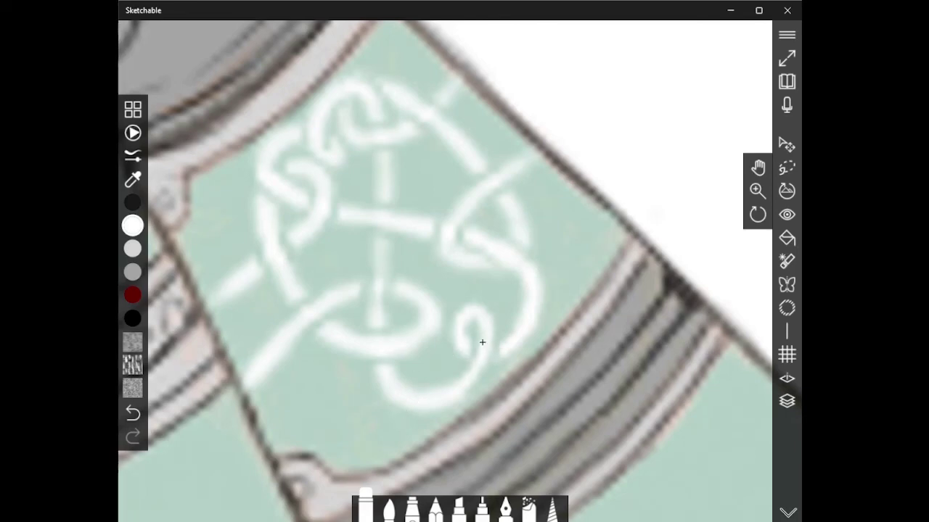
pyautogui.moveTo(466, 310)
pyautogui.mouseDown()
pyautogui.moveTo(440, 353)
pyautogui.moveTo(466, 379)
pyautogui.moveTo(471, 310)
pyautogui.mouseUp()
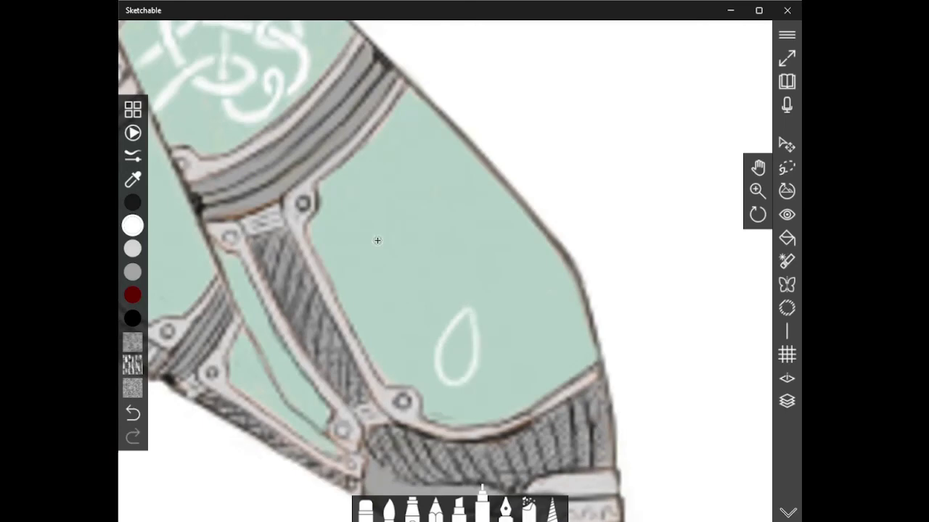
# Brush a thin white strand with teardrop loops on the large lower plate, crossed by a second strand along its outer edge
pyautogui.moveTo(365, 190)
pyautogui.mouseDown()
pyautogui.moveTo(330, 212)
pyautogui.moveTo(390, 234)
pyautogui.moveTo(404, 192)
pyautogui.mouseUp()
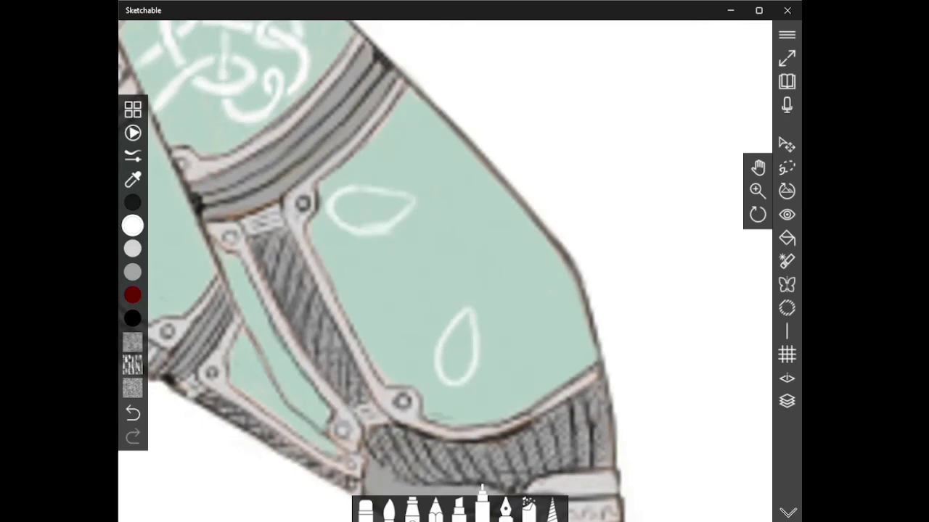
pyautogui.moveTo(442, 242)
pyautogui.mouseDown()
pyautogui.moveTo(477, 325)
pyautogui.moveTo(521, 285)
pyautogui.mouseUp()
pyautogui.moveTo(454, 154); pyautogui.dragTo(399, 210)
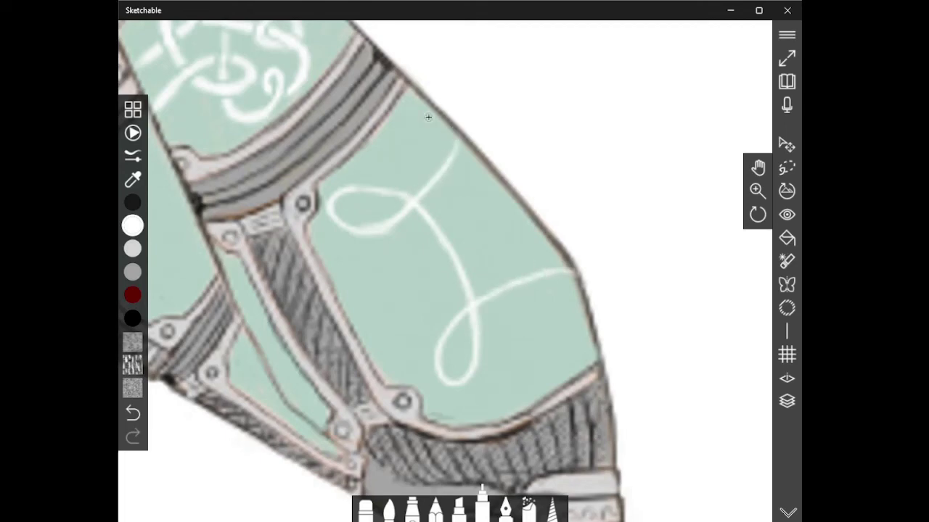
pyautogui.moveTo(428, 138); pyautogui.dragTo(555, 294)
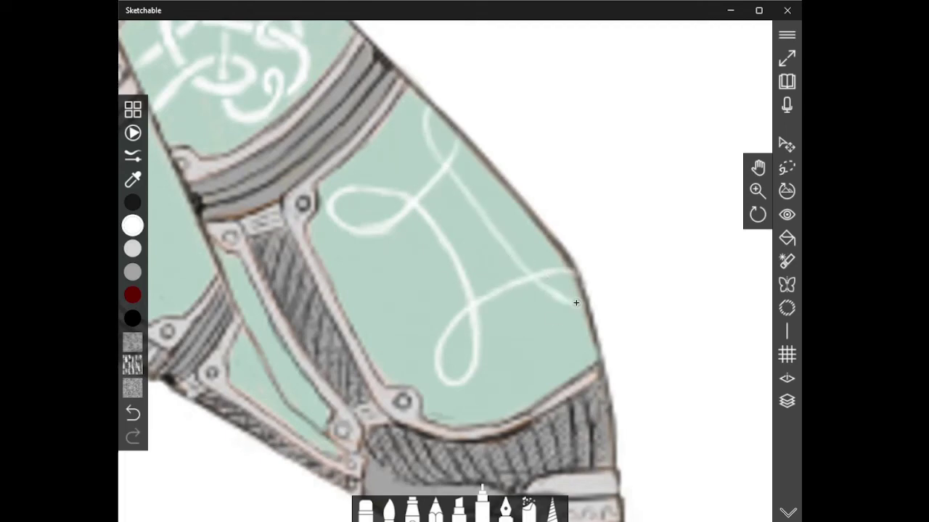
pyautogui.moveTo(428, 129); pyautogui.dragTo(517, 265)
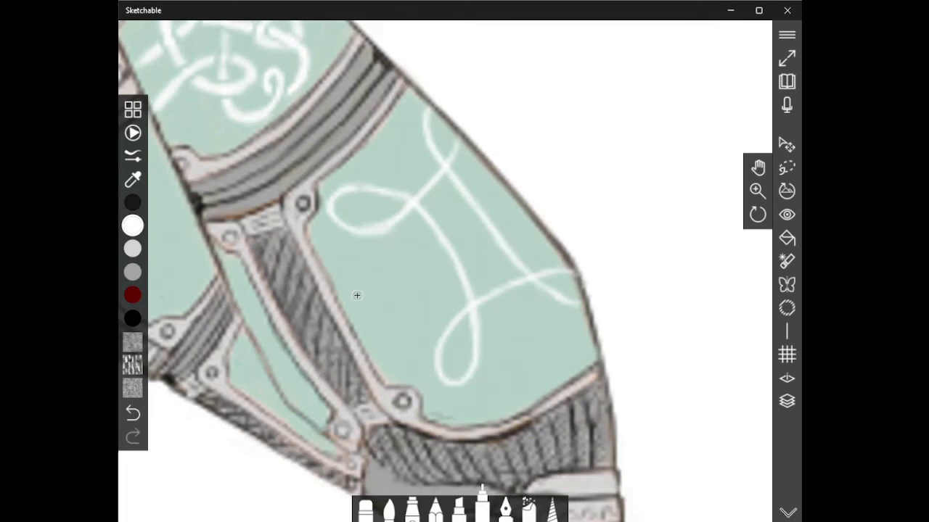
# Add a third looped strand through the middle of the large plate and a curved outer strand linking the loops
pyautogui.moveTo(424, 253); pyautogui.dragTo(359, 300)
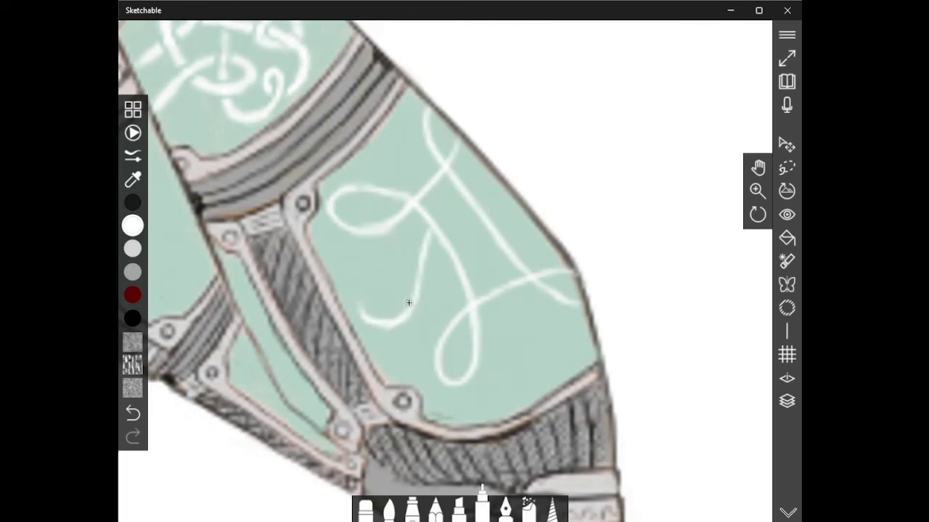
pyautogui.moveTo(431, 217)
pyautogui.mouseDown()
pyautogui.moveTo(460, 193)
pyautogui.moveTo(488, 187)
pyautogui.moveTo(473, 258)
pyautogui.mouseUp()
pyautogui.moveTo(421, 272); pyautogui.dragTo(367, 309)
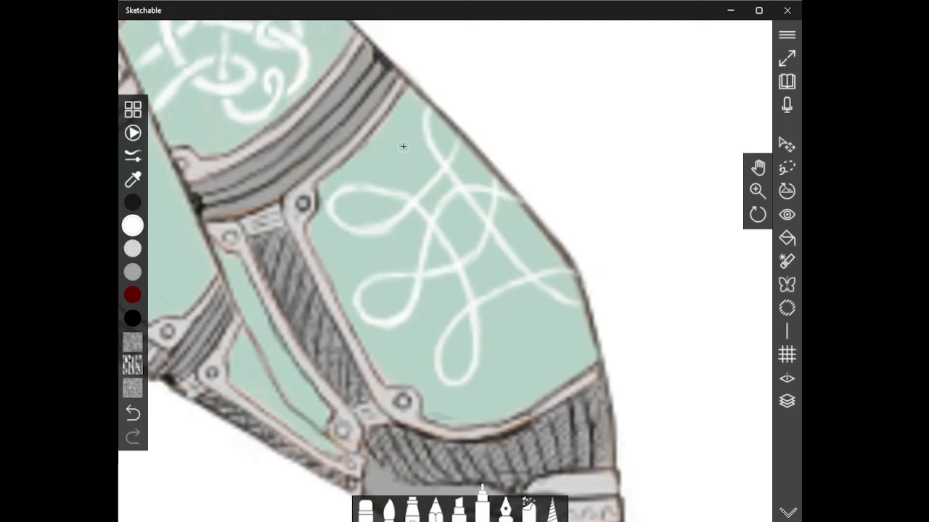
pyautogui.moveTo(435, 121)
pyautogui.mouseDown()
pyautogui.moveTo(392, 145)
pyautogui.moveTo(399, 170)
pyautogui.moveTo(370, 171)
pyautogui.moveTo(361, 246)
pyautogui.moveTo(408, 326)
pyautogui.moveTo(452, 348)
pyautogui.moveTo(568, 309)
pyautogui.moveTo(566, 261)
pyautogui.mouseUp()
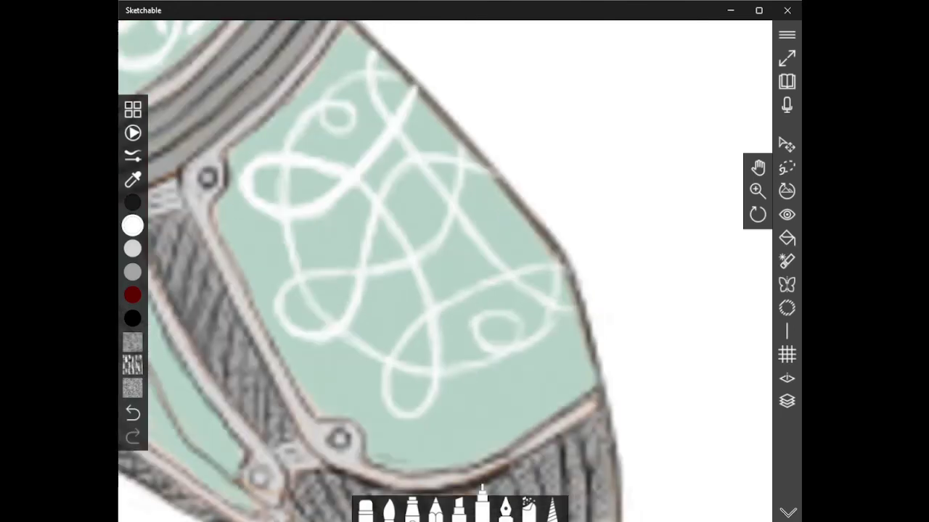
# Retrace all the strands of the large plate's knotwork with thicker white strokes
pyautogui.moveTo(376, 101)
pyautogui.mouseDown()
pyautogui.moveTo(541, 294)
pyautogui.moveTo(584, 318)
pyautogui.mouseUp()
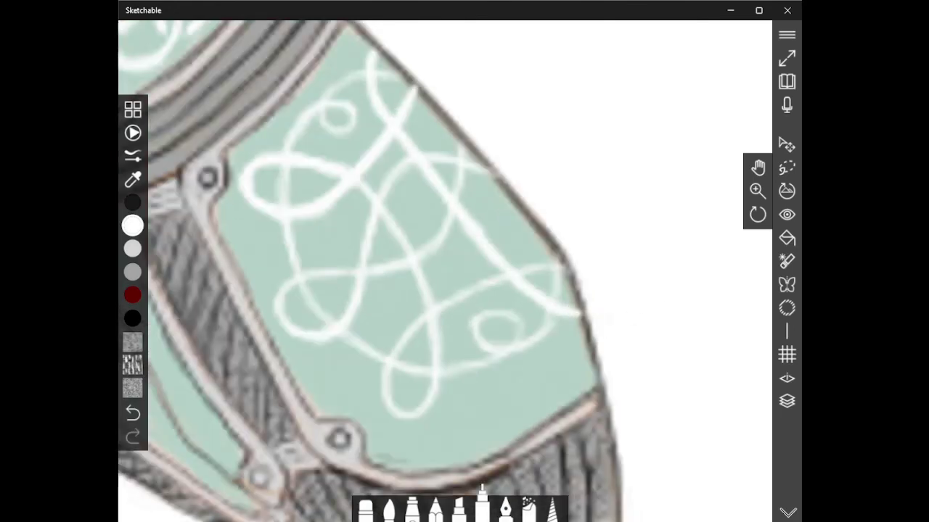
pyautogui.moveTo(566, 261)
pyautogui.mouseDown()
pyautogui.moveTo(457, 288)
pyautogui.moveTo(395, 330)
pyautogui.moveTo(404, 415)
pyautogui.moveTo(428, 411)
pyautogui.mouseUp()
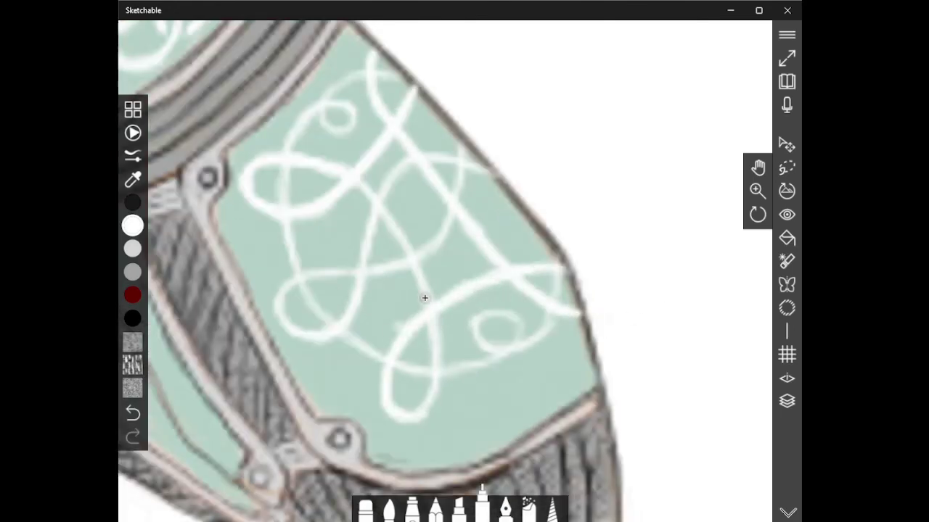
pyautogui.moveTo(426, 297); pyautogui.dragTo(418, 415)
pyautogui.moveTo(345, 172)
pyautogui.mouseDown()
pyautogui.moveTo(388, 226)
pyautogui.moveTo(415, 421)
pyautogui.mouseUp()
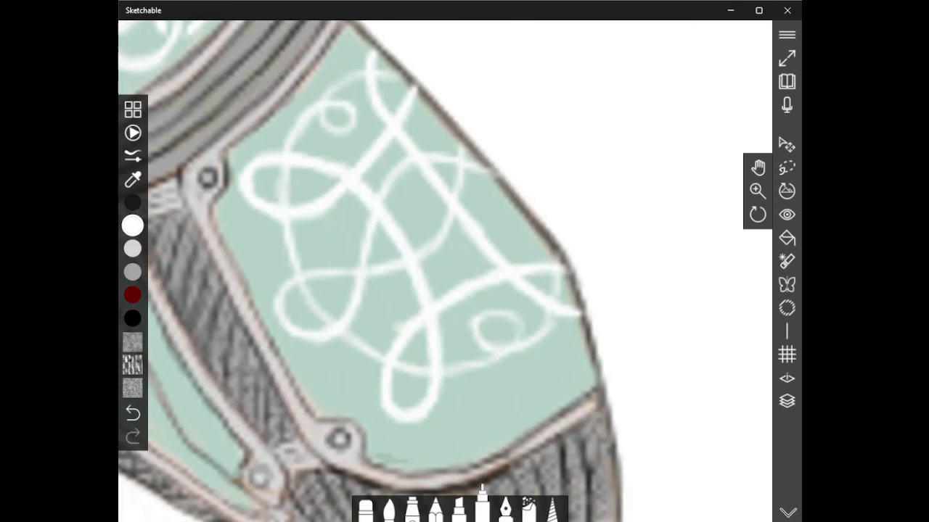
pyautogui.moveTo(401, 75)
pyautogui.mouseDown()
pyautogui.moveTo(345, 81)
pyautogui.moveTo(351, 133)
pyautogui.moveTo(331, 100)
pyautogui.moveTo(283, 200)
pyautogui.moveTo(319, 324)
pyautogui.moveTo(388, 360)
pyautogui.moveTo(492, 367)
pyautogui.moveTo(470, 314)
pyautogui.moveTo(566, 263)
pyautogui.mouseUp()
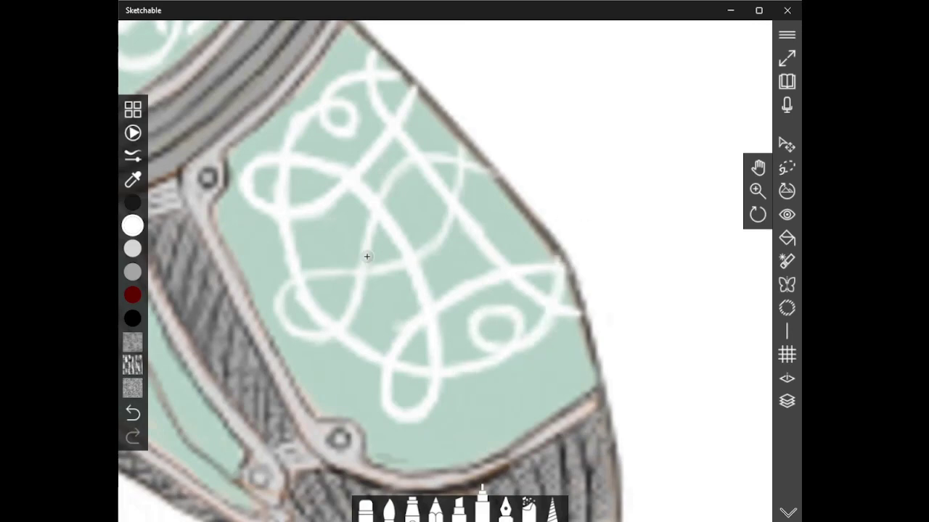
pyautogui.moveTo(408, 257)
pyautogui.mouseDown()
pyautogui.moveTo(311, 265)
pyautogui.moveTo(316, 339)
pyautogui.mouseUp()
pyautogui.moveTo(274, 305)
pyautogui.mouseDown()
pyautogui.moveTo(321, 328)
pyautogui.moveTo(388, 179)
pyautogui.moveTo(439, 166)
pyautogui.moveTo(492, 178)
pyautogui.mouseUp()
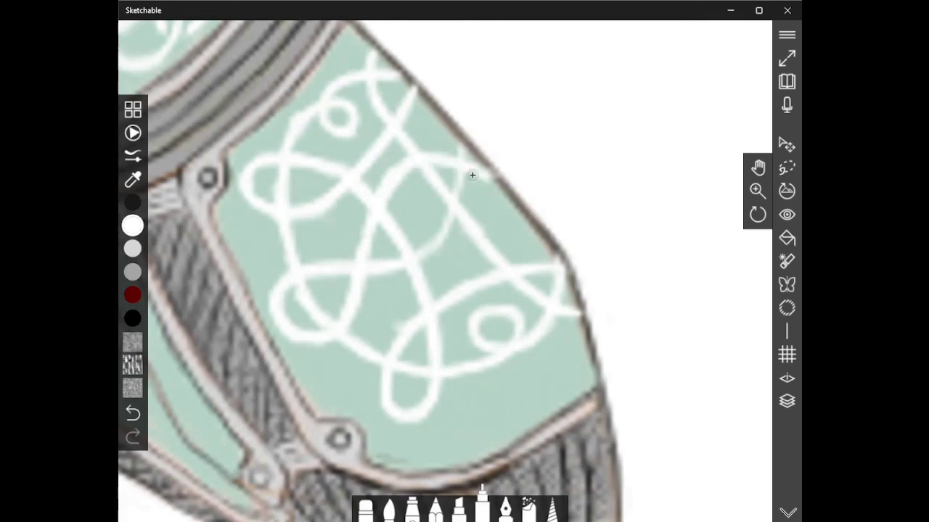
pyautogui.moveTo(458, 140)
pyautogui.mouseDown()
pyautogui.moveTo(458, 199)
pyautogui.moveTo(398, 273)
pyautogui.mouseUp()
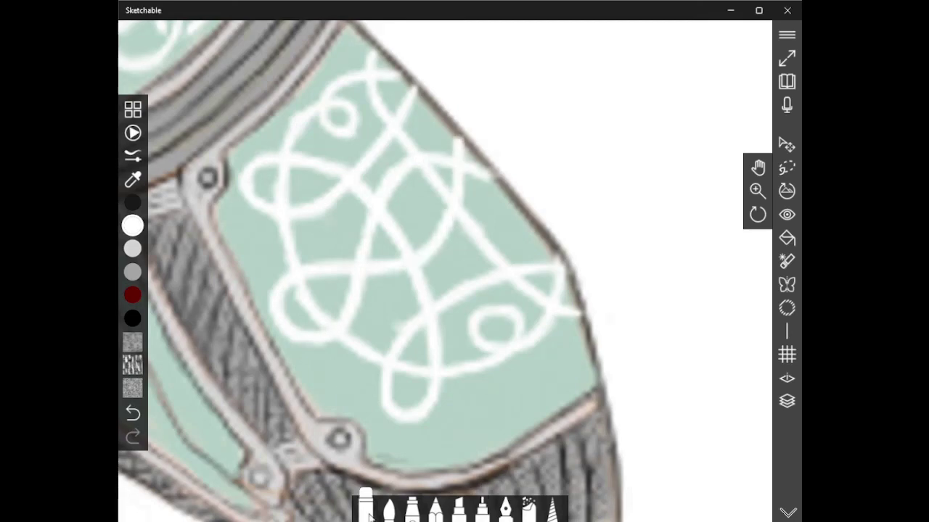
# Erase gaps at the crossings around the large plate's upper side loop and upper diagonal strands so they interlace
pyautogui.scroll(-4, 358, 267)
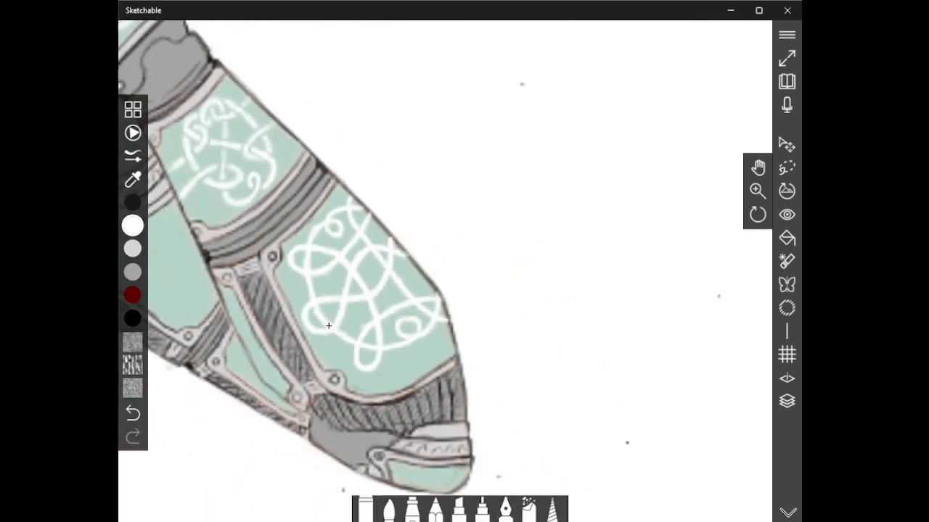
pyautogui.scroll(5, 328, 326)
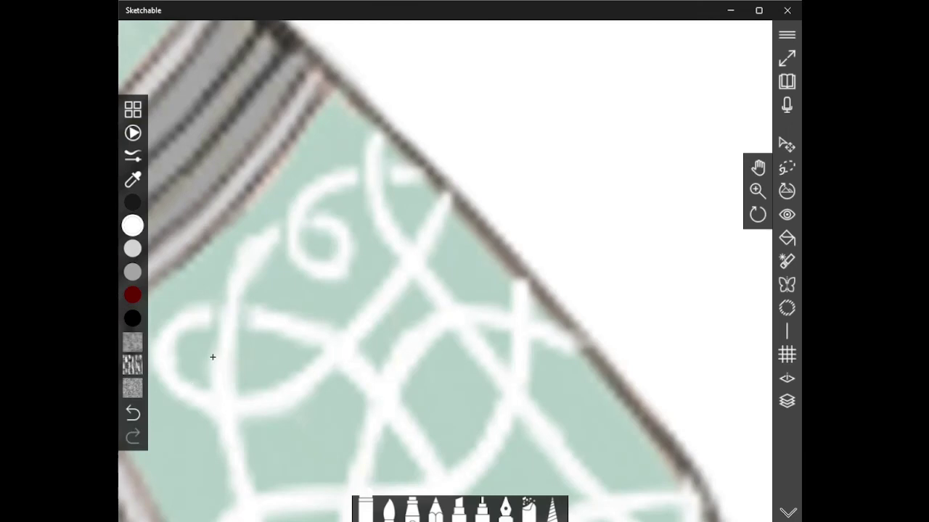
pyautogui.moveTo(215, 381); pyautogui.dragTo(231, 399)
pyautogui.moveTo(325, 357); pyautogui.dragTo(333, 368)
pyautogui.moveTo(342, 324); pyautogui.dragTo(354, 343)
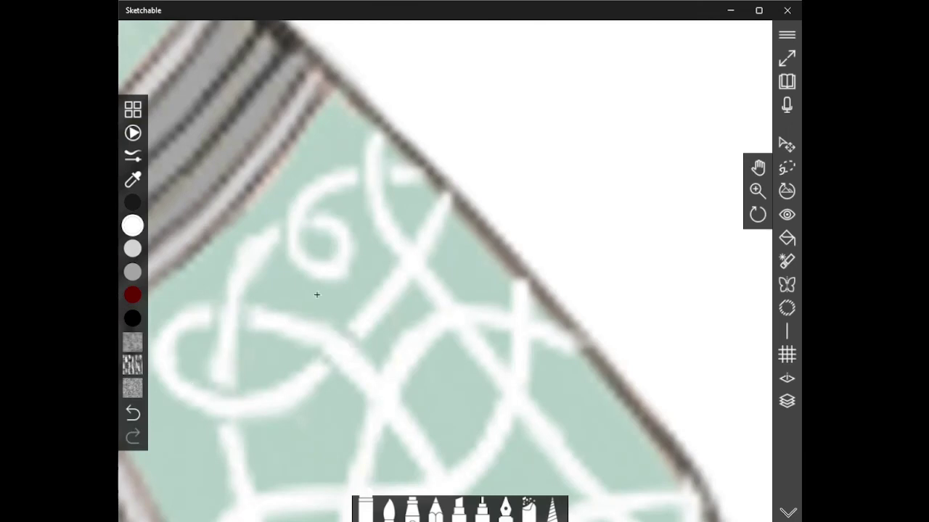
pyautogui.moveTo(407, 242)
pyautogui.mouseDown()
pyautogui.moveTo(429, 262)
pyautogui.moveTo(416, 285)
pyautogui.mouseUp()
# Erase gaps where the middle looped strand crosses the long diagonal strands and near the plate's outer edge
pyautogui.moveTo(759, 168); pyautogui.dragTo(710, 301)
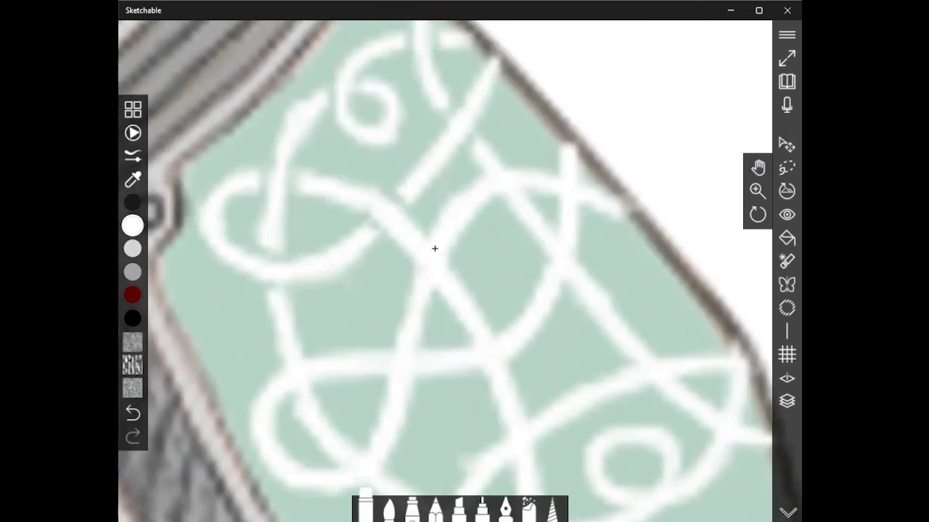
pyautogui.moveTo(424, 238)
pyautogui.mouseDown()
pyautogui.moveTo(415, 264)
pyautogui.moveTo(434, 288)
pyautogui.mouseUp()
pyautogui.moveTo(488, 174)
pyautogui.mouseDown()
pyautogui.moveTo(502, 194)
pyautogui.moveTo(525, 193)
pyautogui.mouseUp()
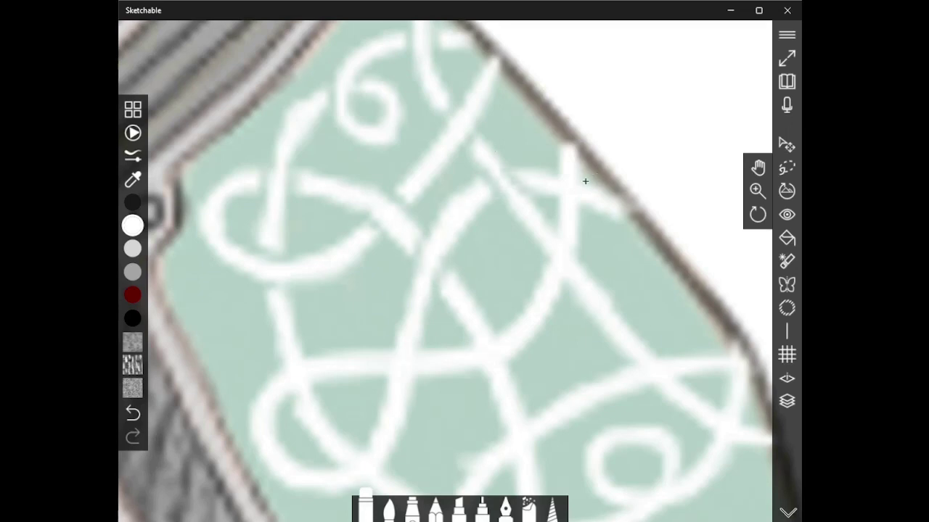
pyautogui.moveTo(584, 182); pyautogui.dragTo(553, 172)
pyautogui.moveTo(580, 210)
pyautogui.mouseDown()
pyautogui.moveTo(558, 203)
pyautogui.moveTo(546, 267)
pyautogui.mouseUp()
pyautogui.moveTo(579, 251); pyautogui.dragTo(563, 281)
pyautogui.click(758, 168)
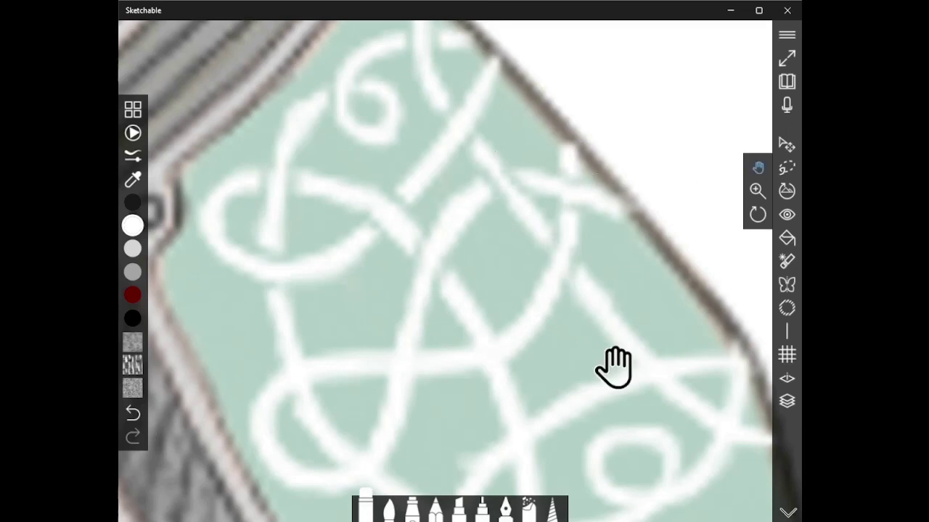
# Erase gaps at the crossings of the large plate's lower side loop and narrow bottom loop so the strands interlace
pyautogui.moveTo(613, 368); pyautogui.dragTo(473, 203)
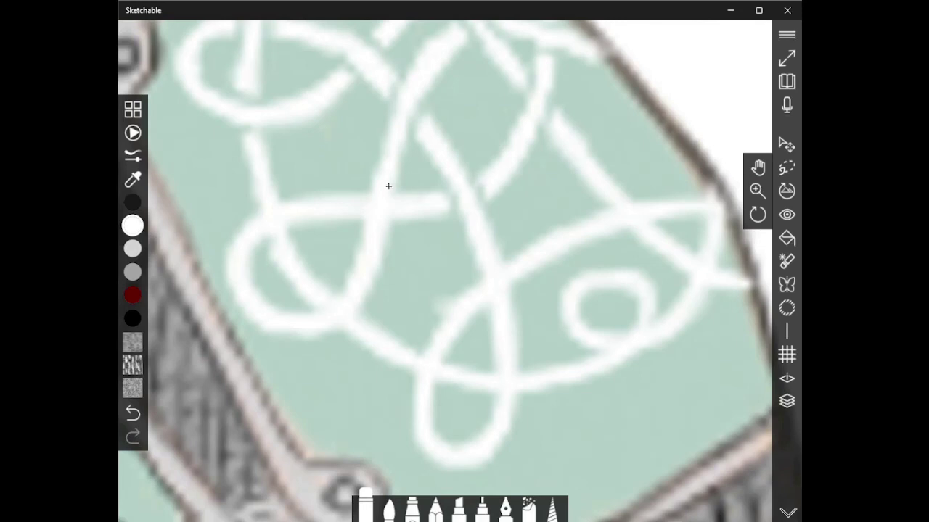
pyautogui.moveTo(394, 190); pyautogui.dragTo(370, 189)
pyautogui.moveTo(357, 219); pyautogui.dragTo(394, 224)
pyautogui.moveTo(279, 199); pyautogui.dragTo(291, 226)
pyautogui.moveTo(251, 215); pyautogui.dragTo(264, 239)
pyautogui.moveTo(333, 297)
pyautogui.mouseDown()
pyautogui.moveTo(319, 310)
pyautogui.moveTo(346, 331)
pyautogui.mouseUp()
pyautogui.moveTo(421, 356); pyautogui.dragTo(412, 371)
pyautogui.moveTo(446, 365); pyautogui.dragTo(437, 380)
pyautogui.moveTo(518, 370)
pyautogui.mouseDown()
pyautogui.moveTo(497, 369)
pyautogui.moveTo(498, 399)
pyautogui.mouseUp()
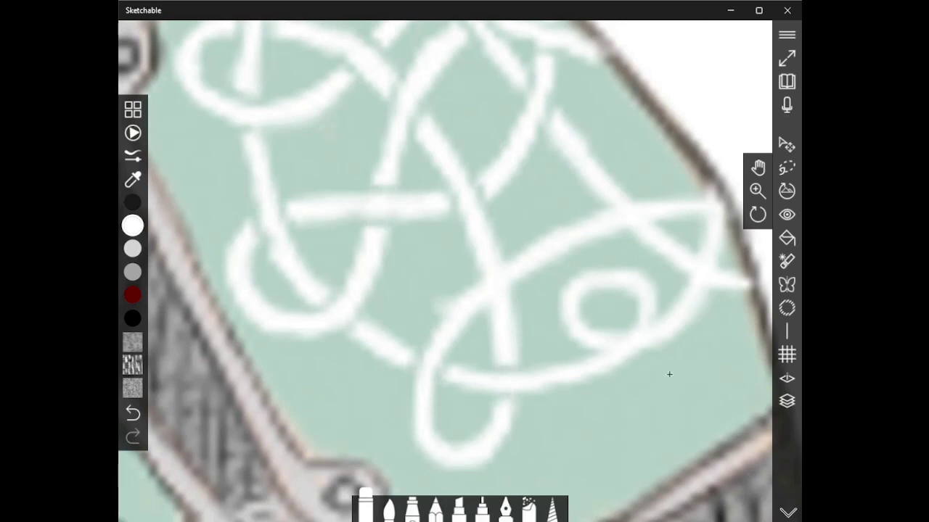
# Erase gaps beside the large plate's small lower curl and where the strands cross near its outer edge
pyautogui.moveTo(598, 350); pyautogui.dragTo(631, 361)
pyautogui.moveTo(629, 322); pyautogui.dragTo(649, 335)
pyautogui.moveTo(685, 289)
pyautogui.mouseDown()
pyautogui.moveTo(710, 262)
pyautogui.moveTo(745, 280)
pyautogui.mouseUp()
# Draw white looped knotwork strands across the small inner plate just below the shoulder joint
pyautogui.moveTo(414, 185)
pyautogui.mouseDown()
pyautogui.moveTo(370, 207)
pyautogui.moveTo(388, 236)
pyautogui.mouseUp()
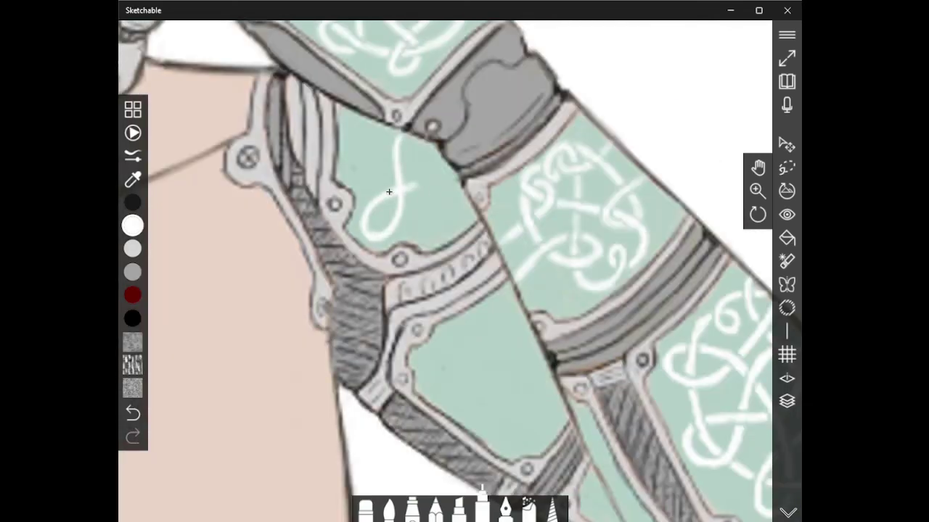
pyautogui.moveTo(389, 191); pyautogui.dragTo(436, 173)
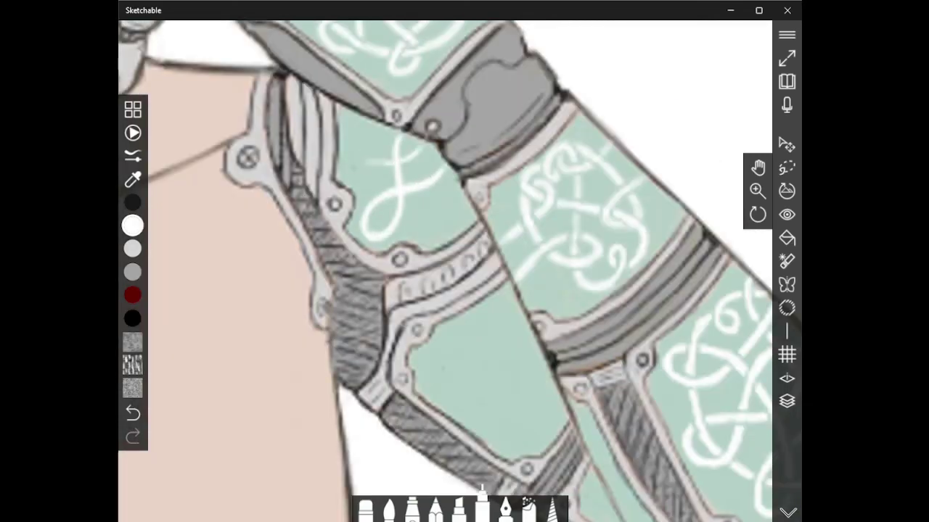
pyautogui.moveTo(367, 161)
pyautogui.mouseDown()
pyautogui.moveTo(353, 165)
pyautogui.moveTo(376, 166)
pyautogui.mouseUp()
pyautogui.moveTo(378, 152); pyautogui.dragTo(360, 119)
pyautogui.moveTo(434, 159)
pyautogui.mouseDown()
pyautogui.moveTo(426, 238)
pyautogui.moveTo(462, 195)
pyautogui.moveTo(408, 187)
pyautogui.moveTo(418, 145)
pyautogui.mouseUp()
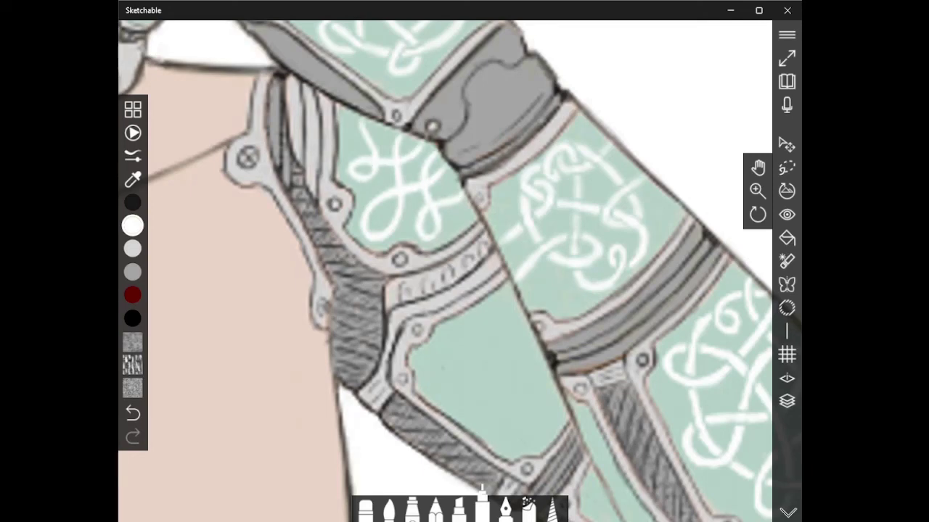
# Erase gaps at the crossings of the small inner plate's loops so the strands pass over and under each other
pyautogui.moveTo(373, 177); pyautogui.dragTo(374, 191)
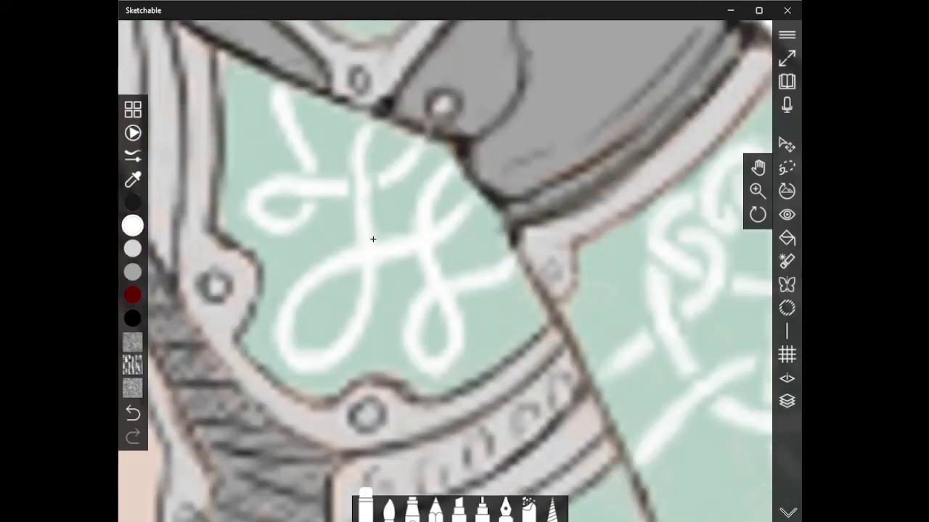
pyautogui.moveTo(373, 240); pyautogui.dragTo(354, 246)
pyautogui.moveTo(375, 264); pyautogui.dragTo(352, 269)
pyautogui.moveTo(413, 224)
pyautogui.mouseDown()
pyautogui.moveTo(418, 260)
pyautogui.moveTo(436, 246)
pyautogui.moveTo(427, 285)
pyautogui.moveTo(454, 306)
pyautogui.mouseUp()
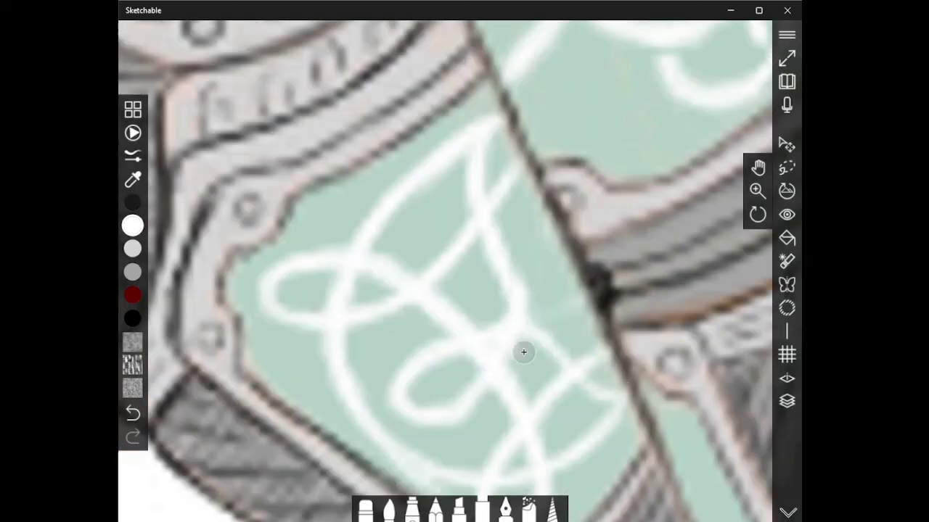
# Thicken the side loop on the lower inner plate's knotwork and erase gaps at its upper and central crossings
pyautogui.moveTo(358, 322); pyautogui.dragTo(408, 314)
pyautogui.click(365, 509)
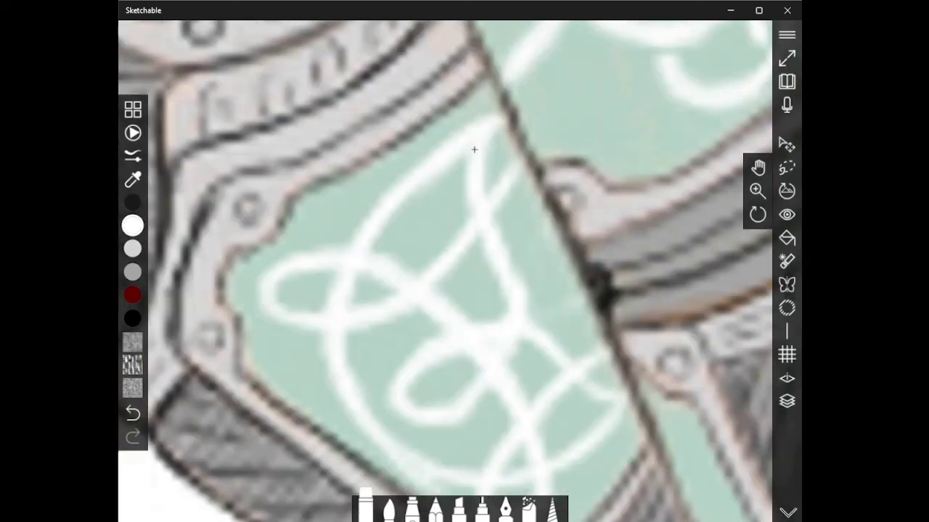
pyautogui.moveTo(494, 121); pyautogui.dragTo(466, 154)
pyautogui.moveTo(477, 193); pyautogui.dragTo(484, 234)
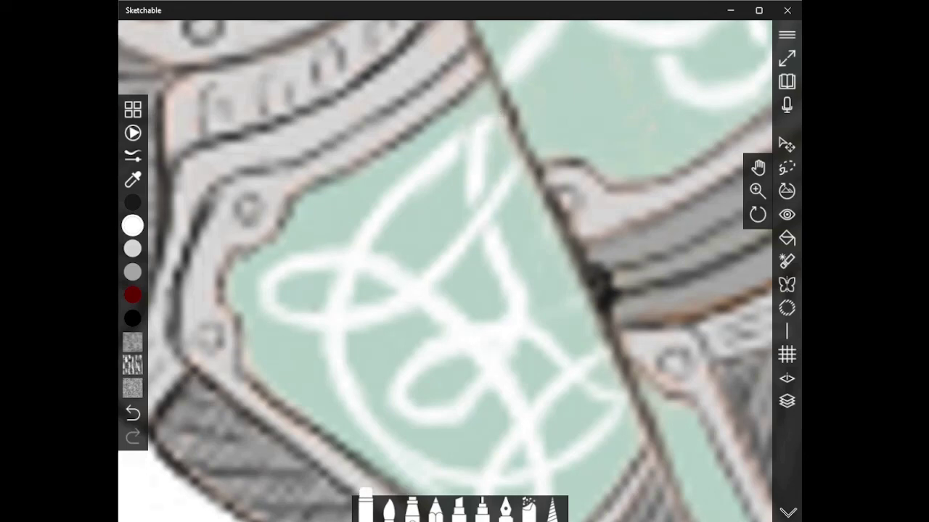
pyautogui.moveTo(504, 320); pyautogui.dragTo(487, 391)
pyautogui.moveTo(489, 345); pyautogui.dragTo(453, 354)
pyautogui.moveTo(466, 322); pyautogui.dragTo(441, 333)
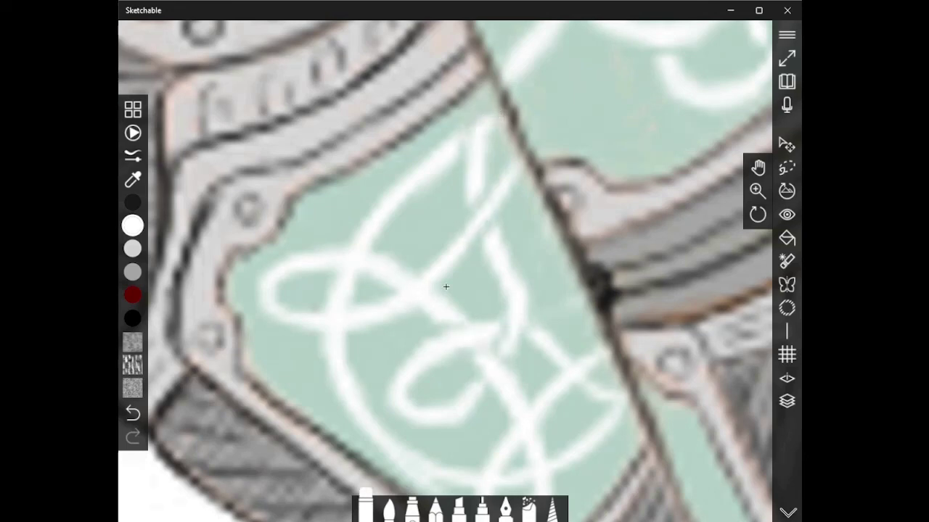
# Erase gaps where the lower inner plate's side loop crosses the diagonal strand and the large outer arc
pyautogui.moveTo(412, 273); pyautogui.dragTo(431, 288)
pyautogui.moveTo(396, 295); pyautogui.dragTo(413, 310)
pyautogui.moveTo(370, 259); pyautogui.dragTo(359, 276)
pyautogui.moveTo(343, 249); pyautogui.dragTo(332, 270)
pyautogui.moveTo(321, 336); pyautogui.dragTo(336, 339)
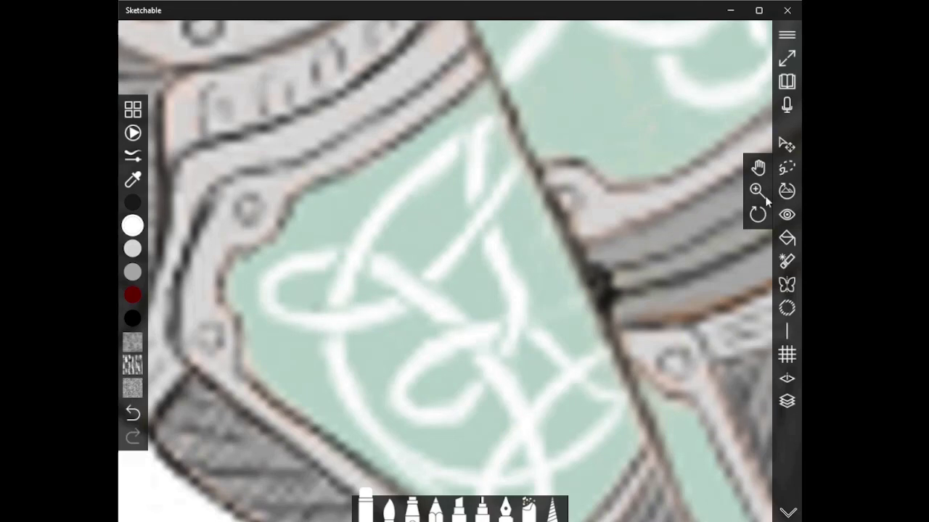
# Erase gaps at the crossings above the lower inner plate's bottom loop and near the plate's straight edge
pyautogui.moveTo(759, 169); pyautogui.dragTo(736, 67)
pyautogui.moveTo(556, 267); pyautogui.dragTo(538, 283)
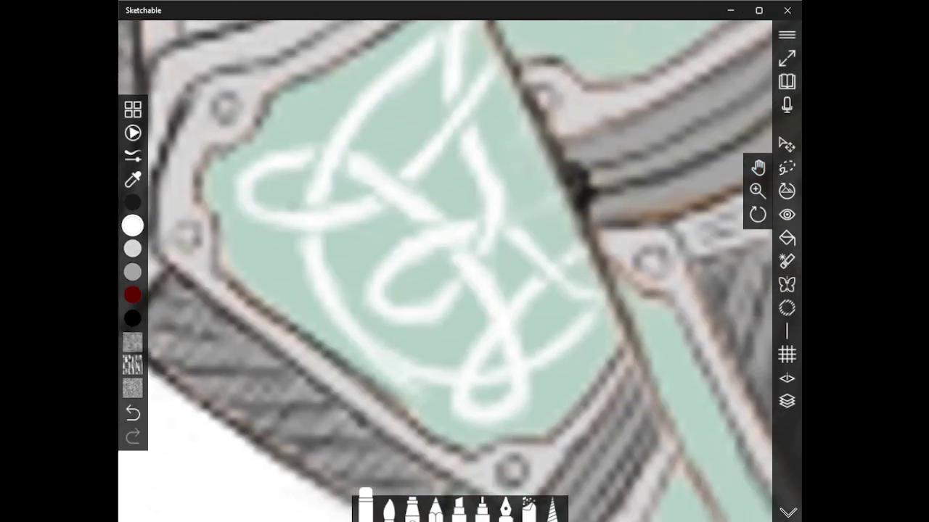
pyautogui.moveTo(511, 317)
pyautogui.mouseDown()
pyautogui.moveTo(492, 301)
pyautogui.moveTo(491, 351)
pyautogui.mouseUp()
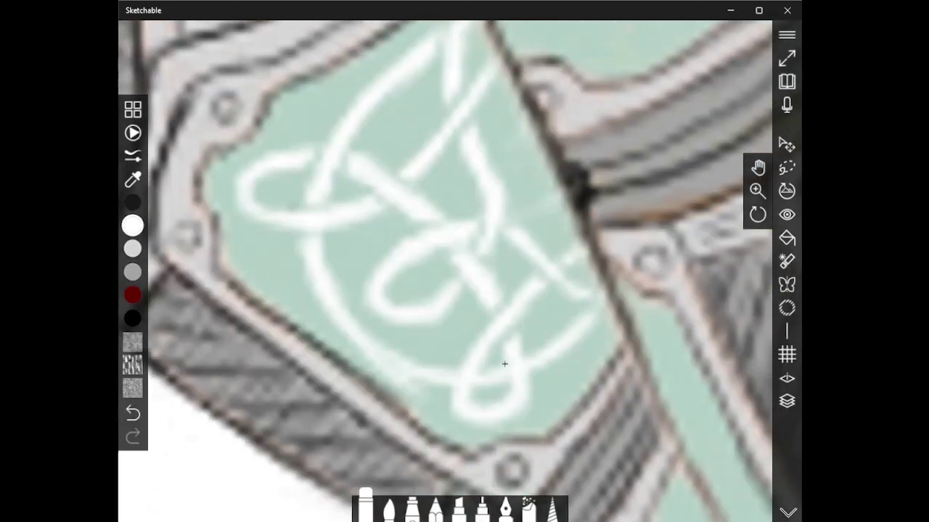